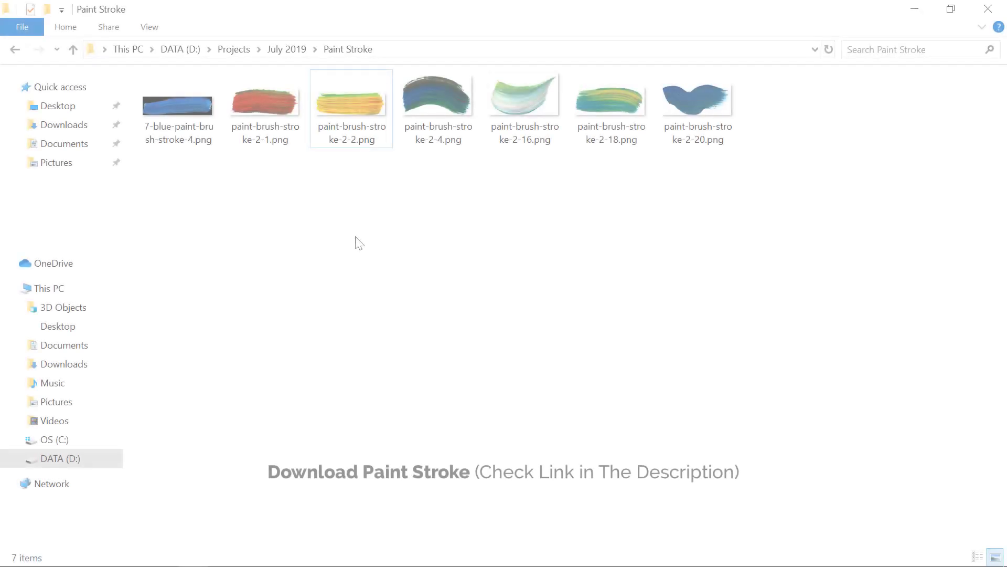
# Select paint-brush-stroke-2-2.png in File Explorer and drag it toward Illustrator's taskbar button
pyautogui.click(360, 117)
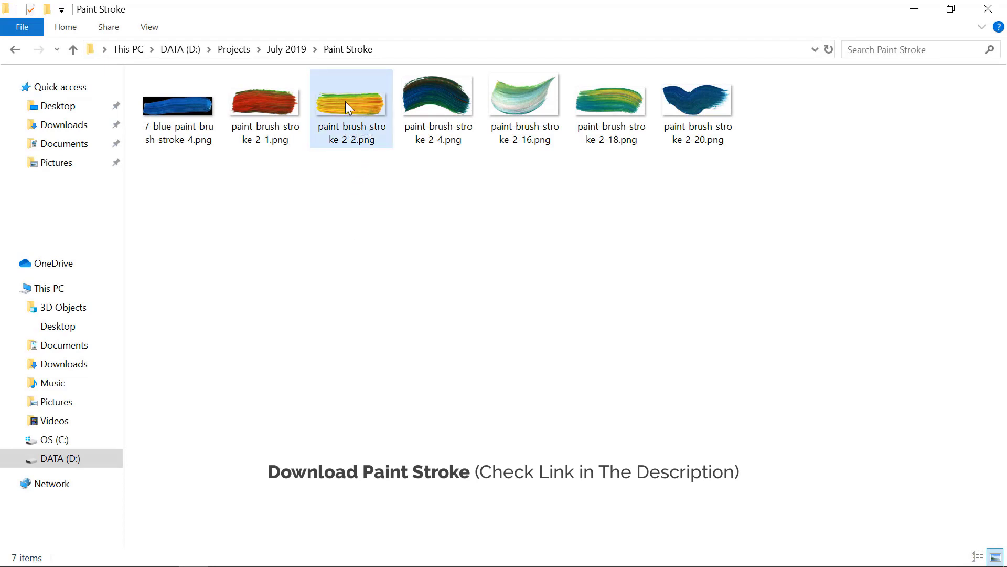
pyautogui.moveTo(354, 115); pyautogui.dragTo(160, 558)
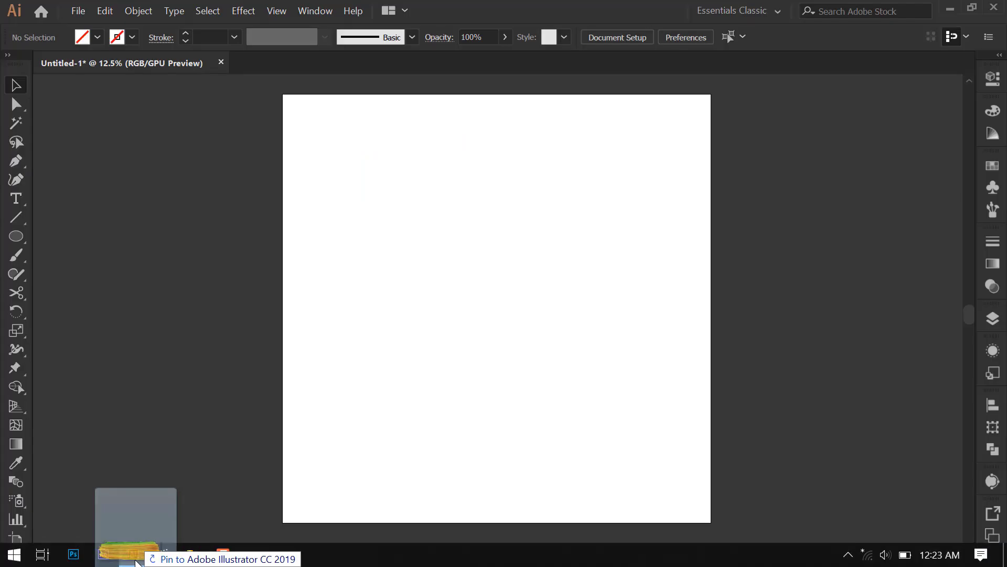
# Drop the yellow stroke image onto the artboard and select it with the Image Trace panel open
pyautogui.moveTo(160, 558)
pyautogui.mouseDown()
pyautogui.moveTo(469, 354)
pyautogui.moveTo(487, 299)
pyautogui.mouseUp()
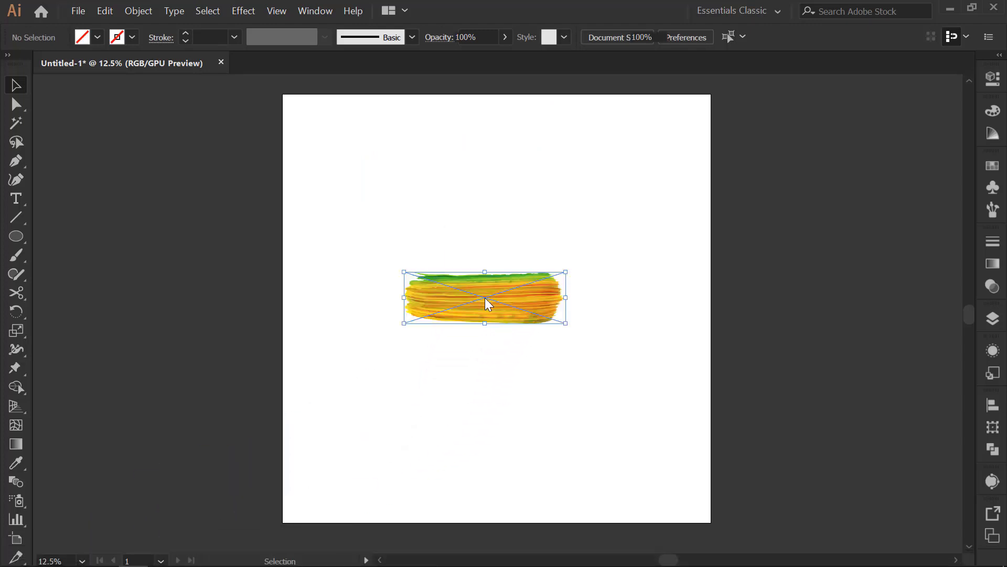
pyautogui.click(507, 246)
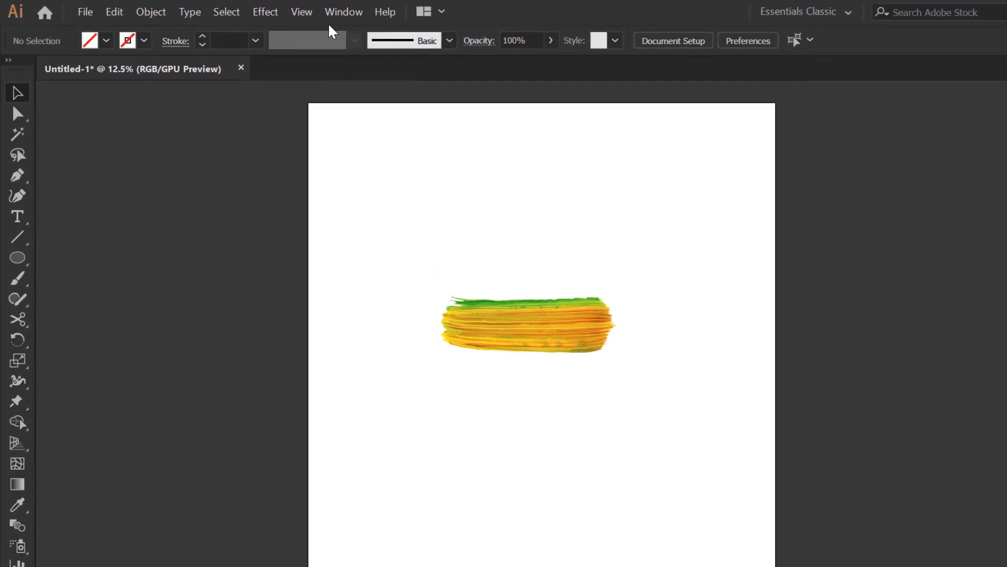
pyautogui.click(331, 16)
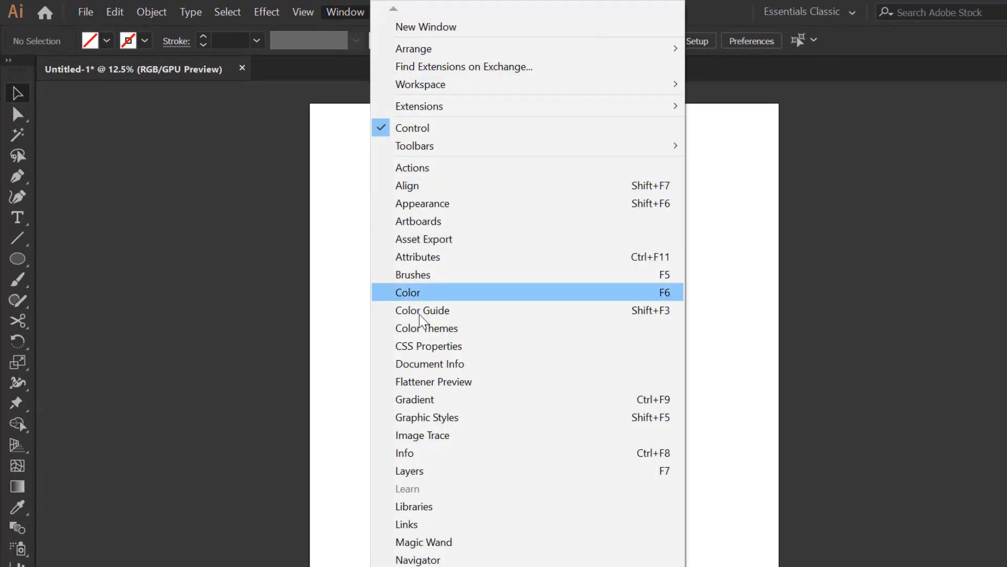
pyautogui.click(451, 437)
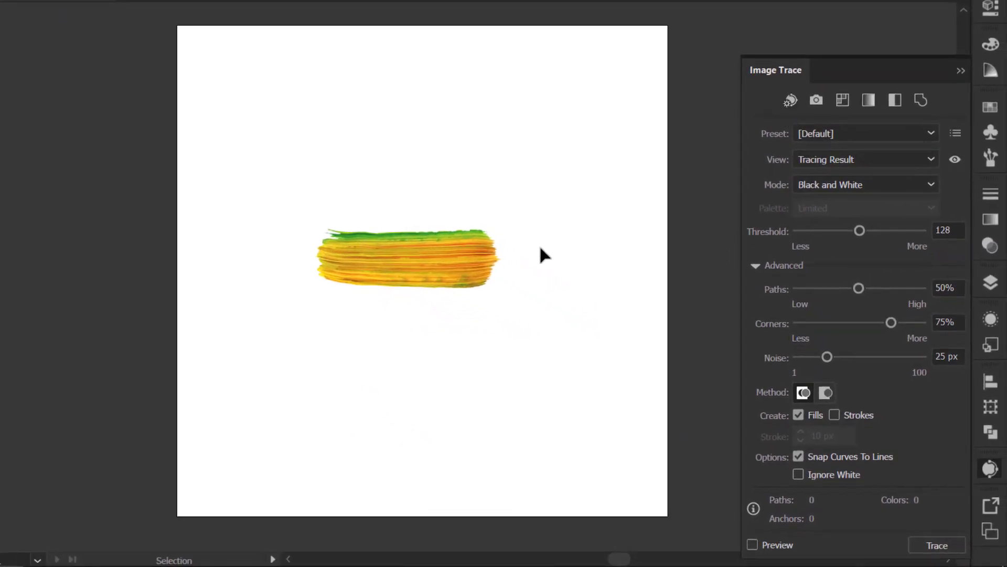
pyautogui.click(531, 256)
pyautogui.moveTo(521, 189); pyautogui.dragTo(440, 344)
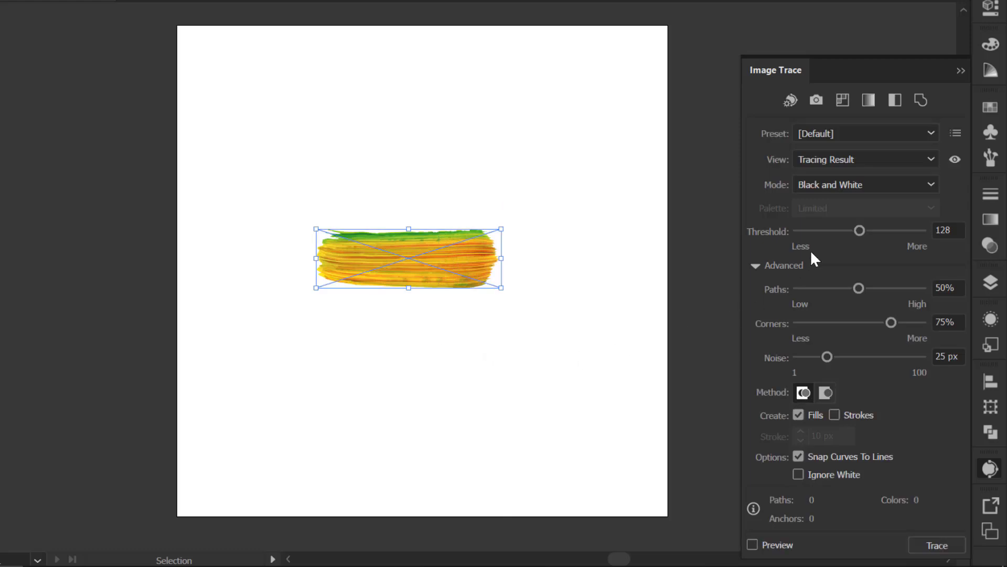
# Trace it in Color mode with Paths 100%, Noise 1 px, Snap Curves off and Ignore White on
pyautogui.click(851, 181)
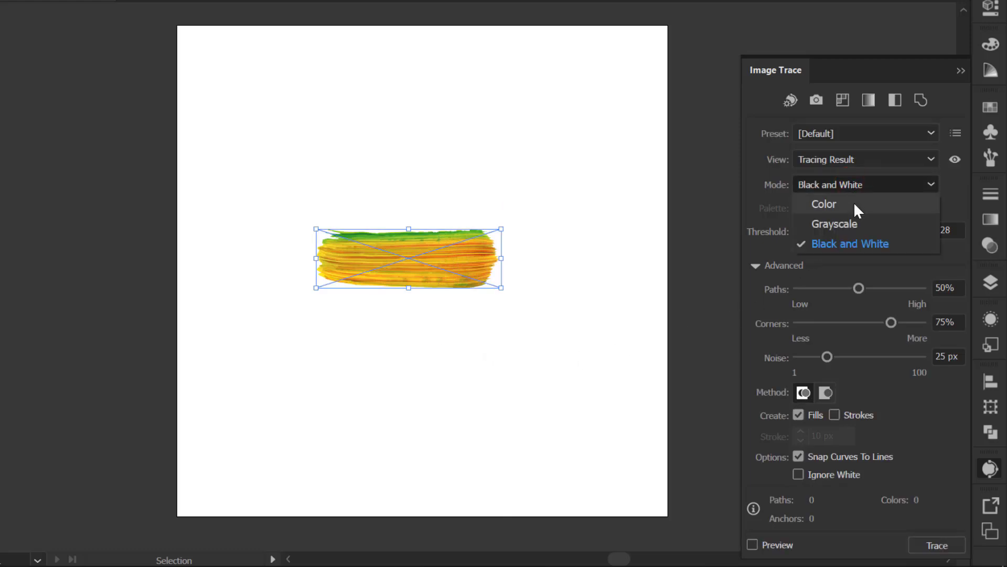
pyautogui.click(854, 204)
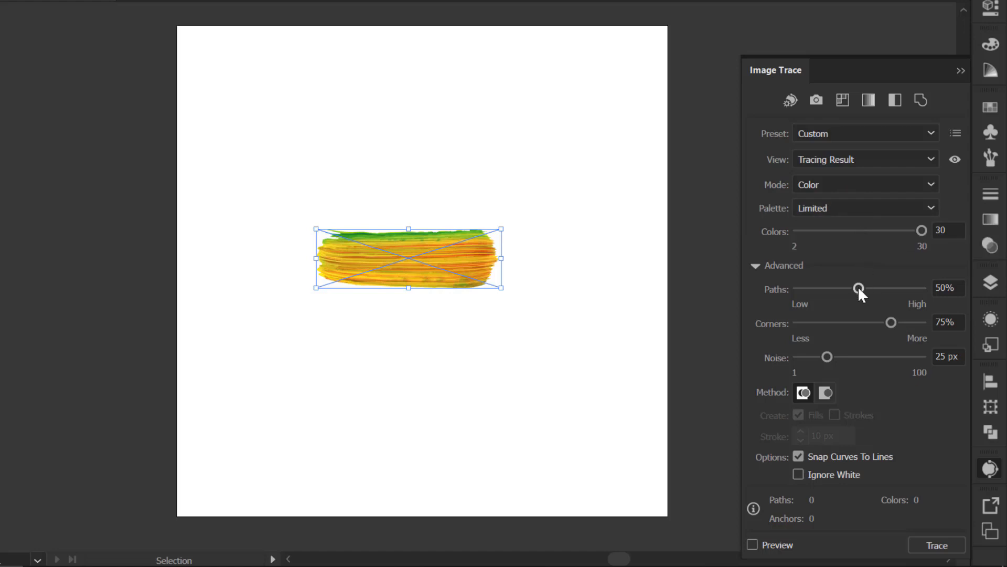
pyautogui.moveTo(859, 288); pyautogui.dragTo(907, 288)
pyautogui.moveTo(827, 357); pyautogui.dragTo(780, 361)
pyautogui.click(798, 456)
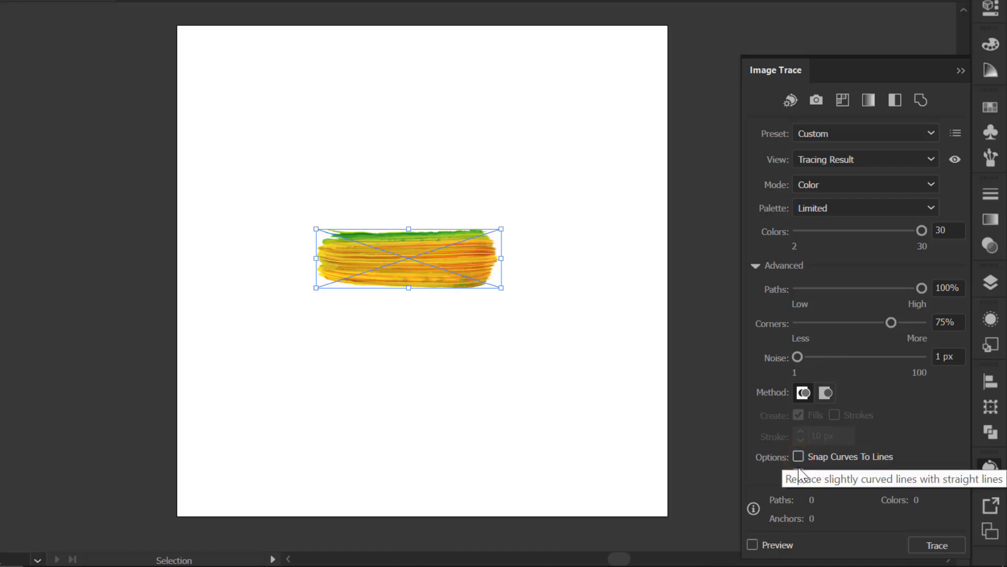
pyautogui.click(798, 474)
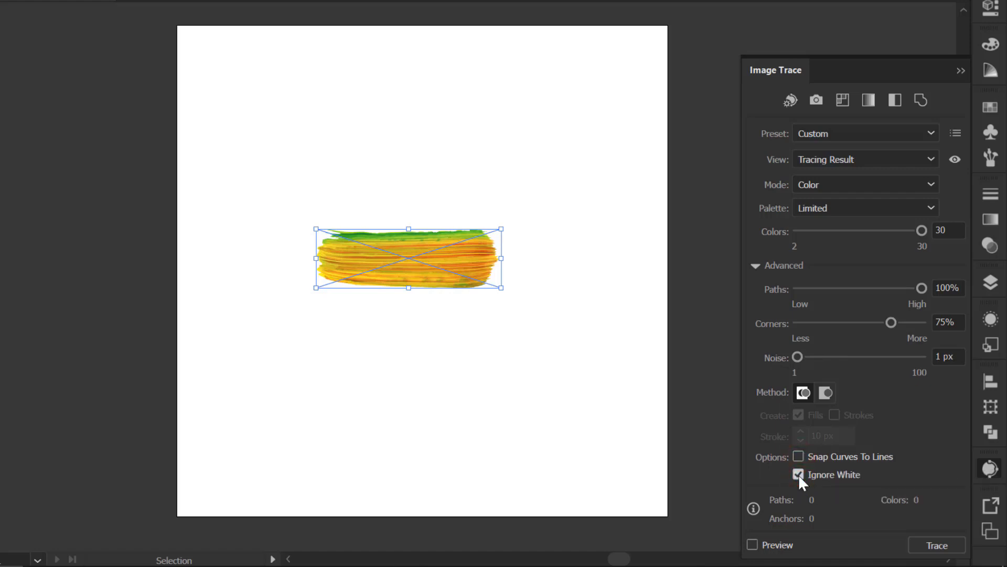
pyautogui.click(914, 548)
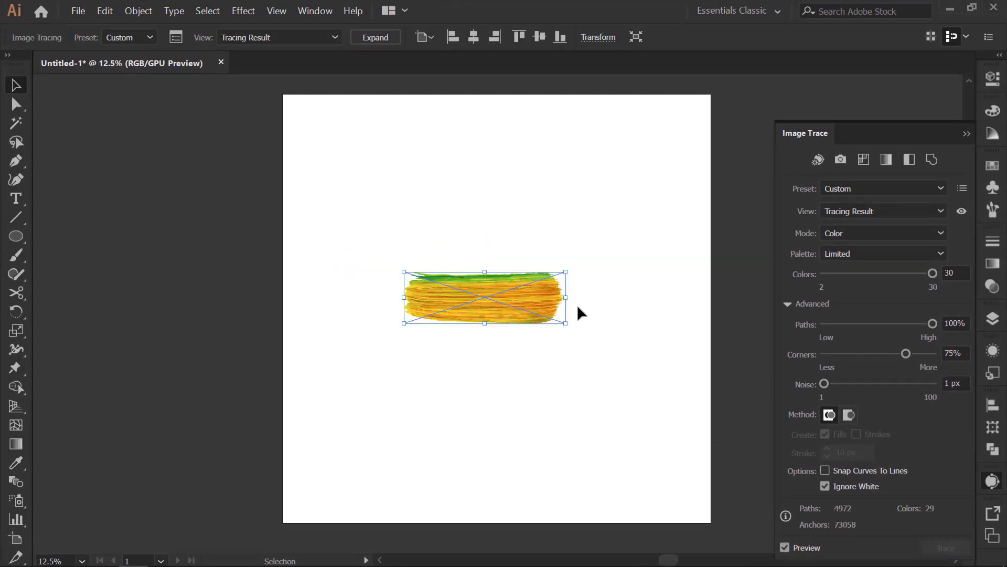
# Close Image Trace and expand the traced stroke into vector shapes
pyautogui.click(515, 231)
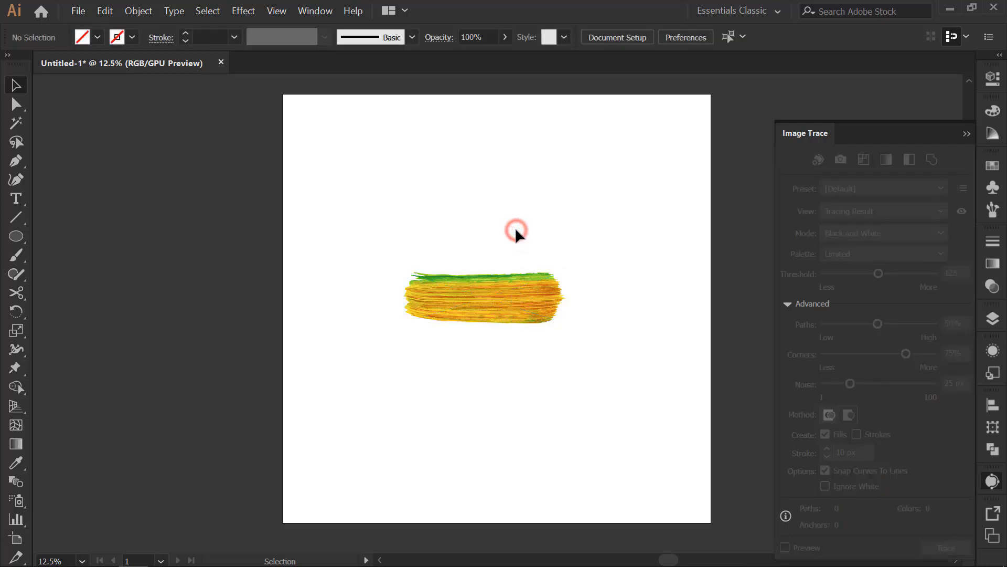
pyautogui.click(967, 134)
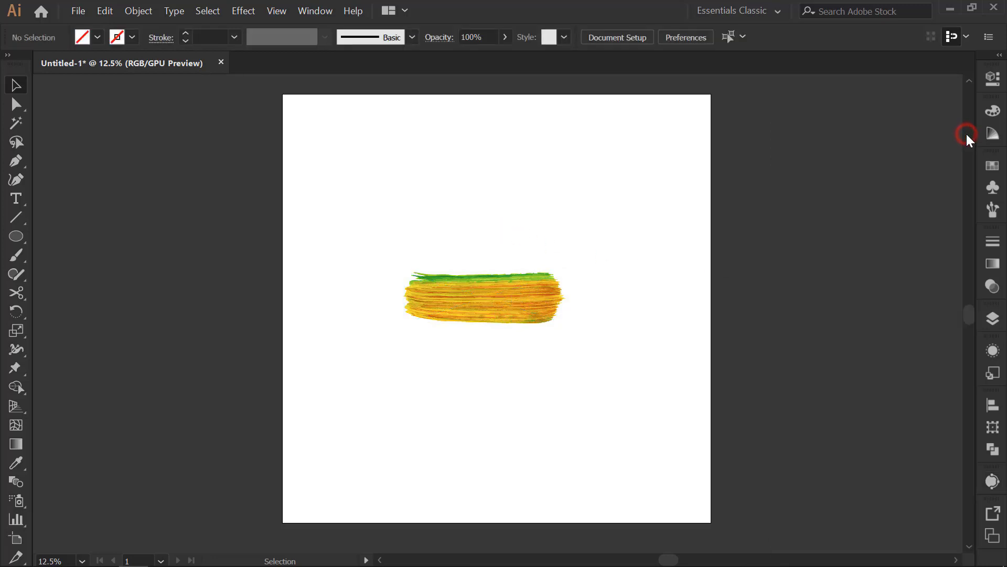
pyautogui.click(477, 316)
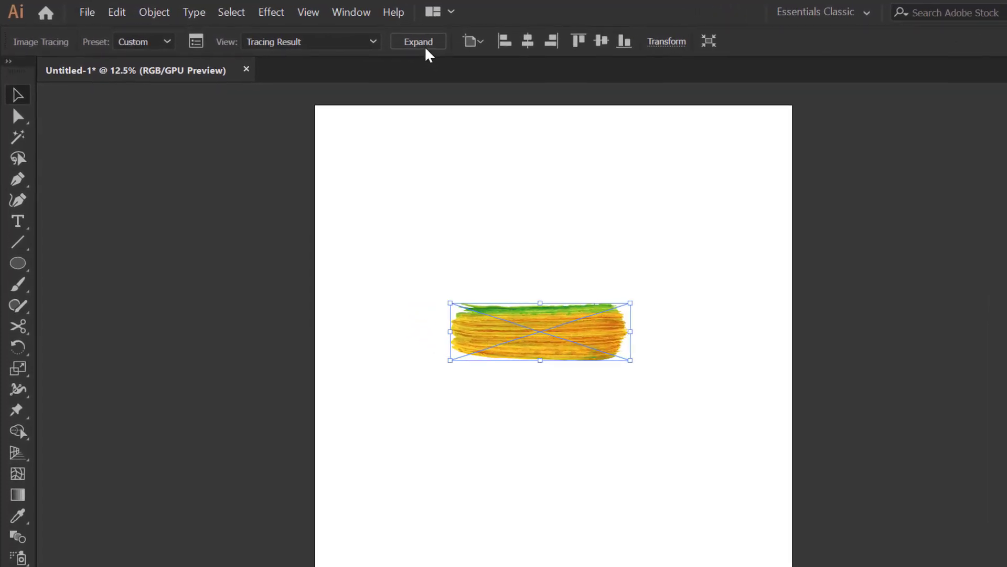
pyautogui.click(392, 40)
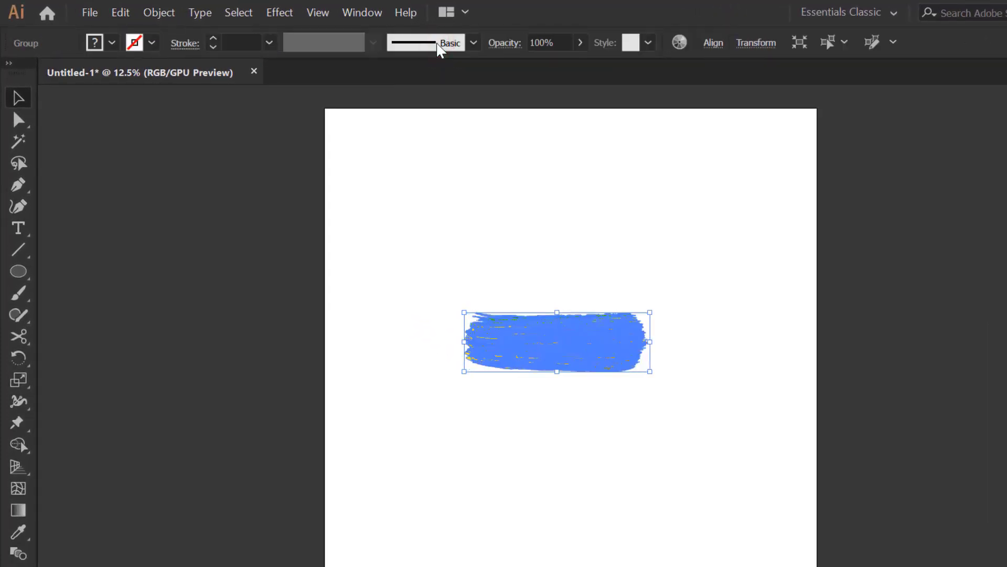
# Resize the expanded stroke group to a height of 100 pt
pyautogui.click(701, 308)
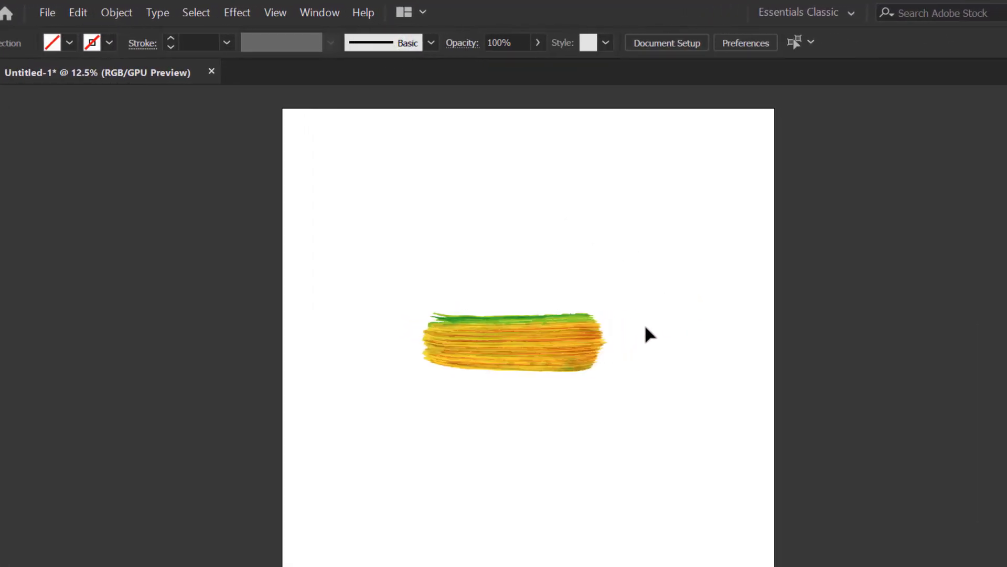
pyautogui.moveTo(600, 290); pyautogui.dragTo(520, 391)
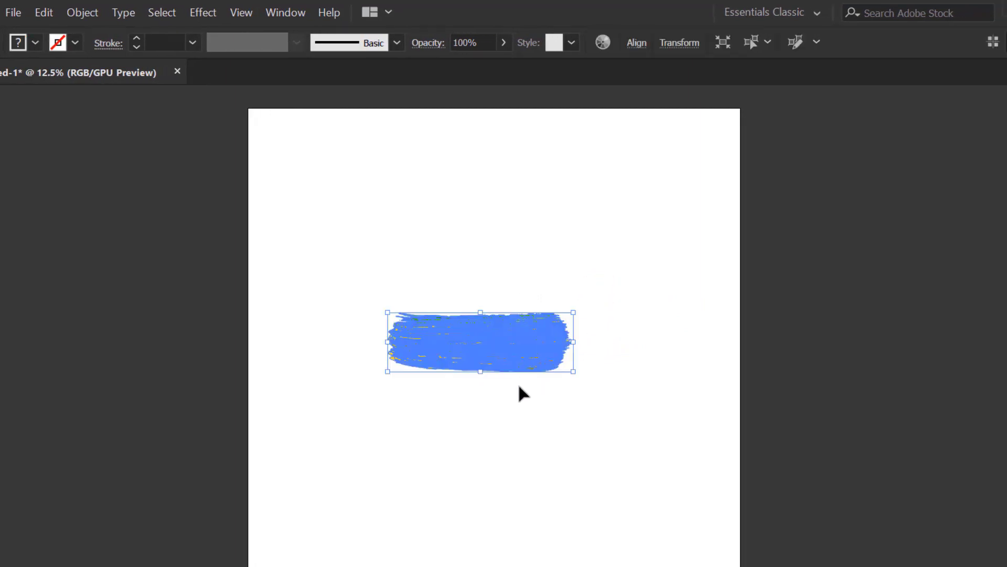
pyautogui.click(681, 43)
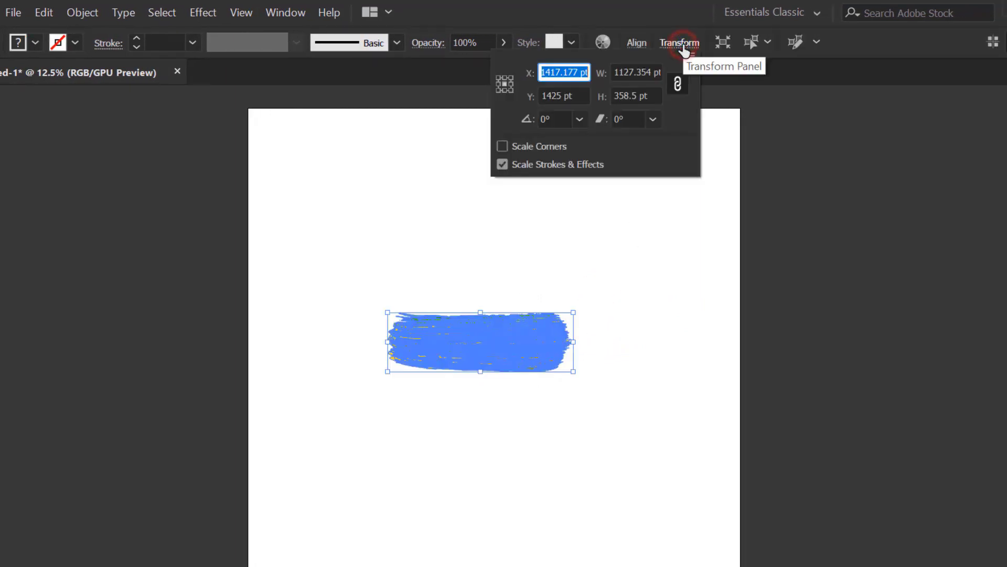
pyautogui.click(637, 96)
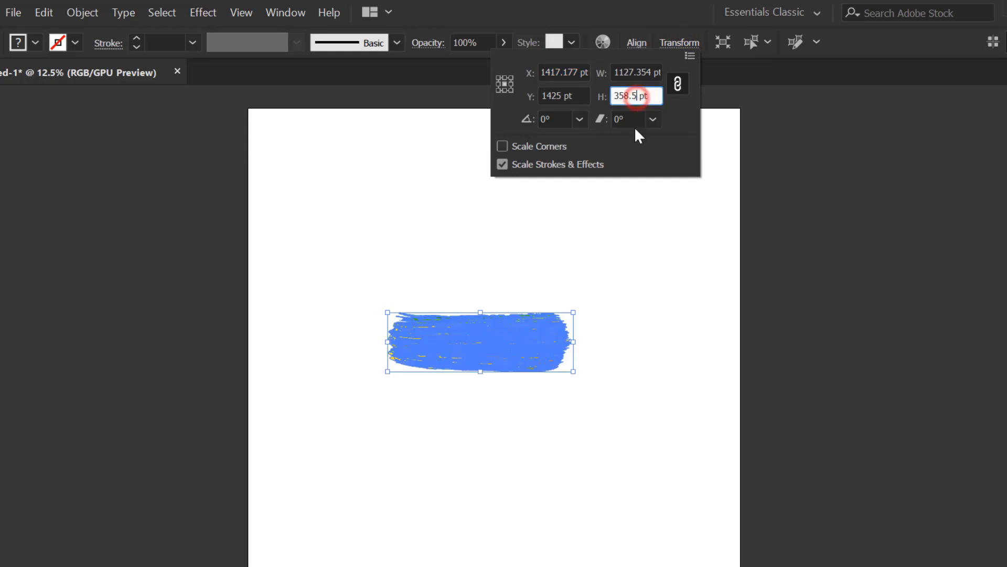
pyautogui.hotkey('ctrl', 'a')
pyautogui.write('1')
pyautogui.write('00')
pyautogui.press('Return')
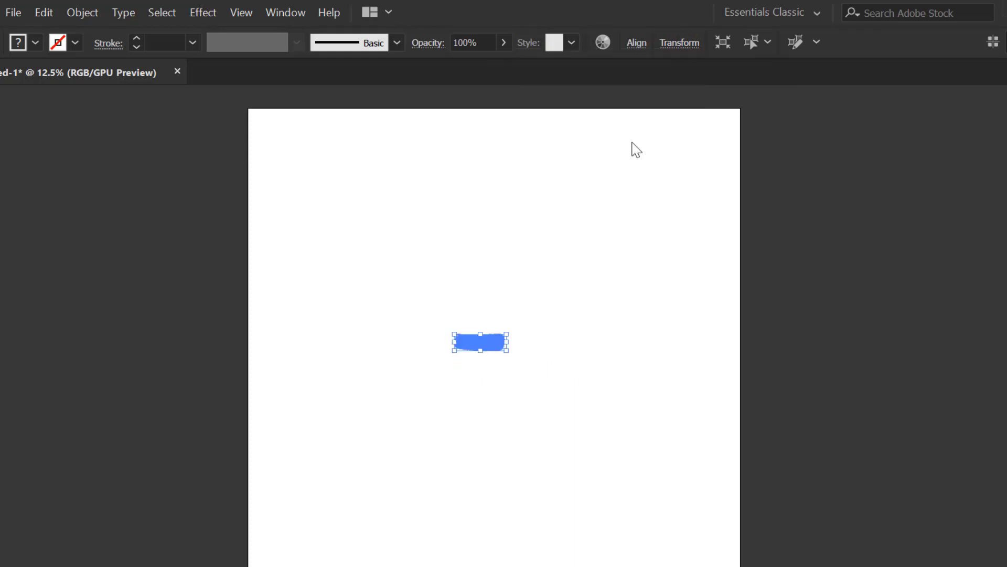
pyautogui.click(543, 305)
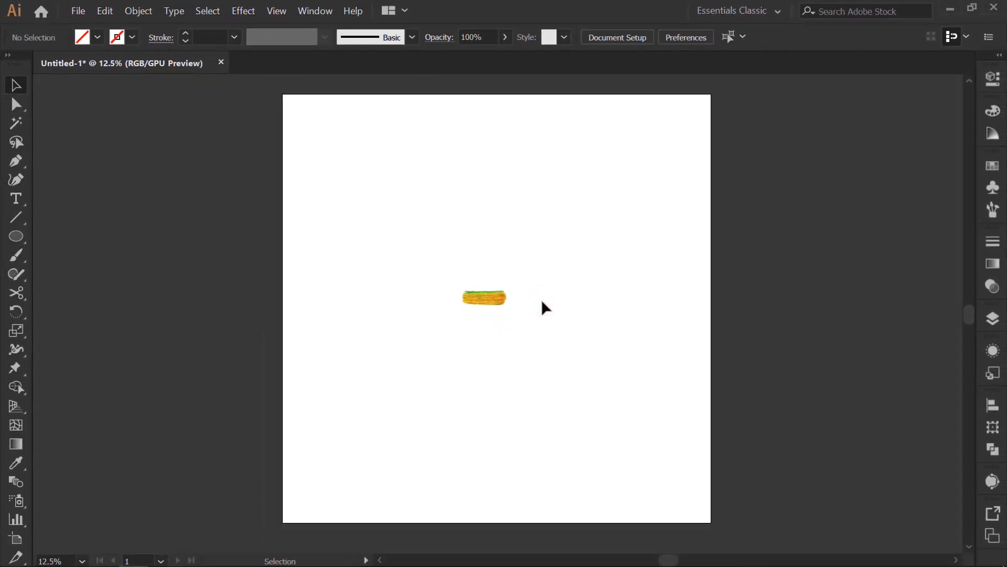
# Move the small stroke to the artboard's top-left corner and show the Brushes panel
pyautogui.moveTo(536, 274)
pyautogui.mouseDown()
pyautogui.moveTo(488, 305)
pyautogui.moveTo(322, 117)
pyautogui.mouseUp()
pyautogui.click(382, 247)
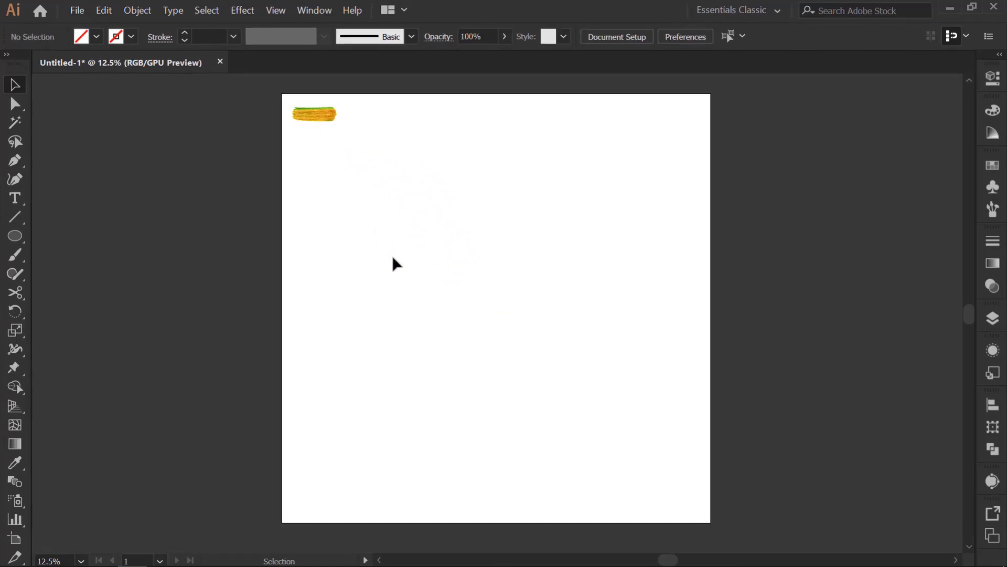
pyautogui.click(992, 209)
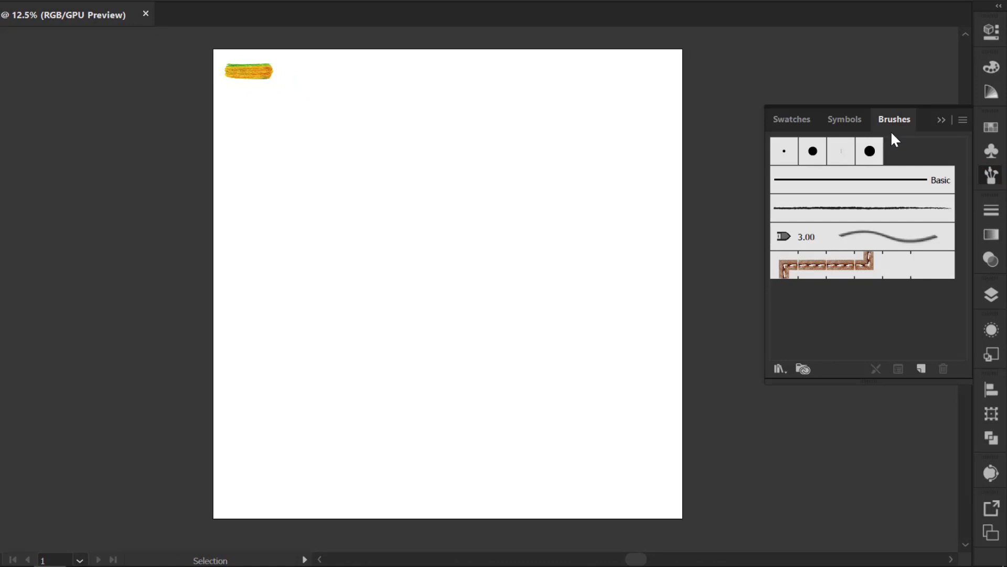
pyautogui.click(251, 11)
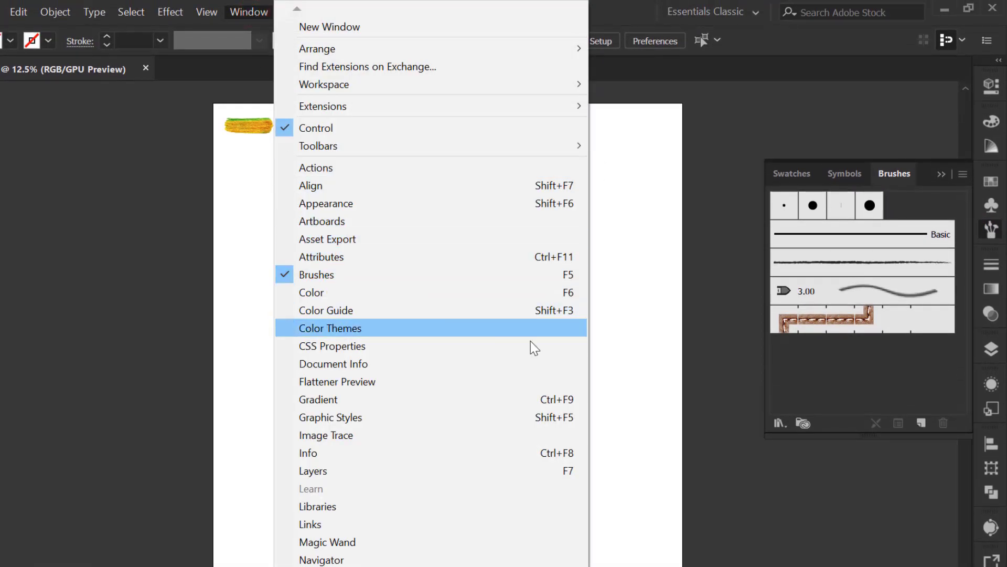
pyautogui.click(676, 363)
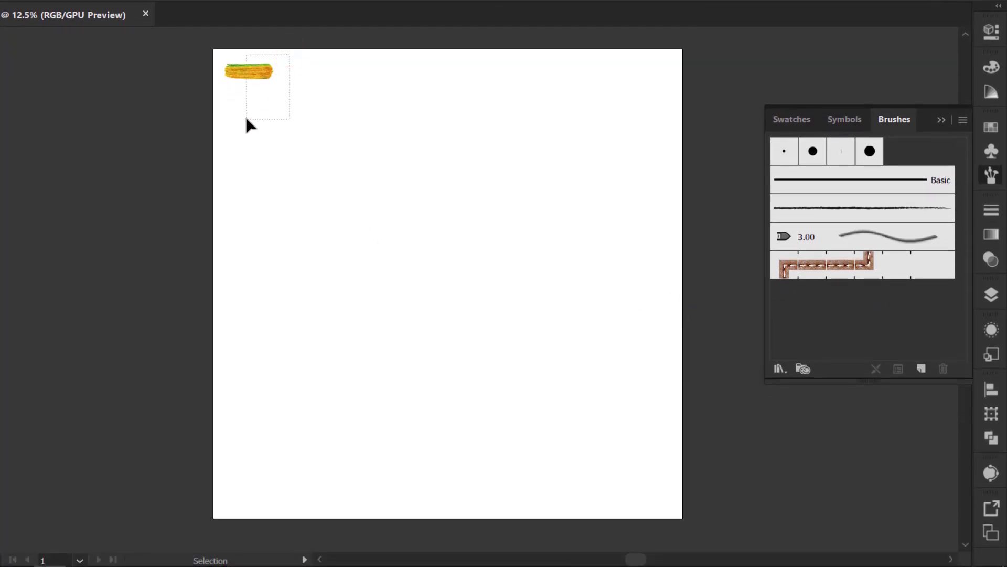
# Make the selected yellow paint stroke into a new art brush named Art Brush 1
pyautogui.moveTo(278, 74); pyautogui.dragTo(249, 125)
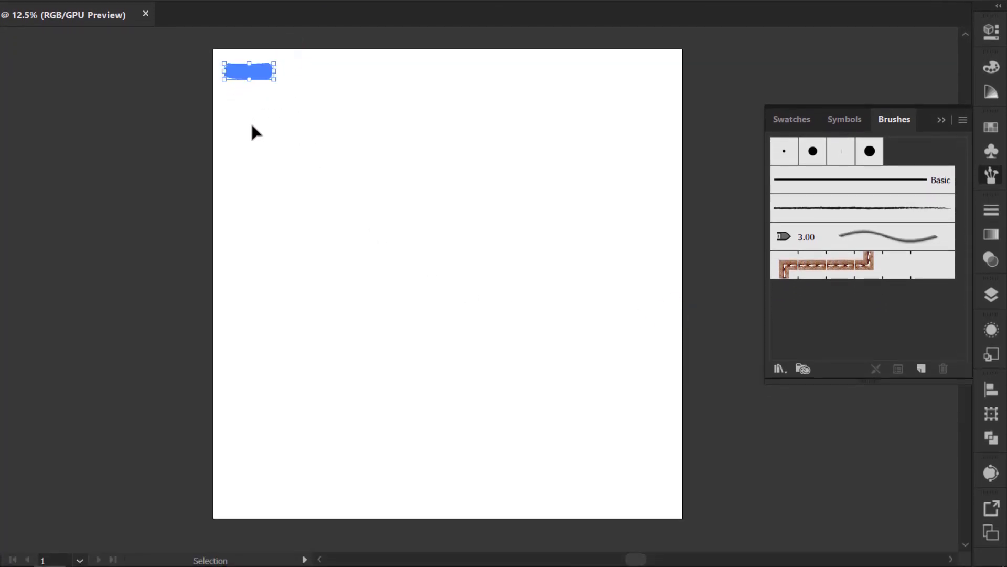
pyautogui.click(915, 369)
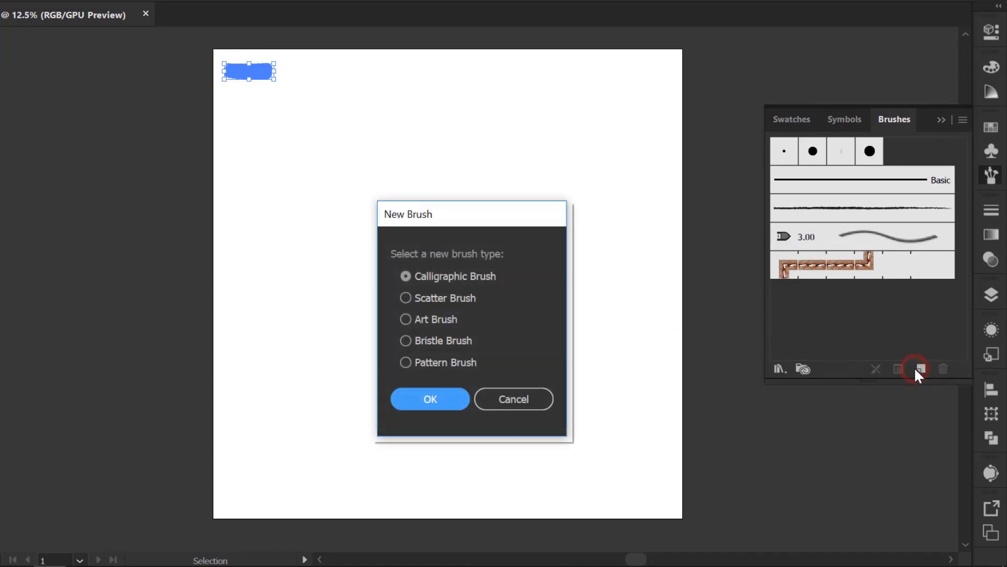
pyautogui.click(440, 321)
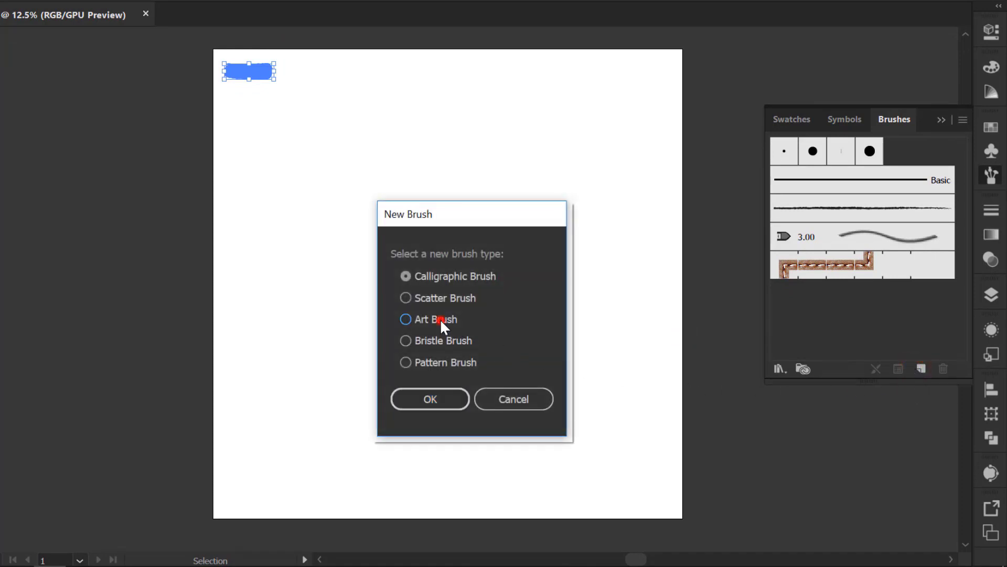
pyautogui.click(446, 401)
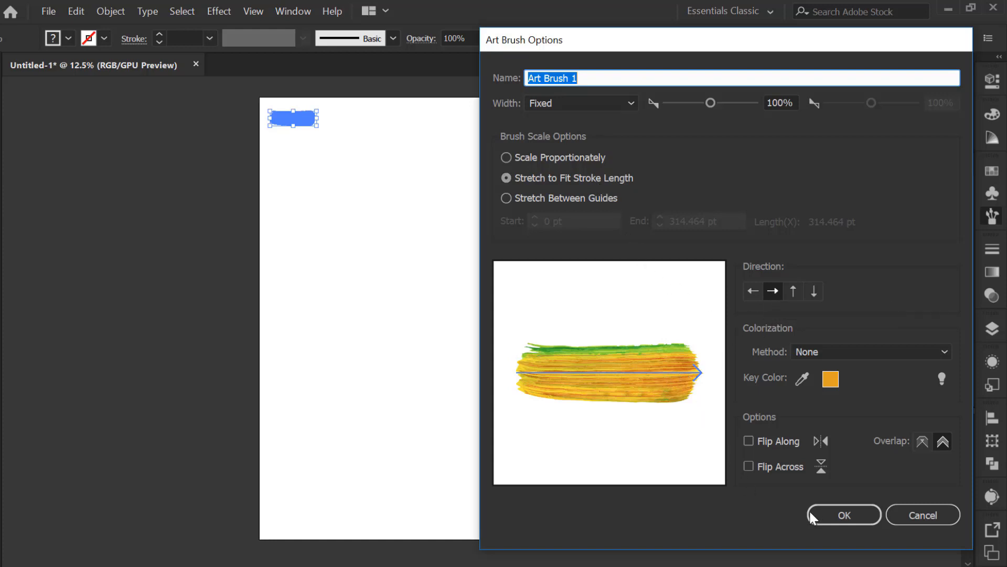
pyautogui.click(826, 510)
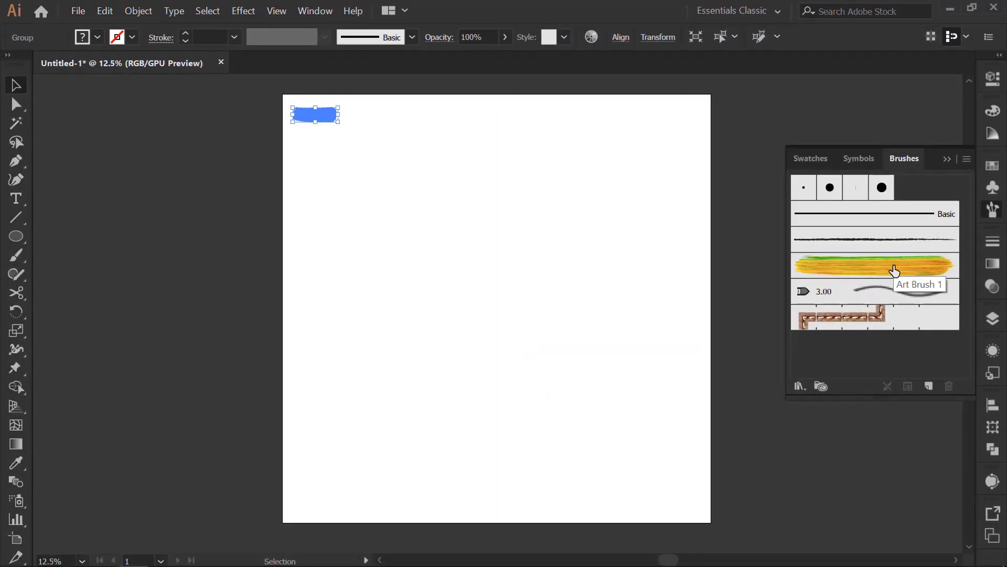
pyautogui.click(504, 295)
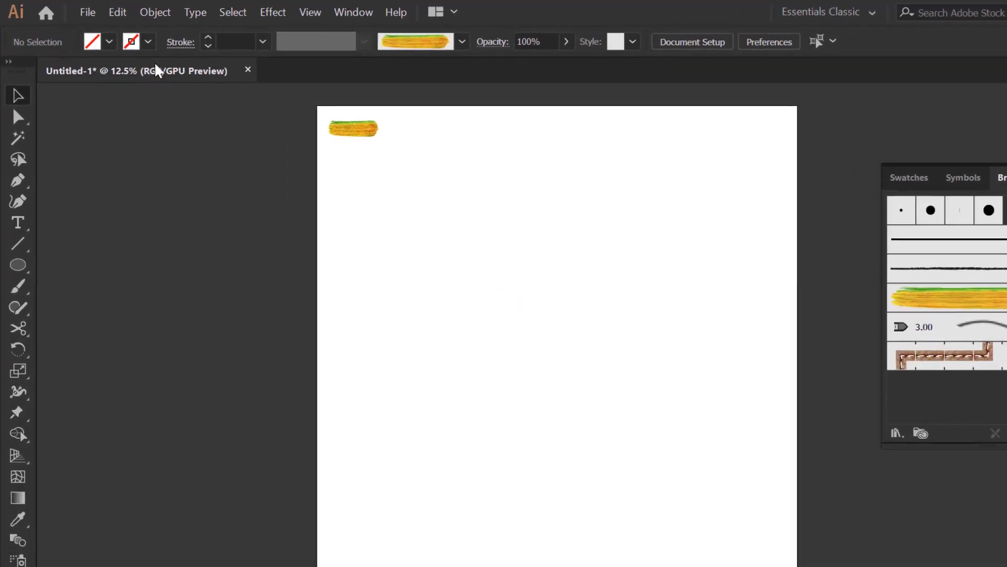
# With a black stroke, paint a horizontal Paintbrush stroke and give it 2 pt weight
pyautogui.click(149, 42)
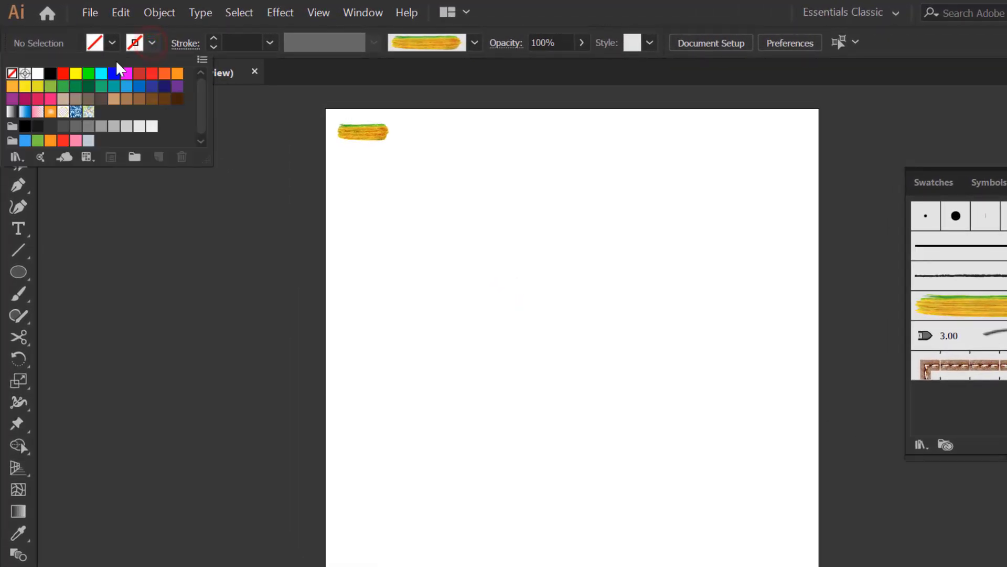
pyautogui.click(51, 75)
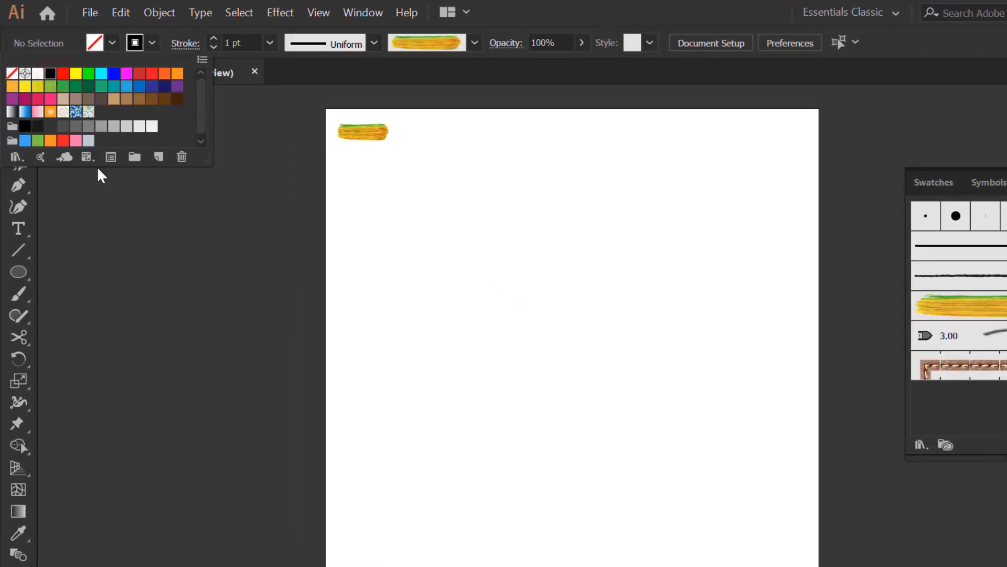
pyautogui.click(125, 249)
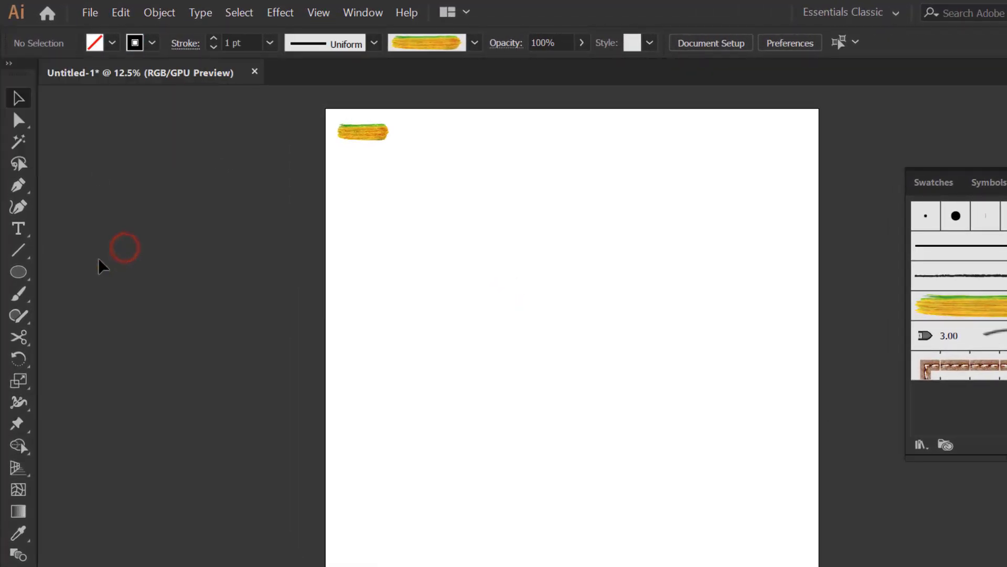
pyautogui.click(20, 297)
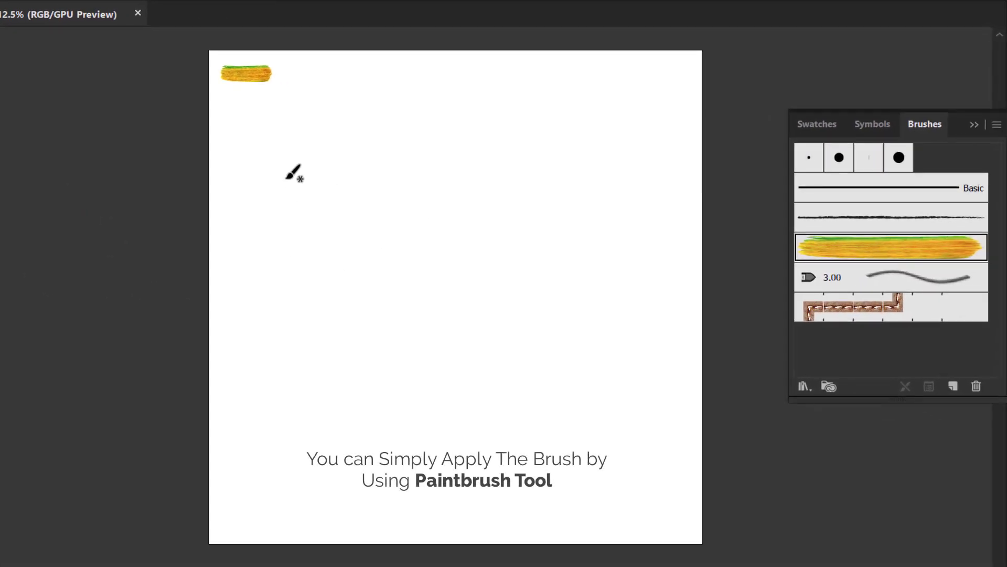
pyautogui.moveTo(285, 177); pyautogui.dragTo(577, 180)
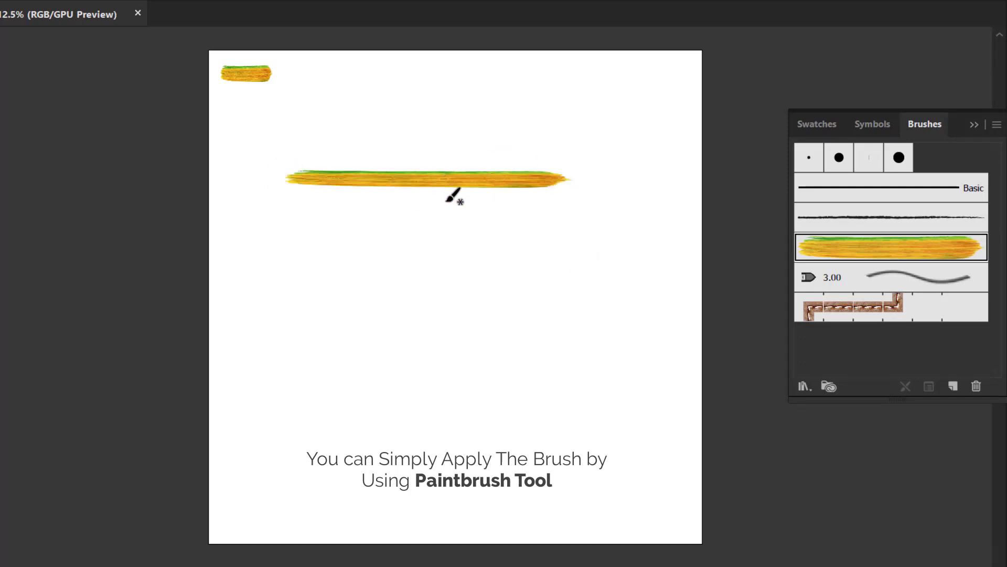
pyautogui.moveTo(387, 141); pyautogui.dragTo(432, 216)
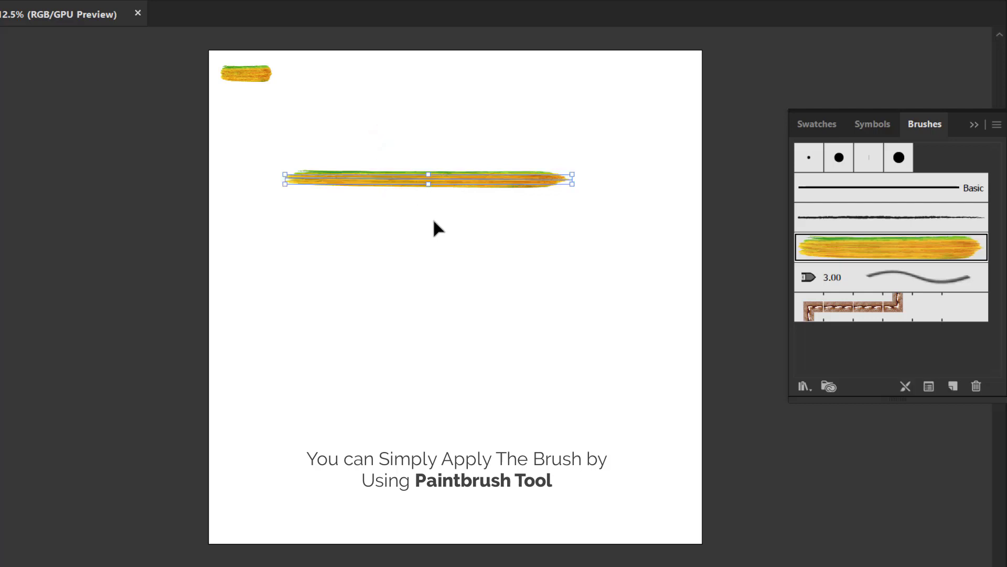
pyautogui.press('b')
pyautogui.click(214, 39)
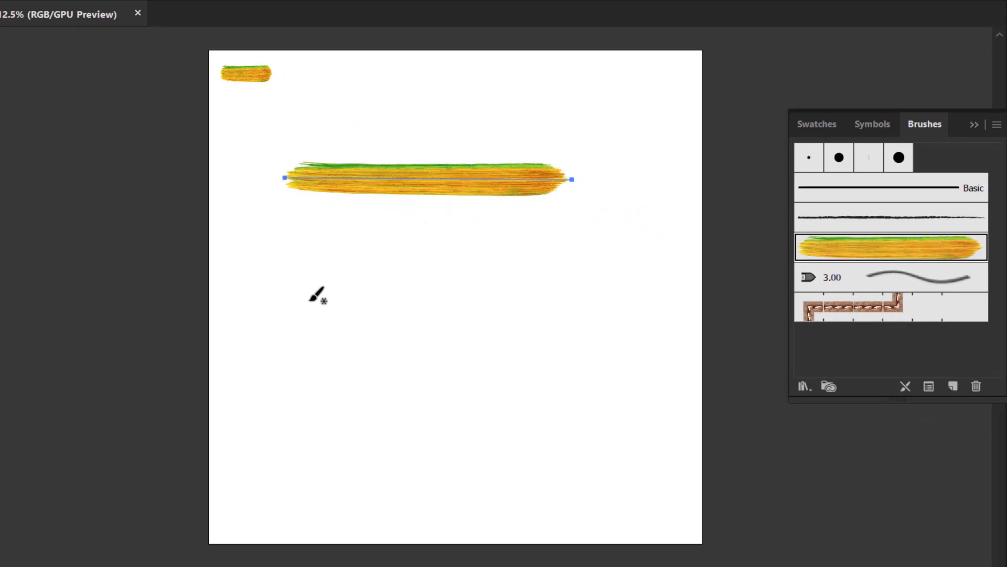
# Paint a wavy stroke below the straight one
pyautogui.press('v')
pyautogui.click(291, 285)
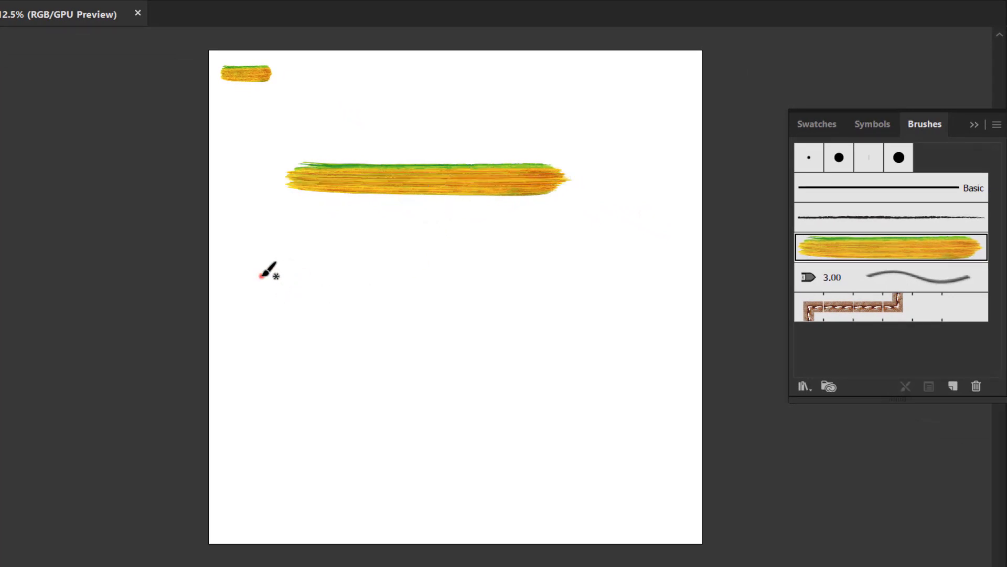
pyautogui.moveTo(261, 275); pyautogui.dragTo(397, 287)
pyautogui.moveTo(633, 260); pyautogui.dragTo(634, 258)
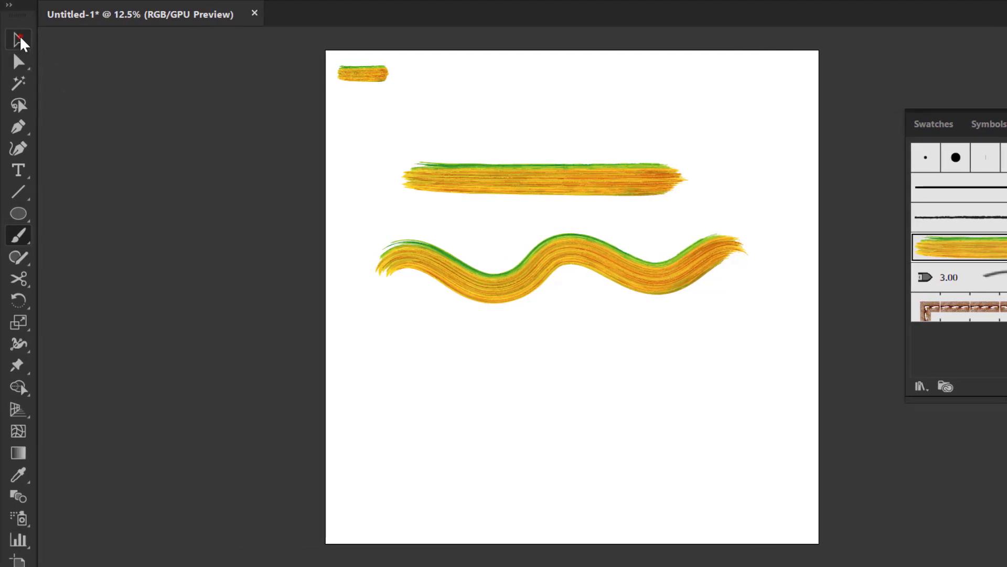
# Delete the test strokes and draw a horizontal Pen path styled with Art Brush 1
pyautogui.click(19, 38)
pyautogui.moveTo(555, 126); pyautogui.dragTo(615, 327)
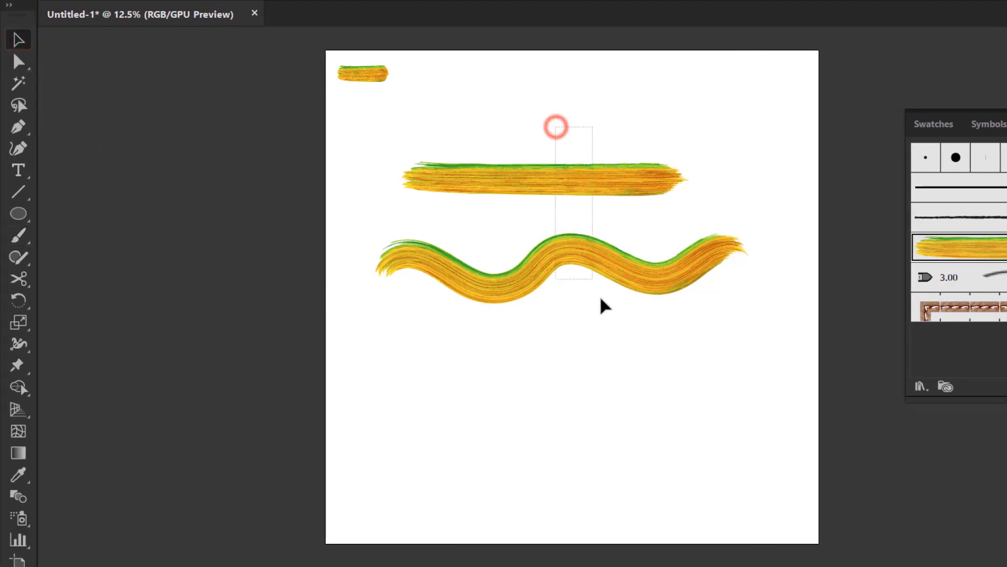
pyautogui.press('Delete')
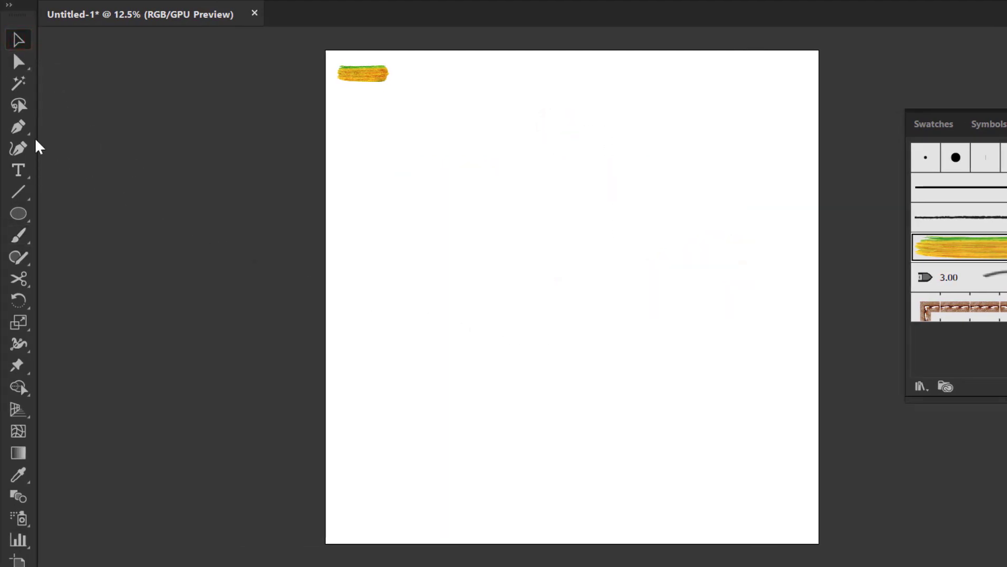
pyautogui.click(18, 129)
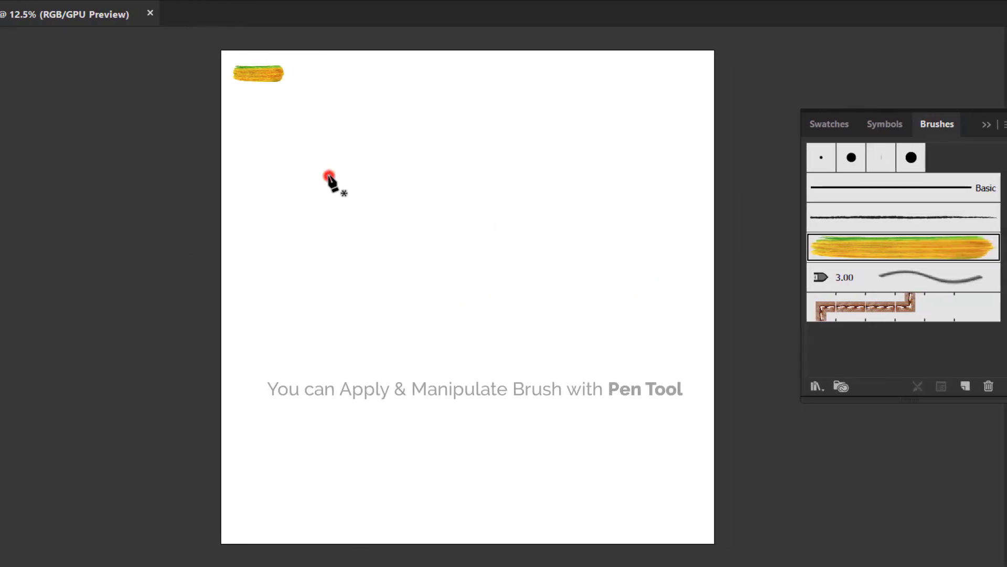
pyautogui.click(329, 175)
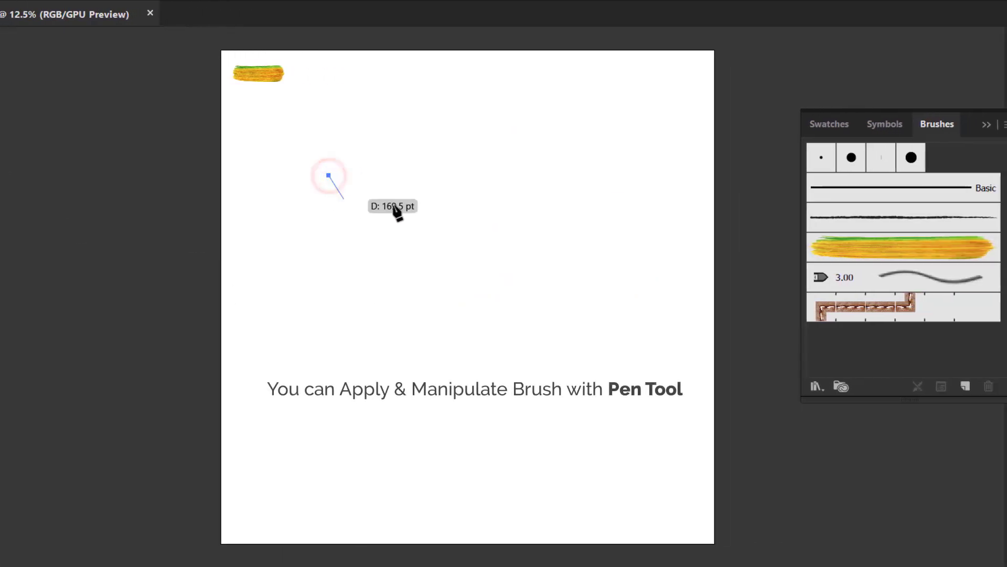
pyautogui.keyDown('shift'); pyautogui.click(607, 183); pyautogui.keyUp('shift')
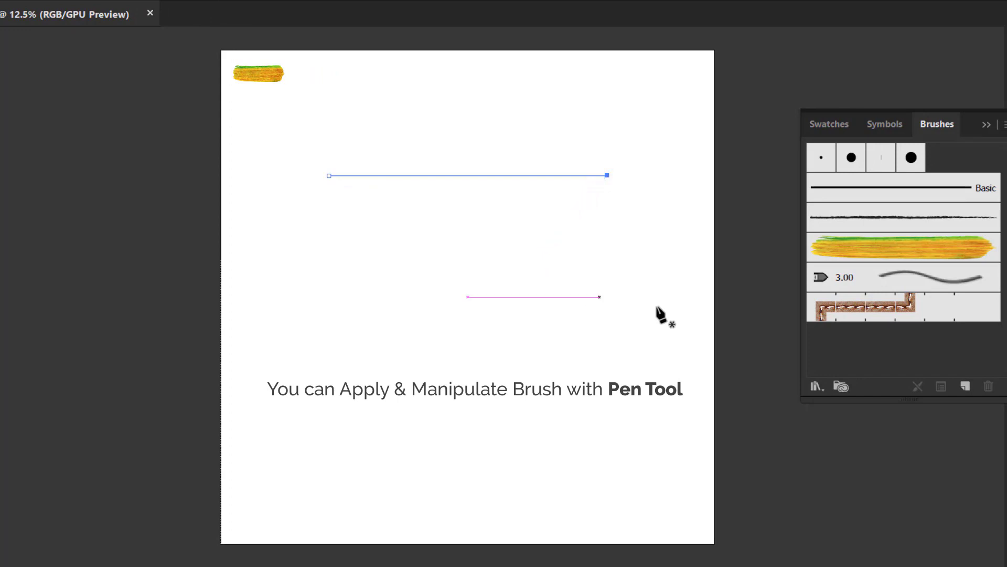
pyautogui.click(903, 256)
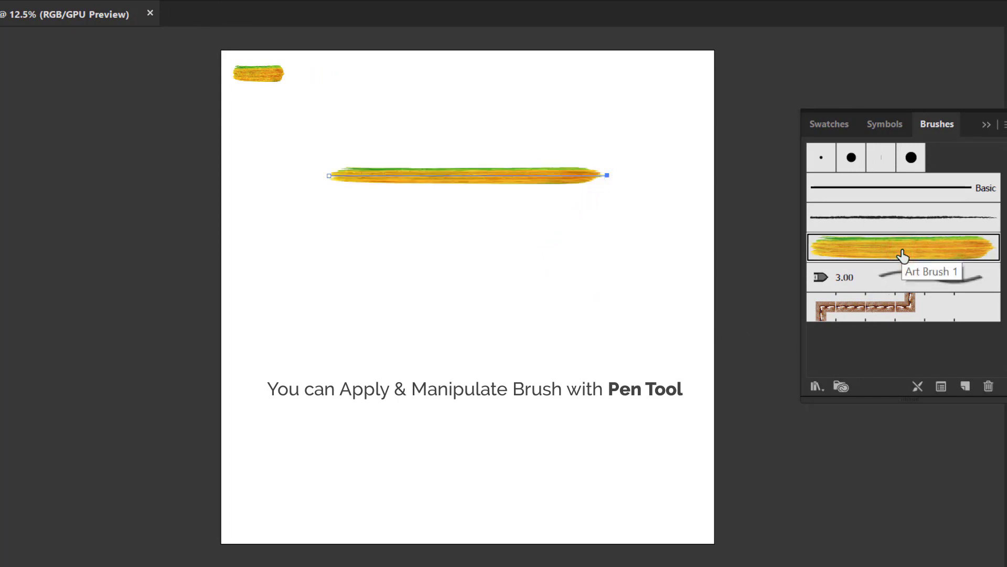
pyautogui.click(475, 247)
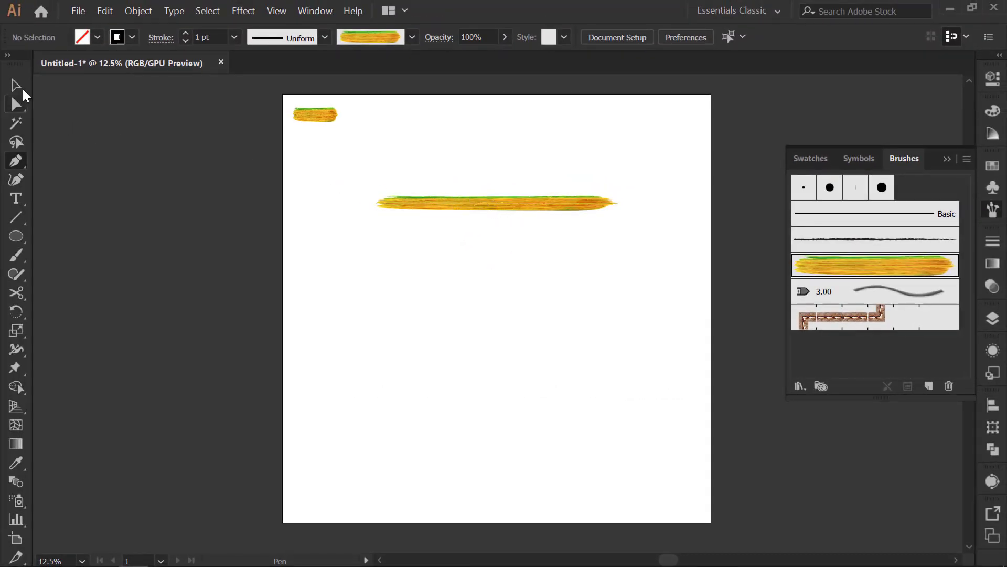
# Set the brushed path to 2 pt and place a copy directly below it
pyautogui.click(16, 85)
pyautogui.moveTo(479, 167); pyautogui.dragTo(506, 233)
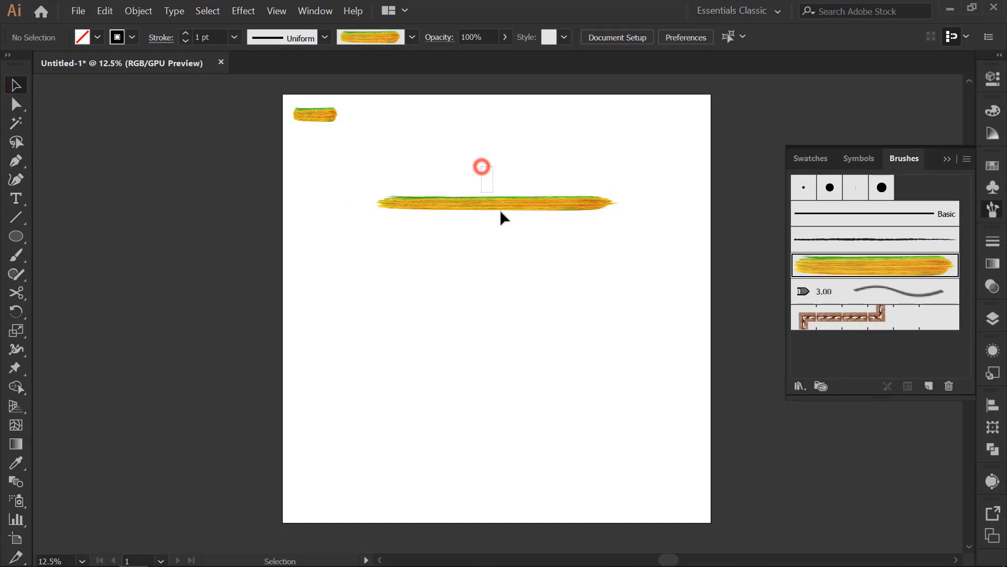
pyautogui.click(185, 33)
pyautogui.click(541, 332)
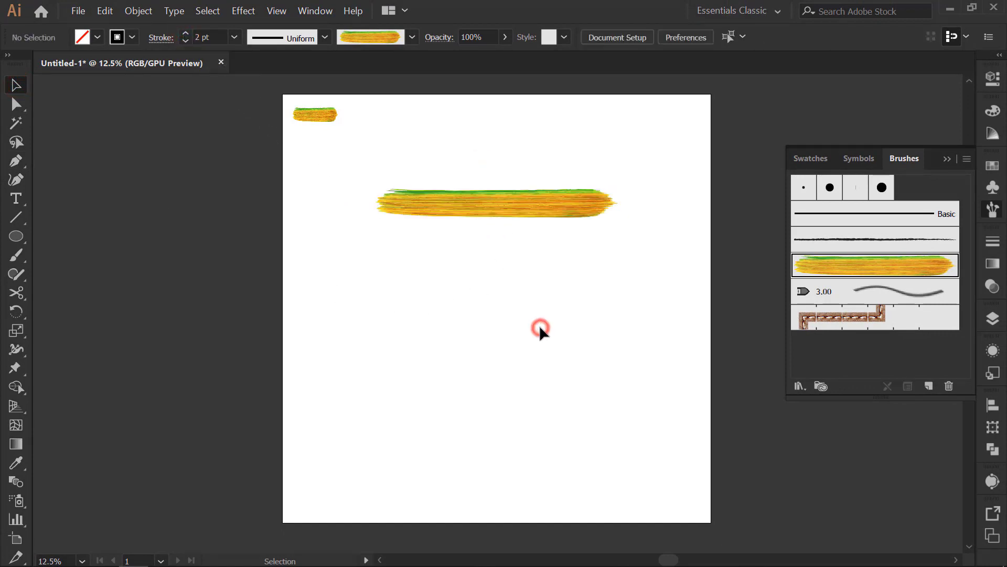
pyautogui.moveTo(487, 157); pyautogui.dragTo(517, 246)
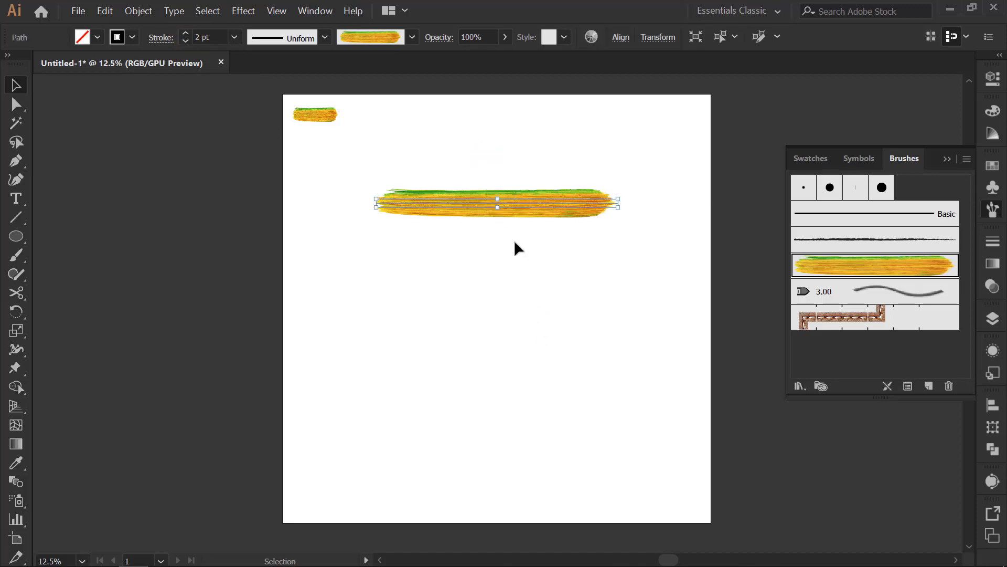
pyautogui.moveTo(530, 207); pyautogui.dragTo(530, 278)
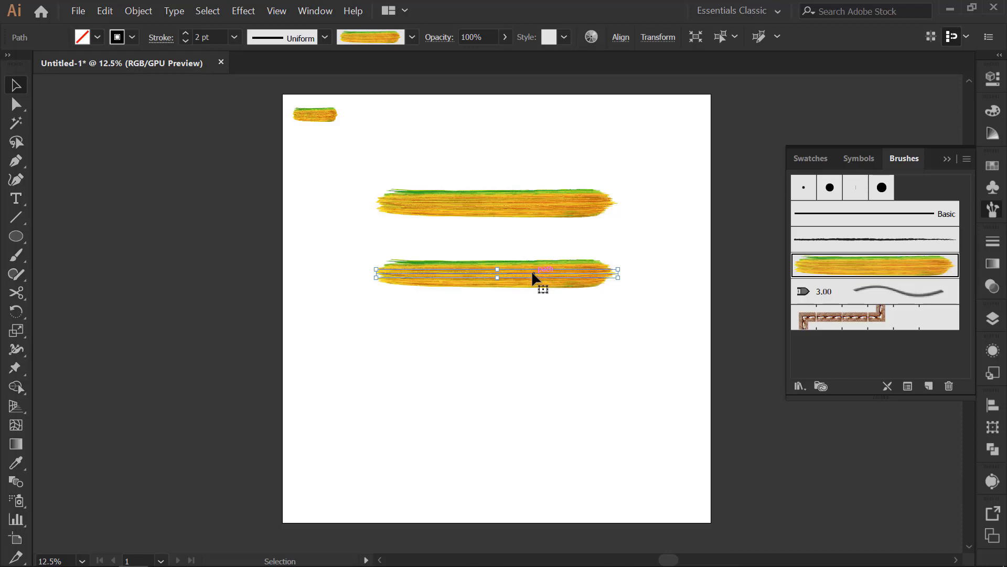
# Add a middle anchor to the lower copy and bend it into an S-curve
pyautogui.click(20, 163)
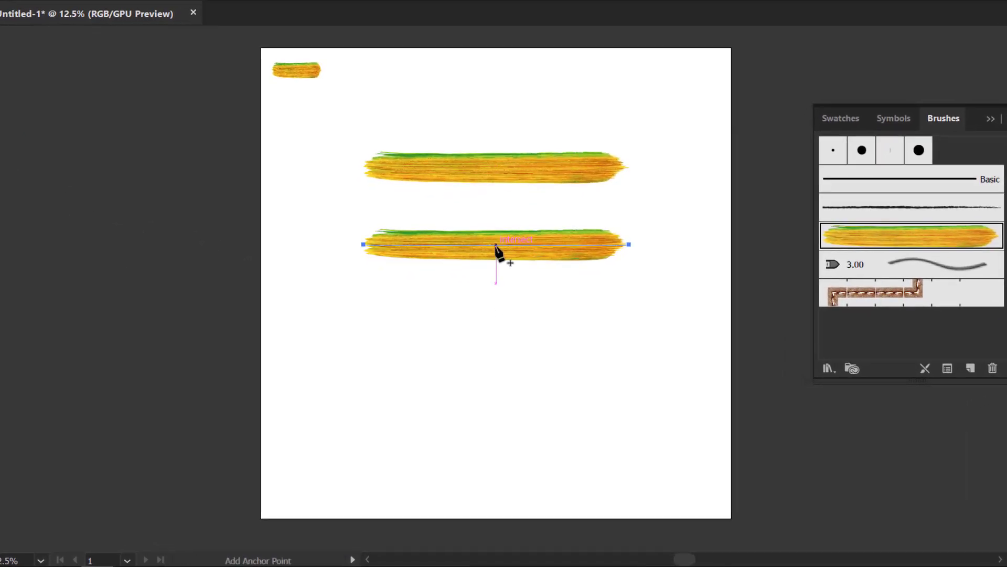
pyautogui.click(496, 245)
pyautogui.press('alt')
pyautogui.moveTo(496, 245); pyautogui.dragTo(573, 291)
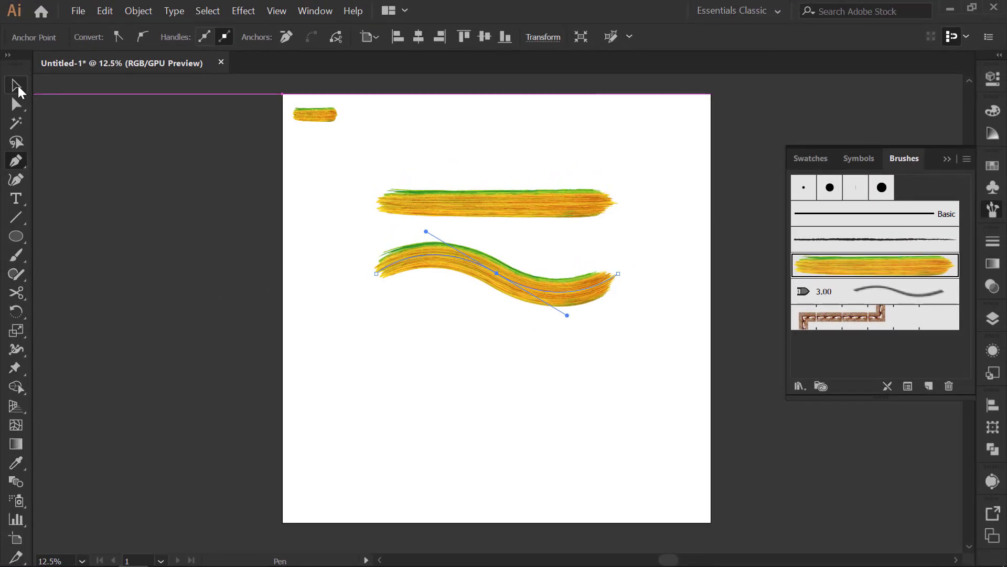
# Delete both brushed test paths
pyautogui.click(17, 87)
pyautogui.click(477, 359)
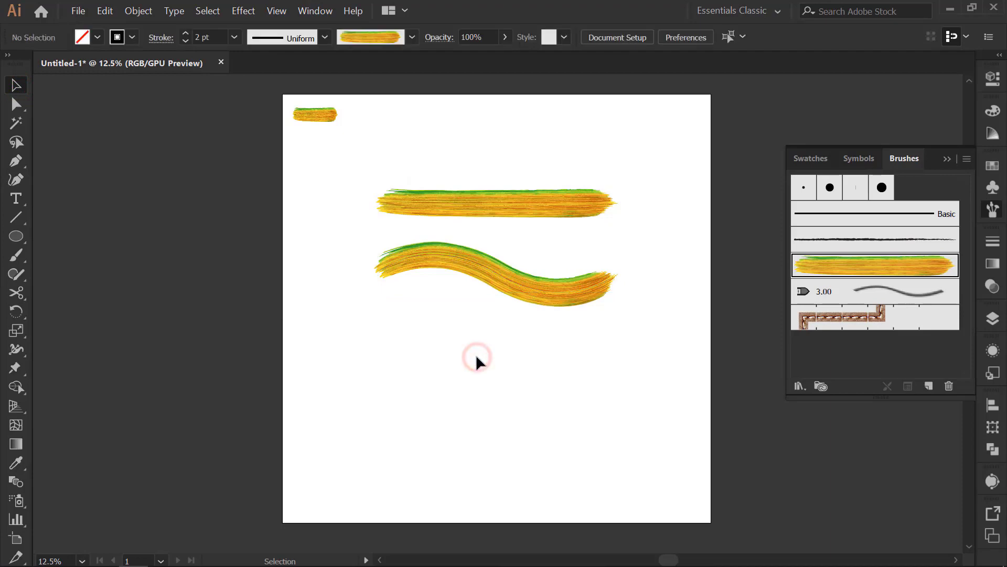
pyautogui.moveTo(461, 162); pyautogui.dragTo(499, 317)
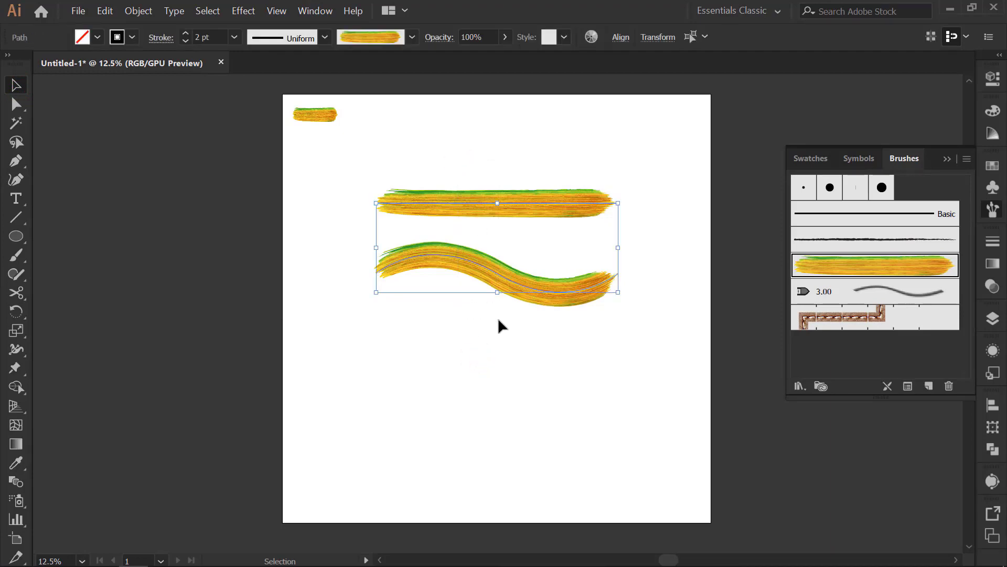
pyautogui.press('Delete')
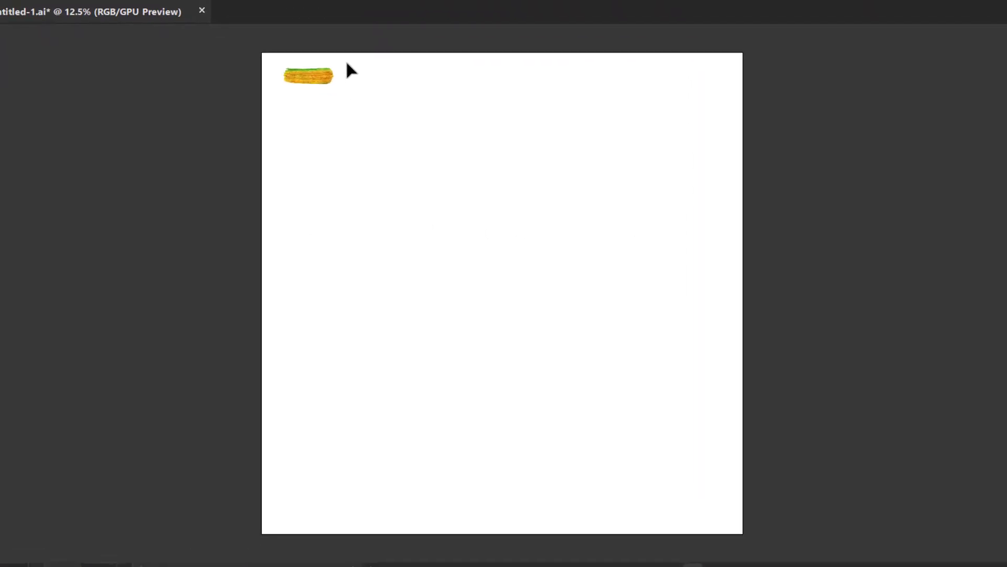
# Centre the paint stroke horizontally on the artboard using the Align options
pyautogui.moveTo(342, 42)
pyautogui.mouseDown()
pyautogui.moveTo(295, 88)
pyautogui.moveTo(510, 304)
pyautogui.mouseUp()
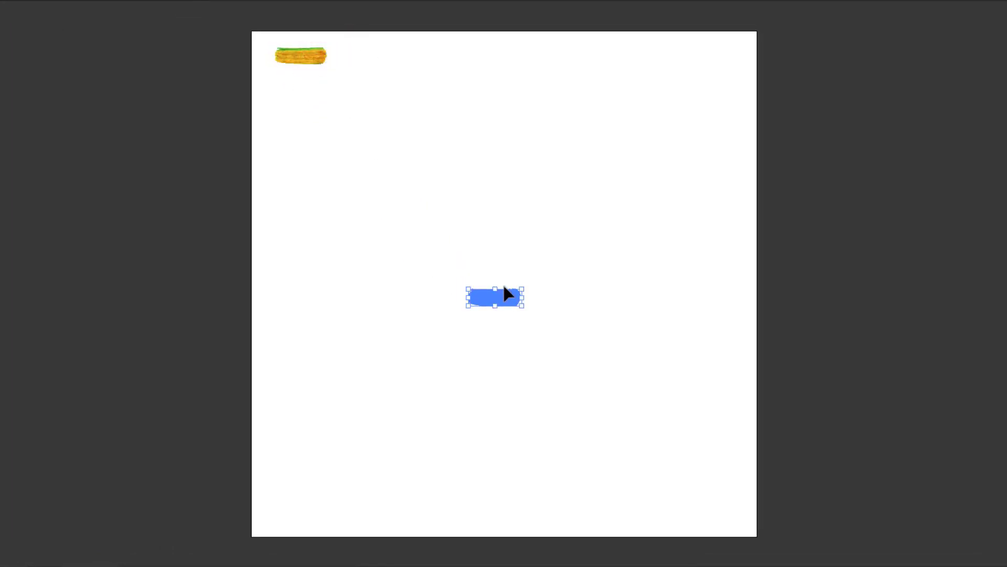
pyautogui.click(648, 44)
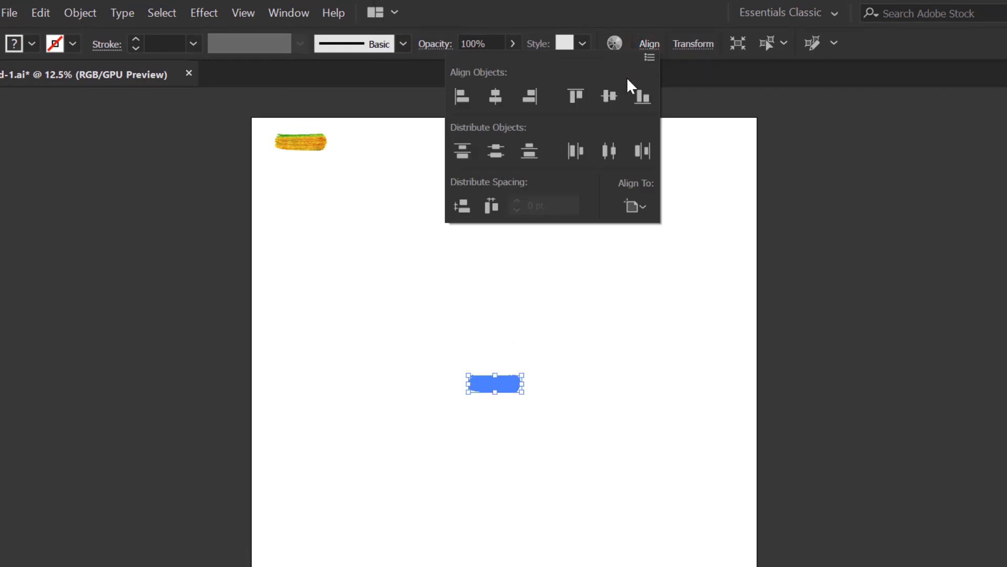
pyautogui.click(609, 96)
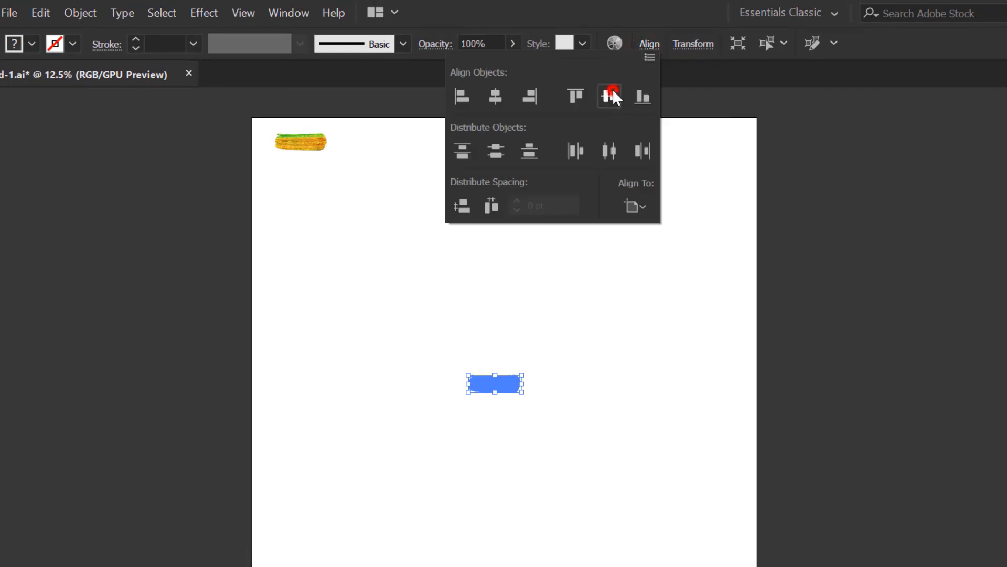
pyautogui.click(499, 95)
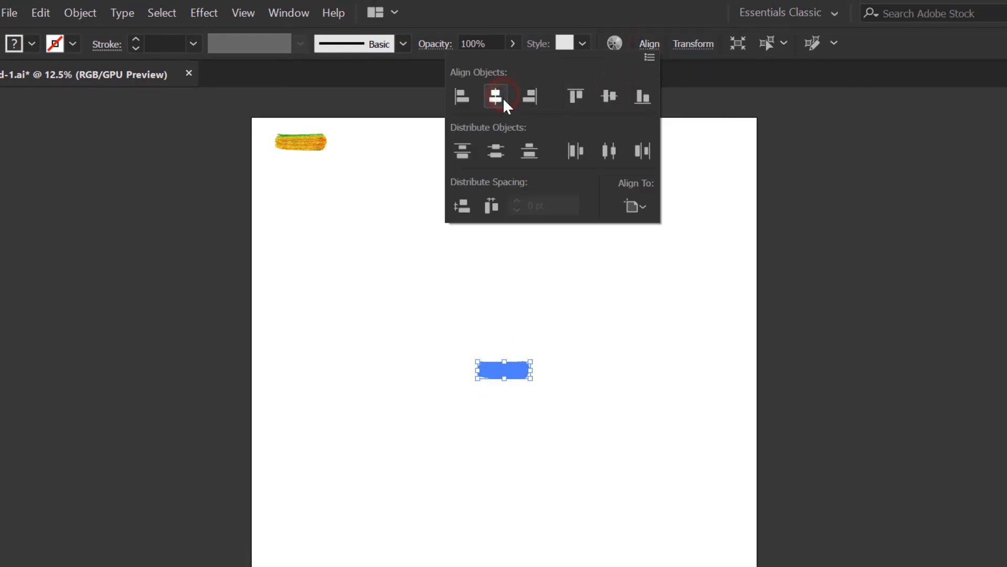
# Scale the stroke proportionally to 500 pt tall
pyautogui.click(691, 44)
pyautogui.click(670, 98)
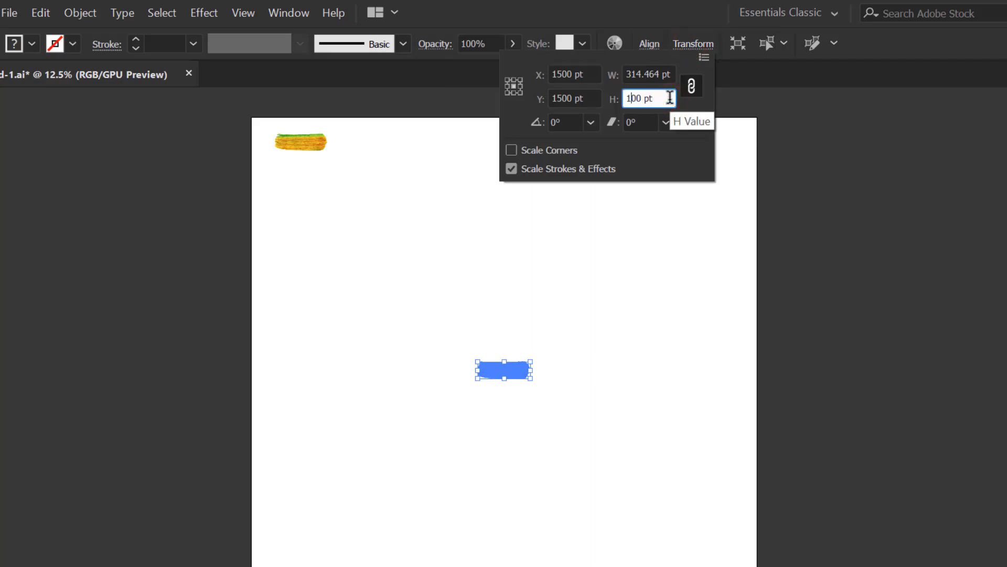
pyautogui.press('Return')
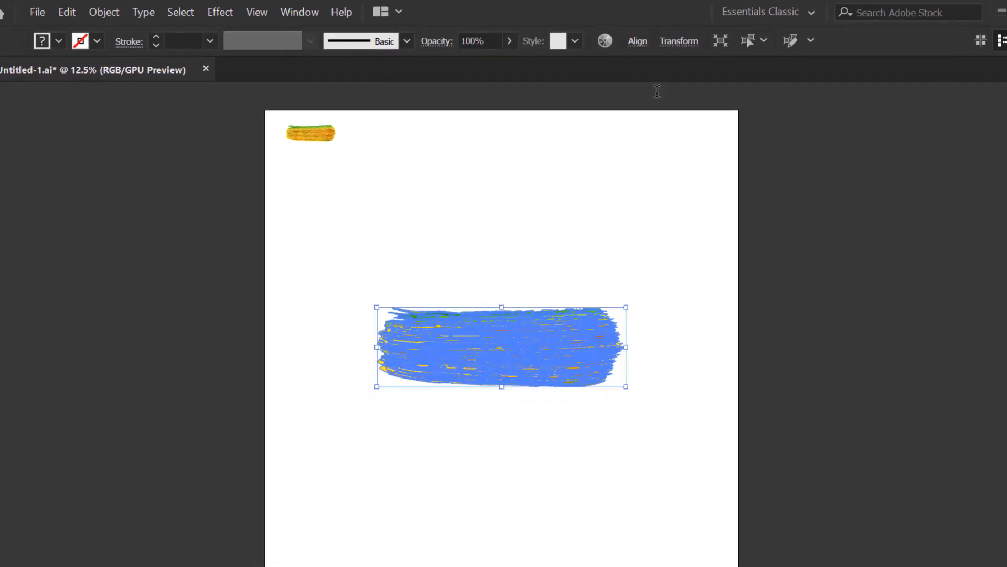
pyautogui.click(562, 255)
pyautogui.scroll(1, 526, 322)
pyautogui.scroll(1, 526, 321)
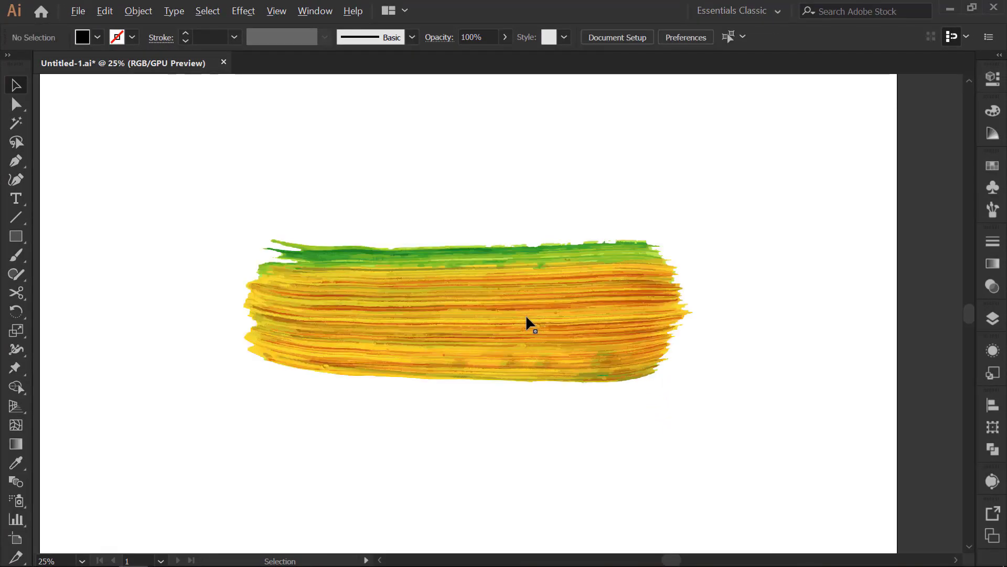
pyautogui.scroll(1, 527, 319)
# Create a 50 × 450 pt rectangle with the Rectangle tool
pyautogui.moveTo(500, 323); pyautogui.dragTo(528, 322)
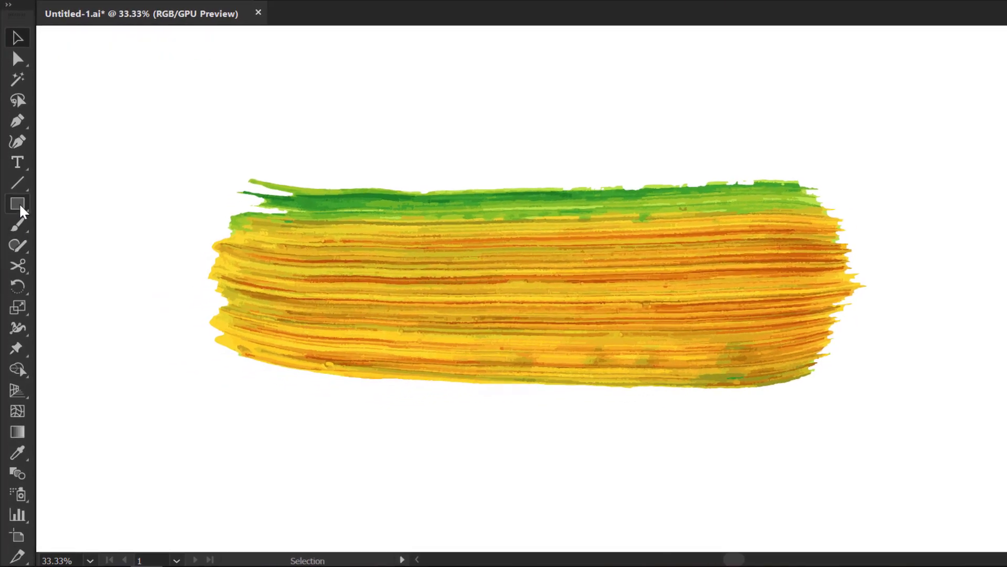
pyautogui.click(20, 206)
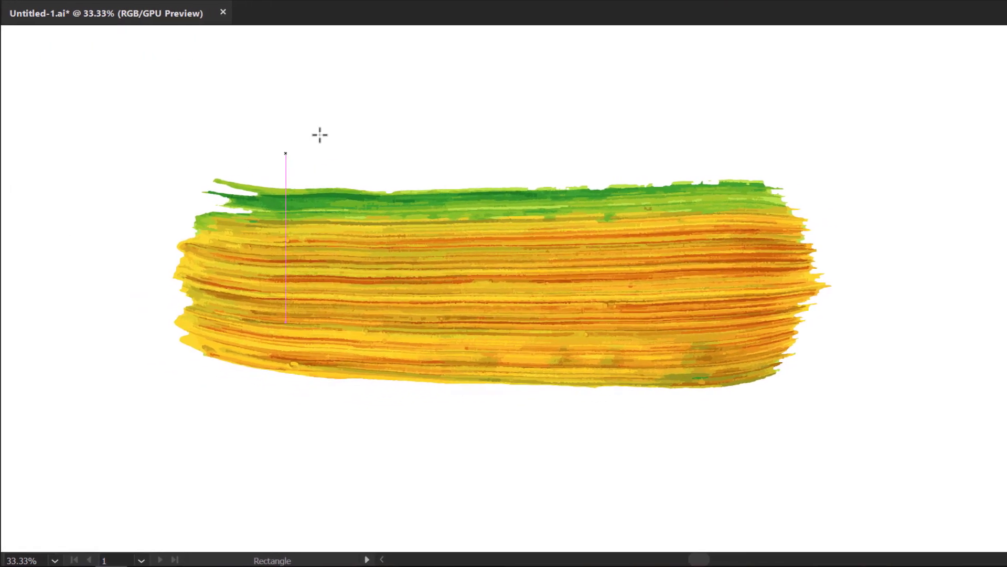
pyautogui.click(326, 125)
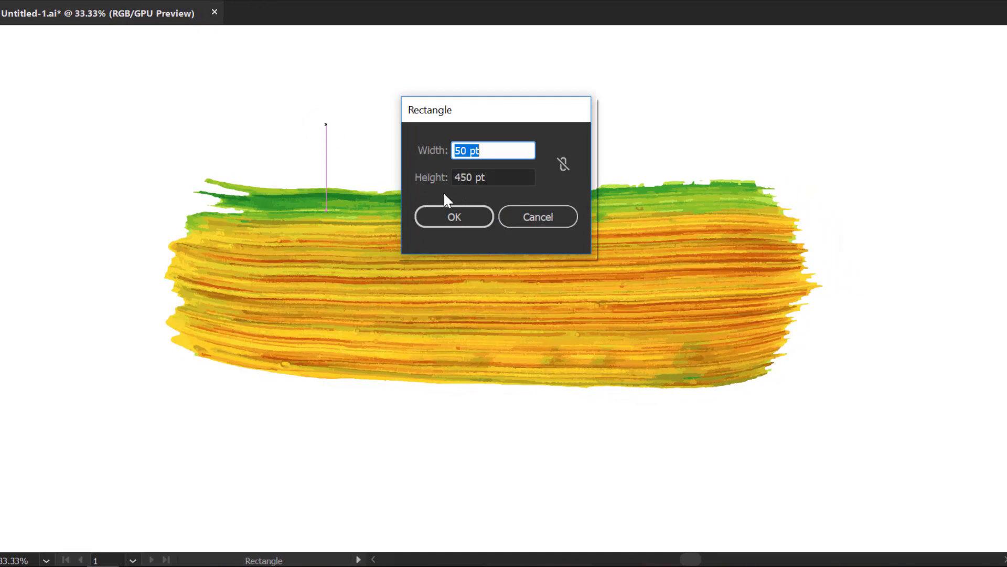
pyautogui.click(464, 220)
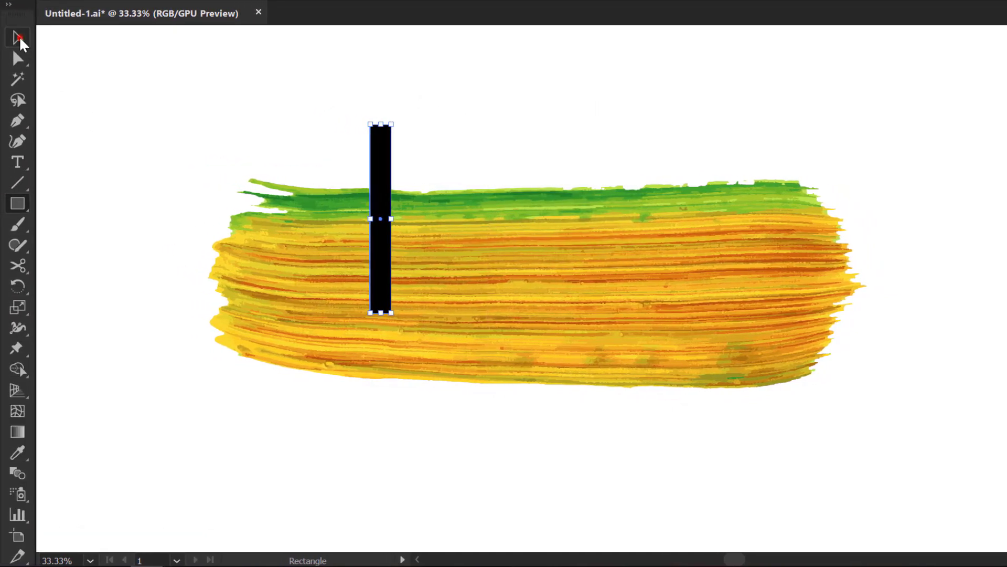
# Position the rectangle over the stroke's centre and crop both with Pathfinder Crop
pyautogui.click(18, 37)
pyautogui.moveTo(376, 164); pyautogui.dragTo(517, 228)
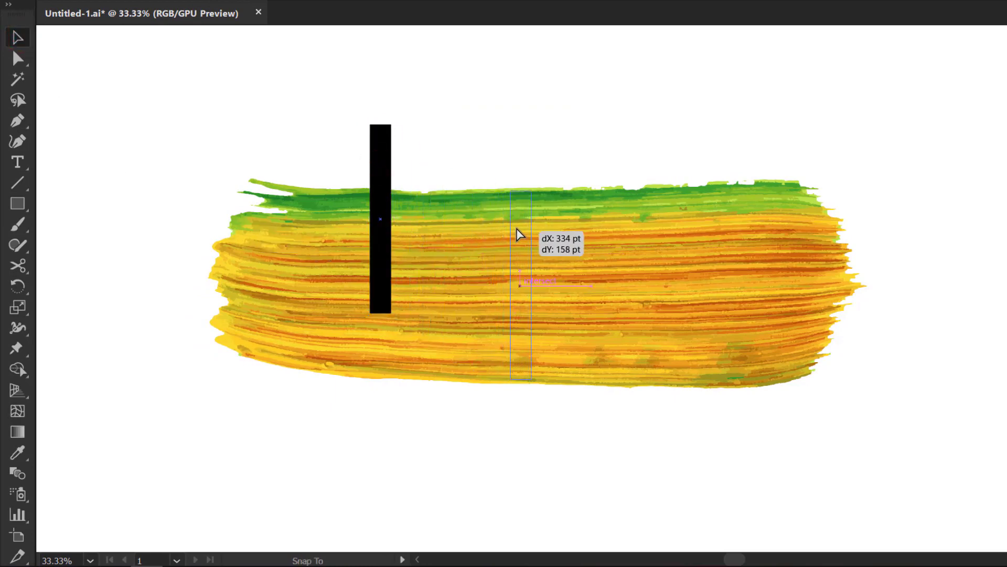
pyautogui.moveTo(520, 234); pyautogui.dragTo(521, 236)
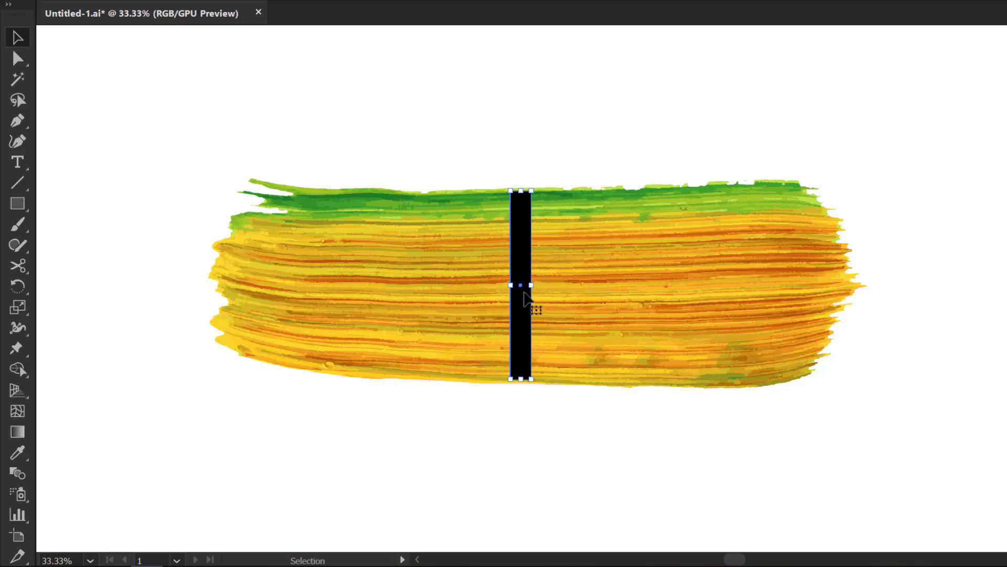
pyautogui.moveTo(434, 130); pyautogui.dragTo(637, 384)
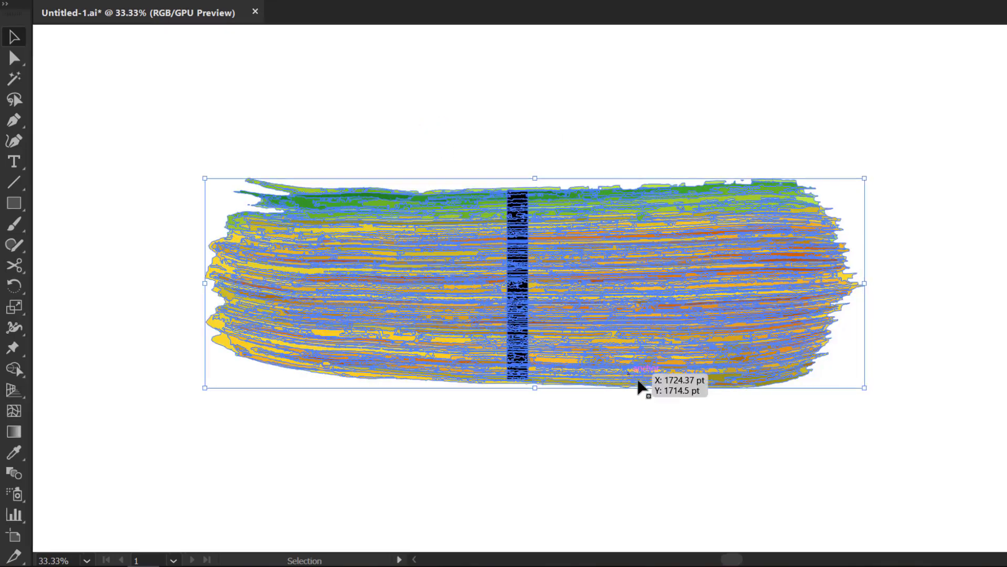
pyautogui.click(991, 432)
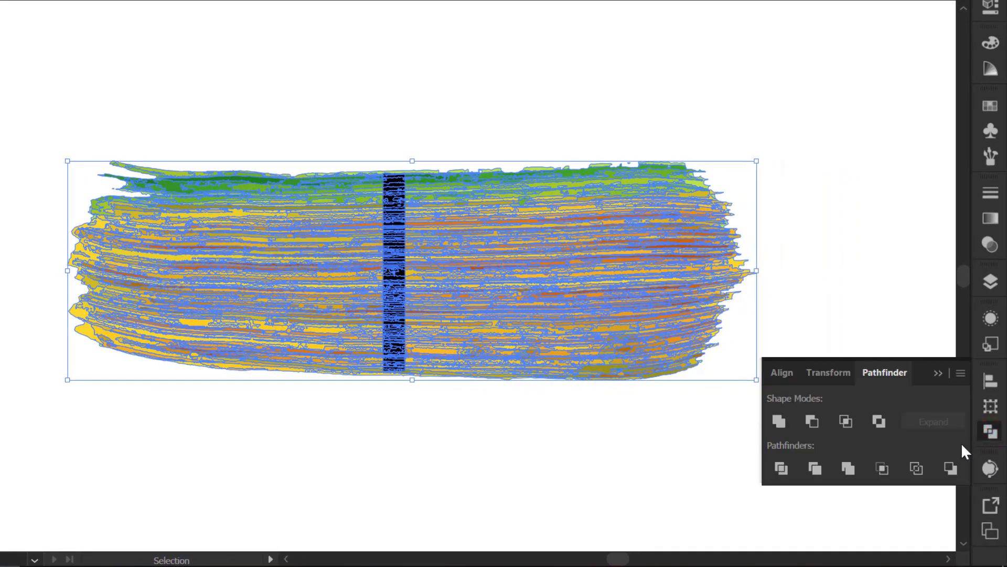
pyautogui.click(886, 478)
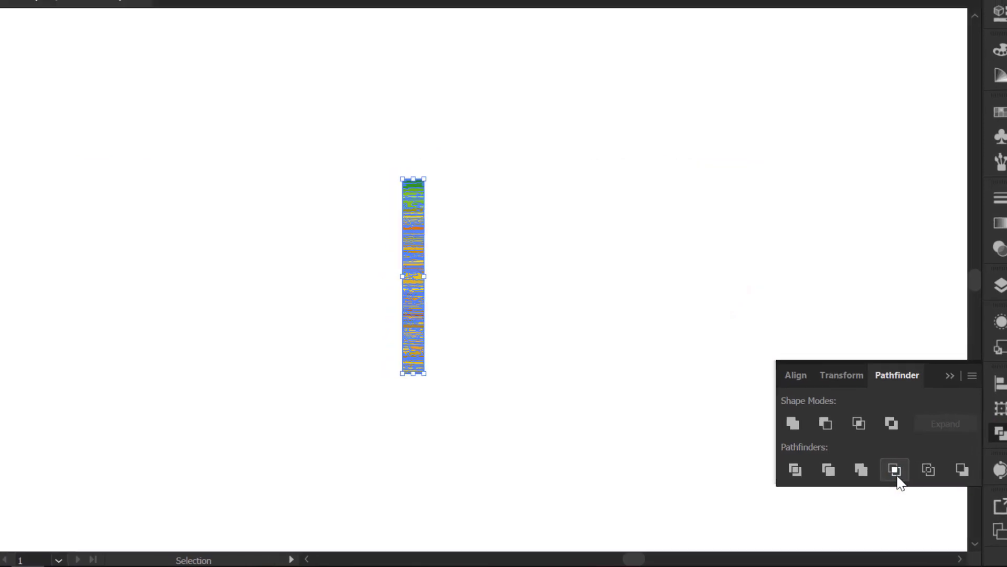
pyautogui.click(570, 330)
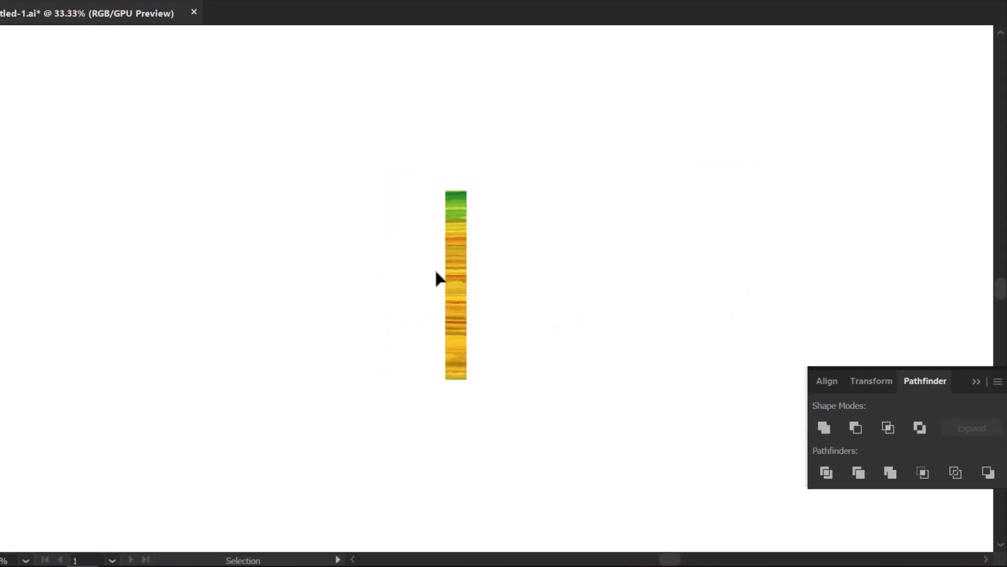
# Apply a Transform effect to the strip: 1 copy, 50 pt horizontal move, Reflect X
pyautogui.moveTo(414, 175); pyautogui.dragTo(478, 262)
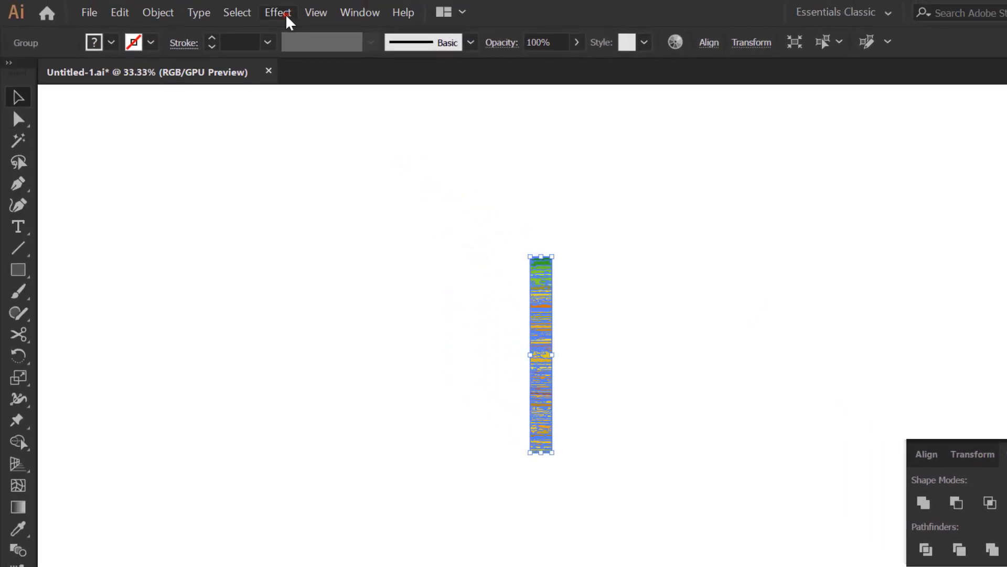
pyautogui.click(268, 5)
pyautogui.moveTo(330, 172)
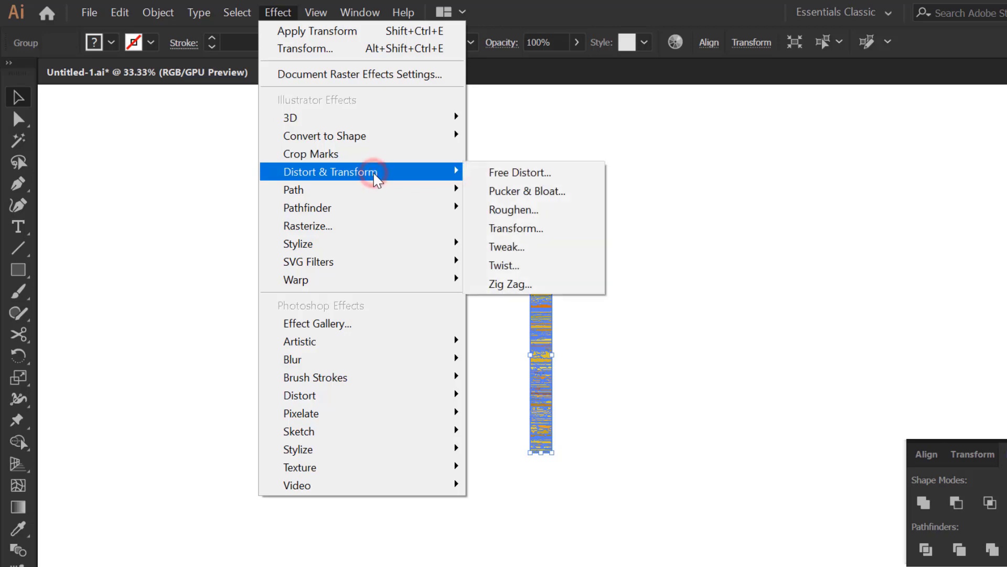
pyautogui.click(534, 233)
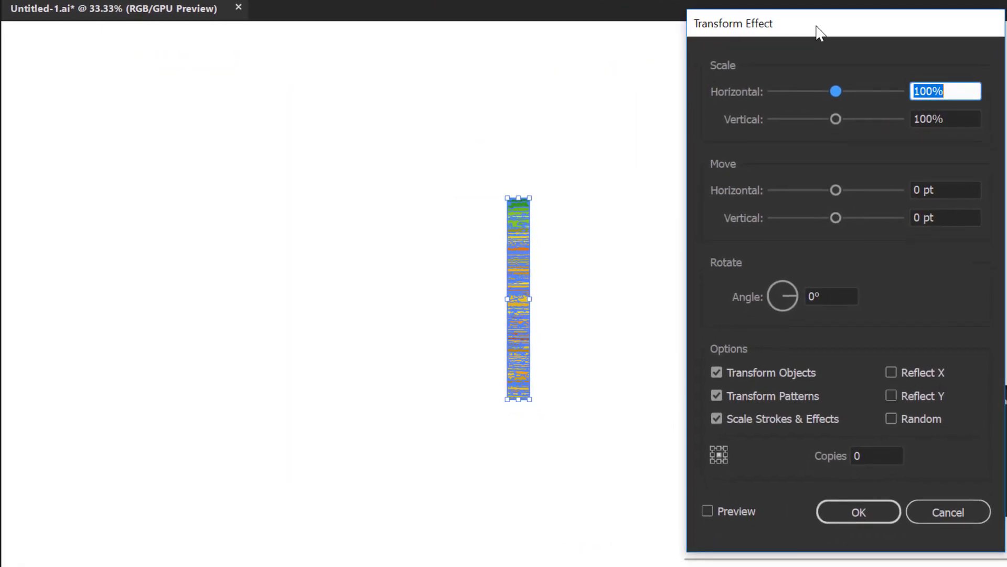
pyautogui.click(731, 509)
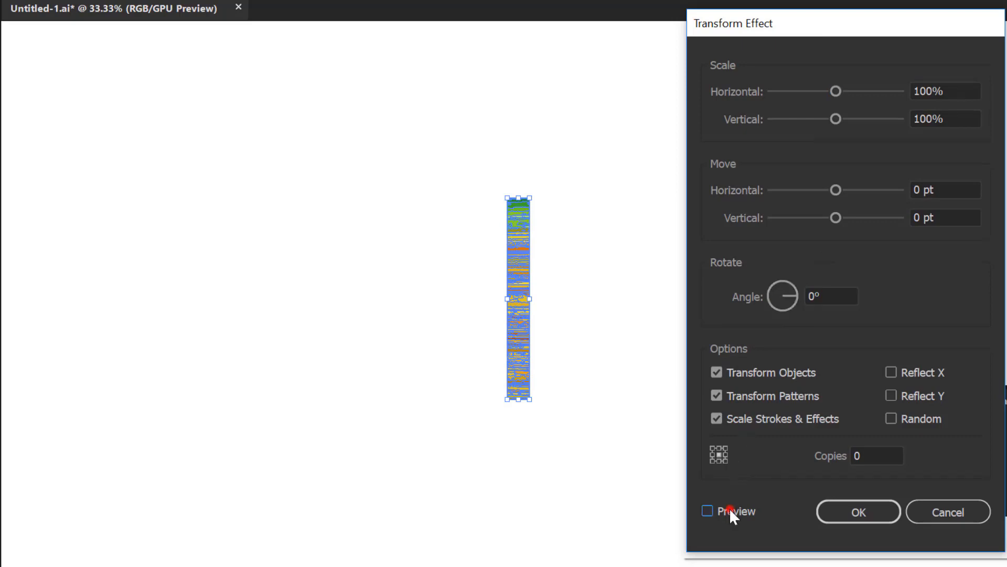
pyautogui.click(871, 457)
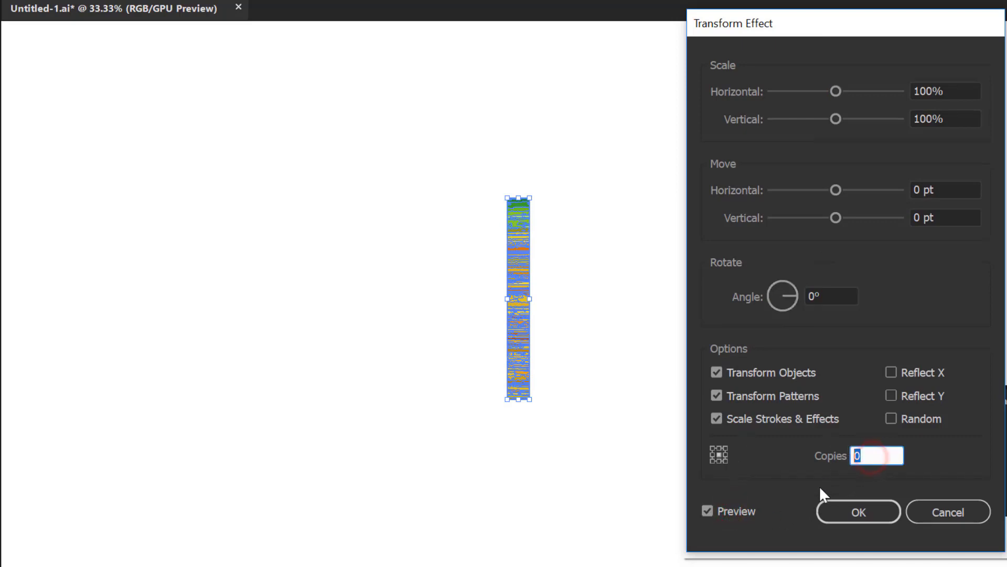
pyautogui.write('1')
pyautogui.click(943, 189)
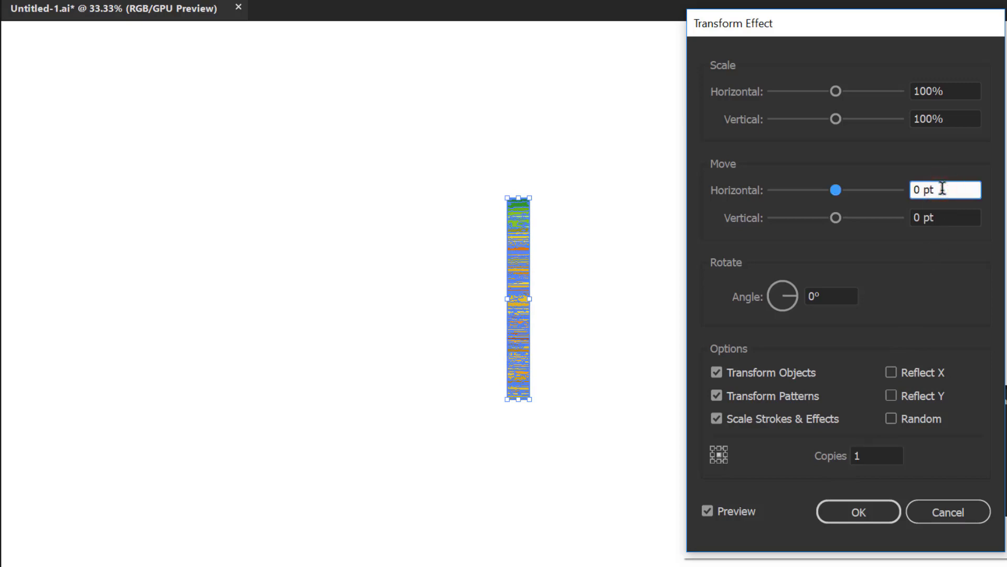
pyautogui.write('5')
pyautogui.click(935, 371)
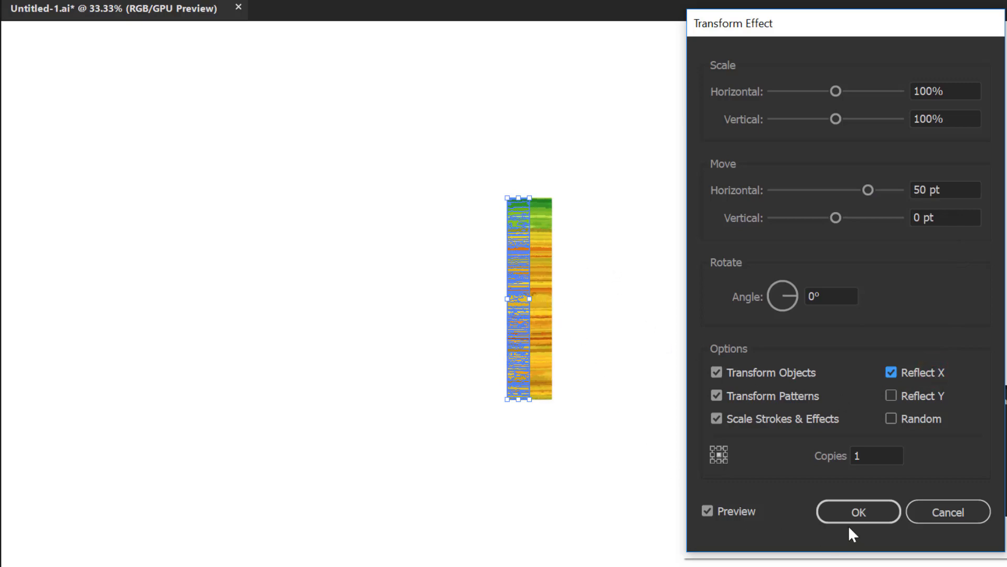
pyautogui.click(859, 514)
pyautogui.click(623, 374)
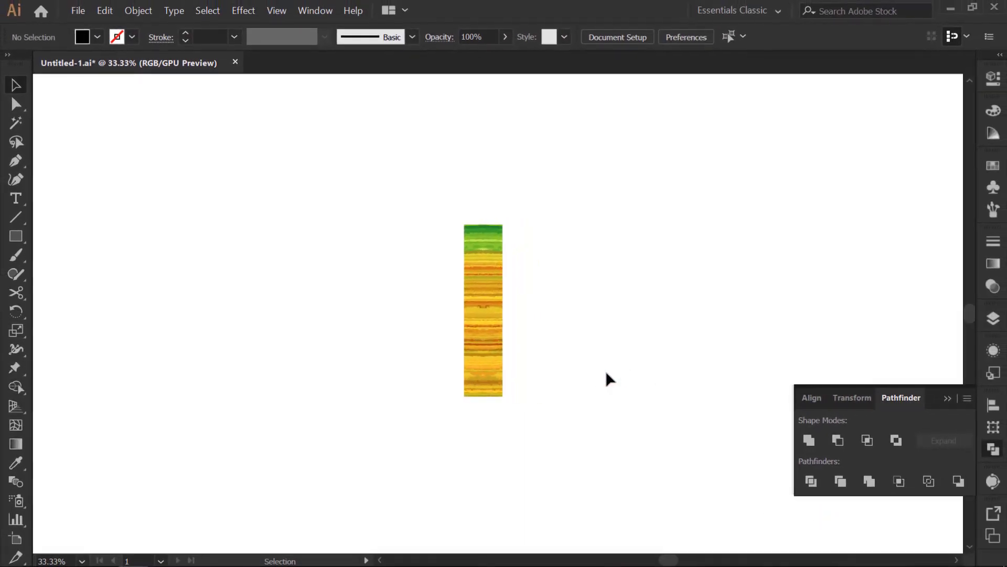
# Scale the mirrored paint strip down to a much smaller height, with proportions linked
pyautogui.click(478, 291)
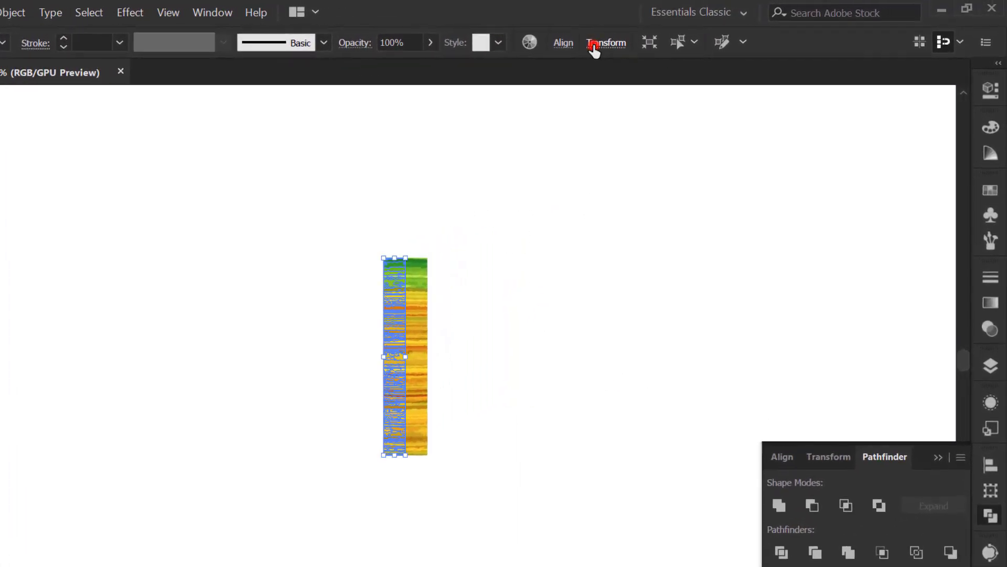
pyautogui.click(623, 41)
pyautogui.click(556, 94)
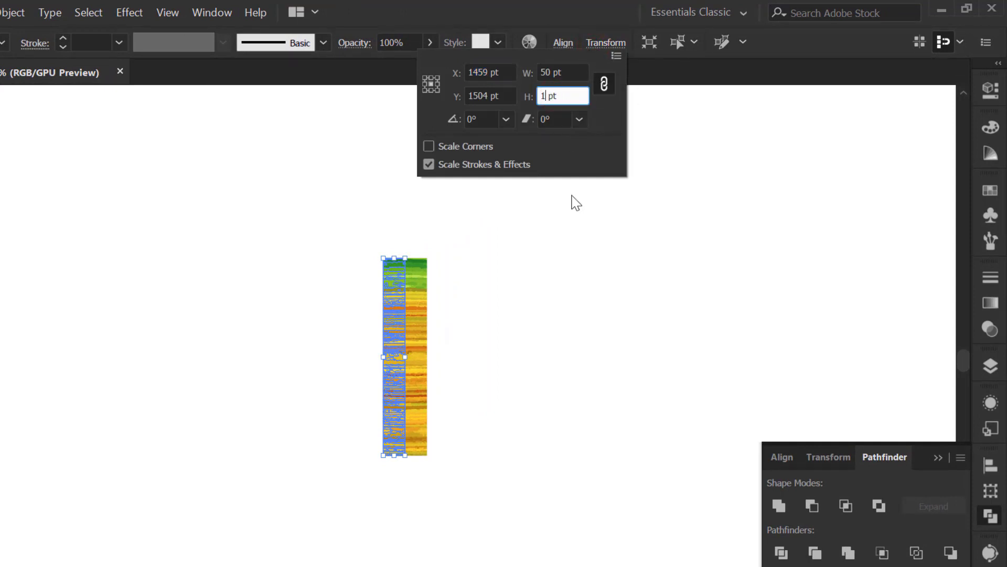
pyautogui.press('Return')
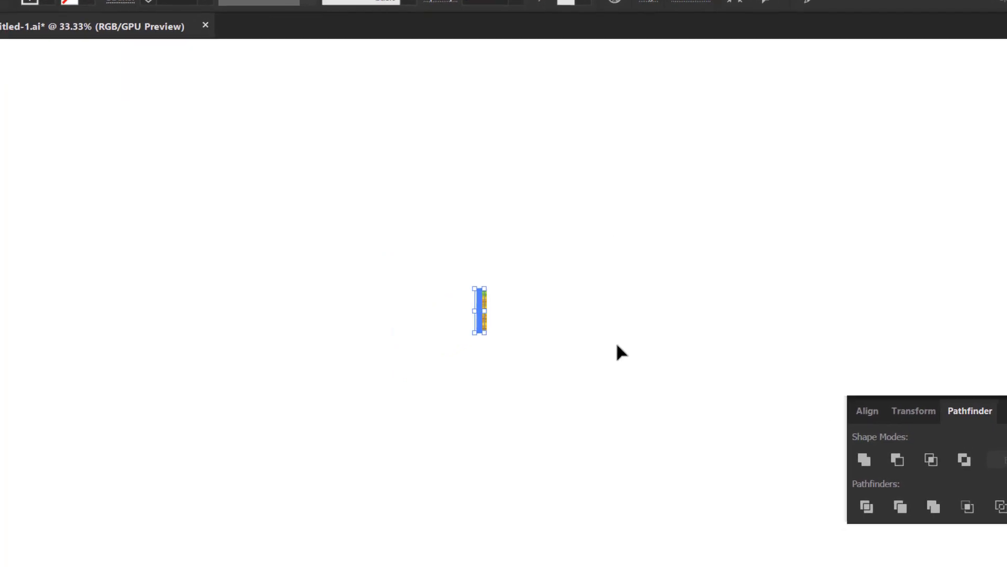
pyautogui.click(645, 336)
pyautogui.keyDown('alt'); pyautogui.scroll(1, 506, 312); pyautogui.keyUp('alt')
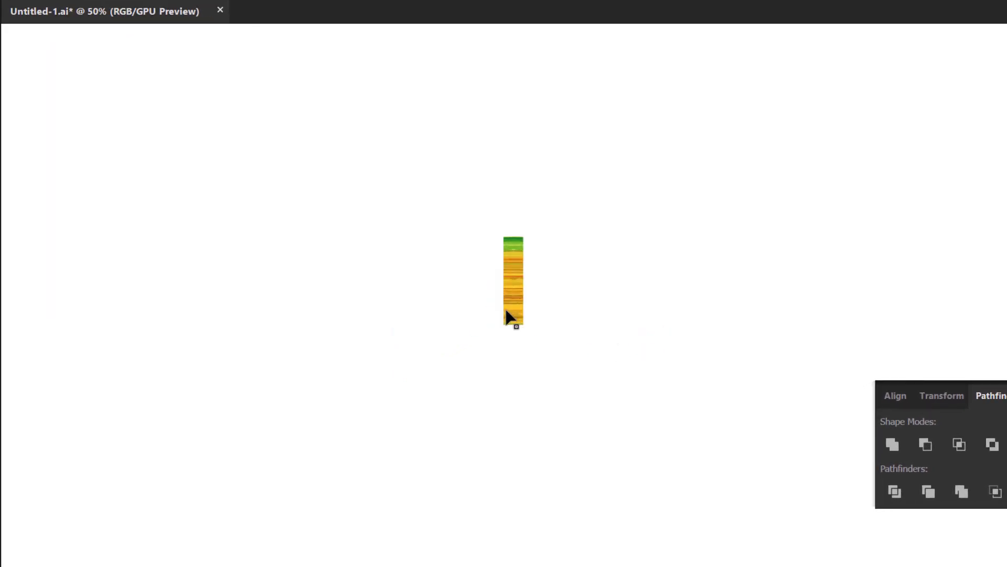
pyautogui.keyDown('alt'); pyautogui.scroll(2, 506, 313); pyautogui.keyUp('alt')
pyautogui.moveTo(545, 261); pyautogui.dragTo(530, 304)
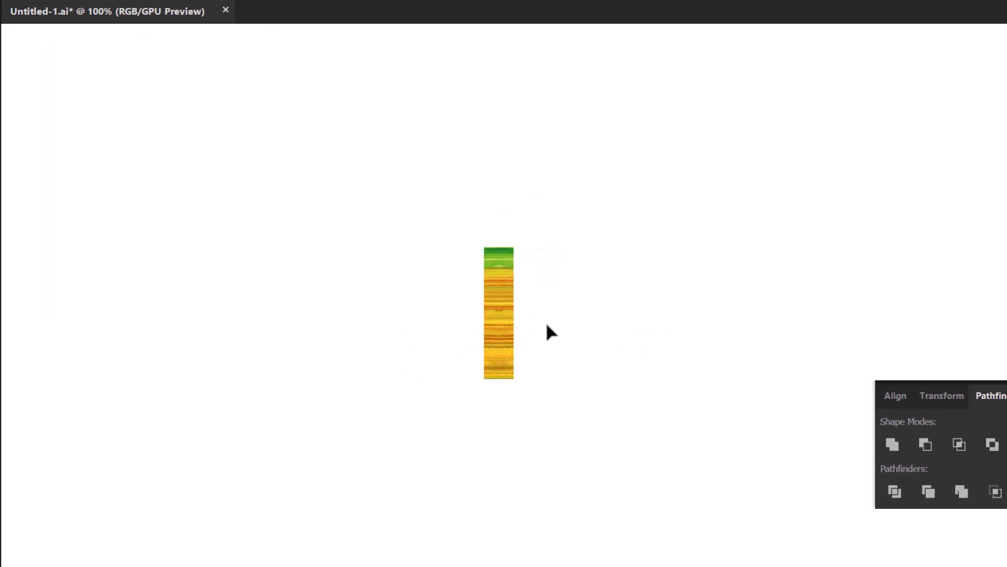
pyautogui.moveTo(475, 345); pyautogui.dragTo(497, 314)
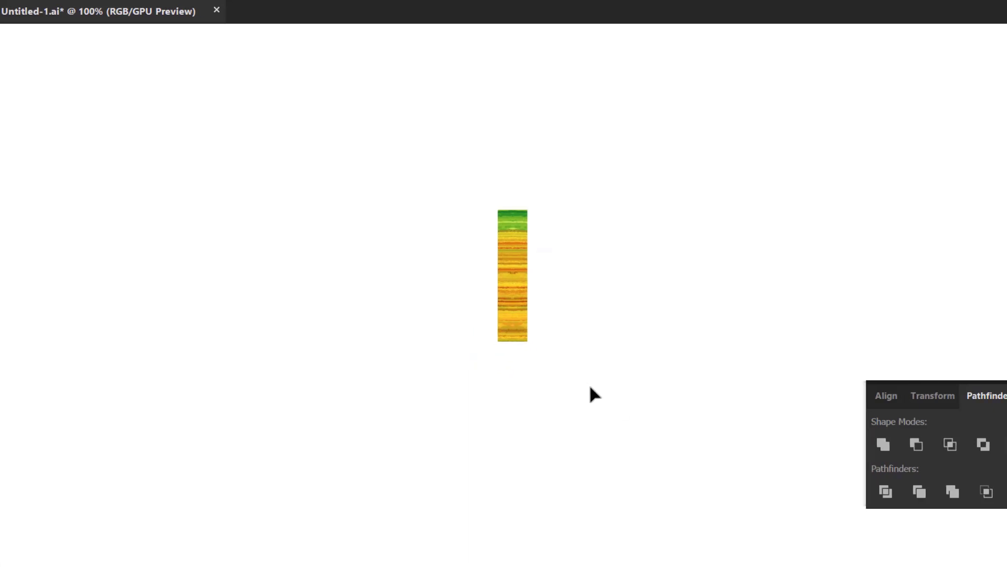
pyautogui.click(933, 394)
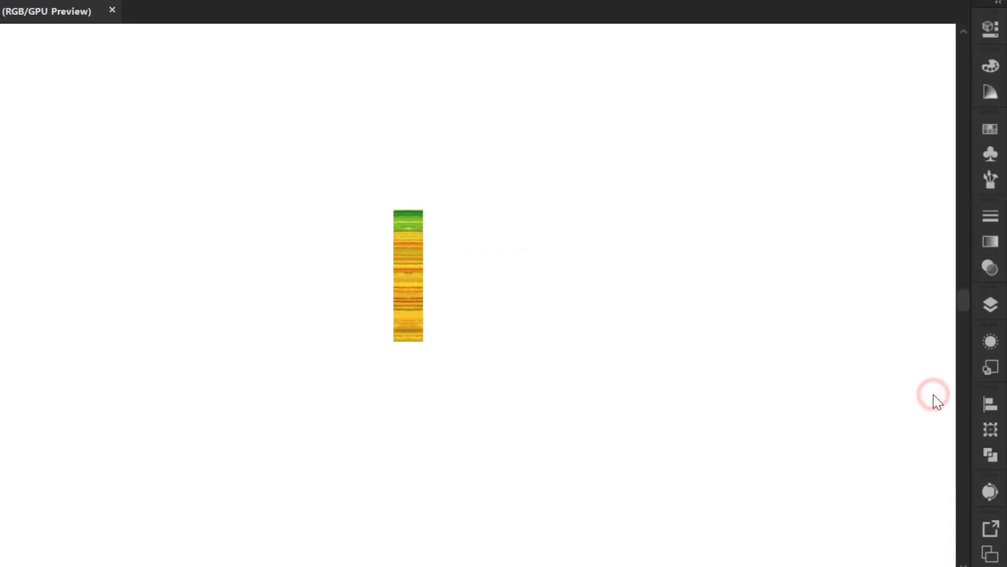
# Save the striped strip as a new art brush, Art Brush 2, with left-to-right direction
pyautogui.click(992, 182)
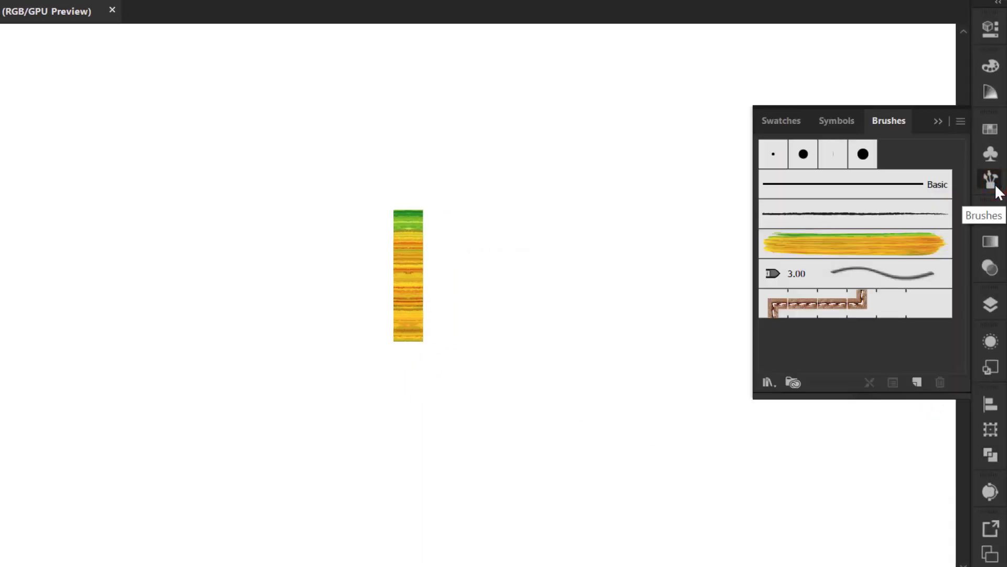
pyautogui.moveTo(439, 241); pyautogui.dragTo(390, 321)
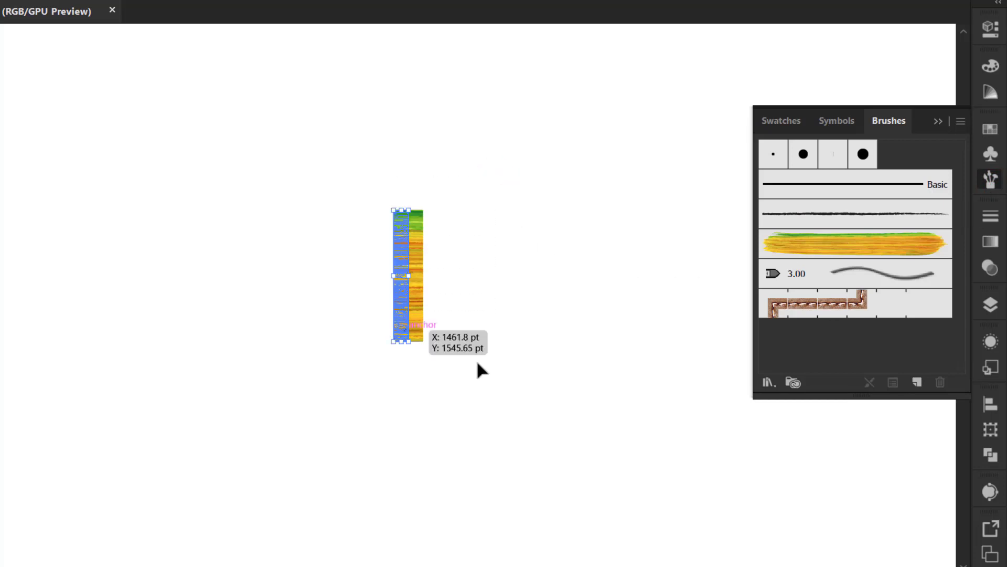
pyautogui.click(919, 383)
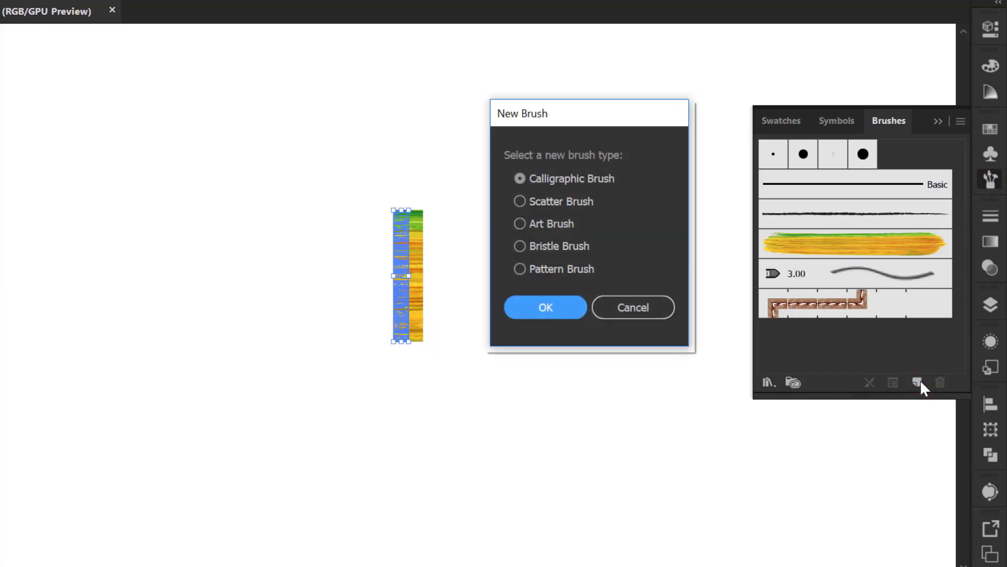
pyautogui.click(542, 225)
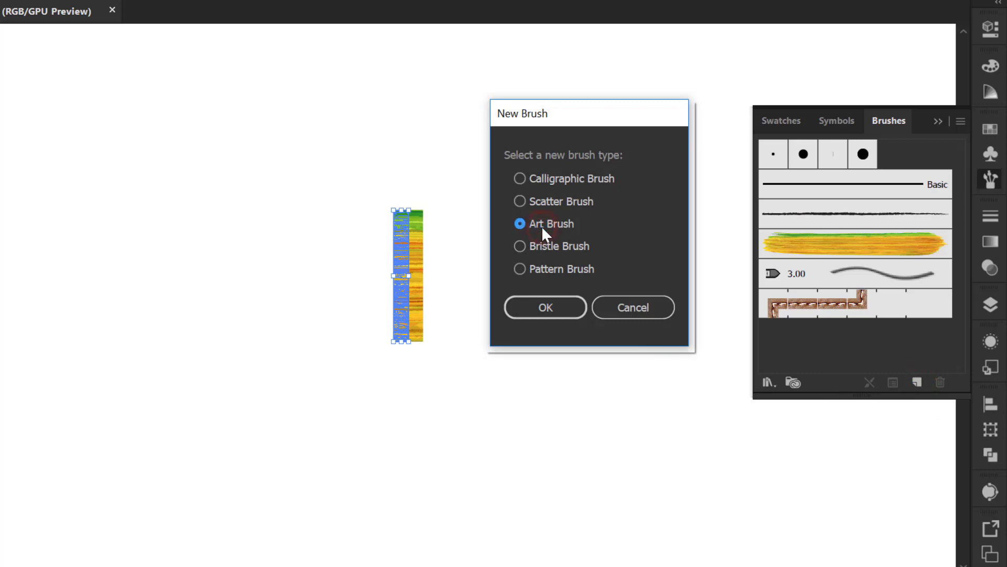
pyautogui.click(552, 310)
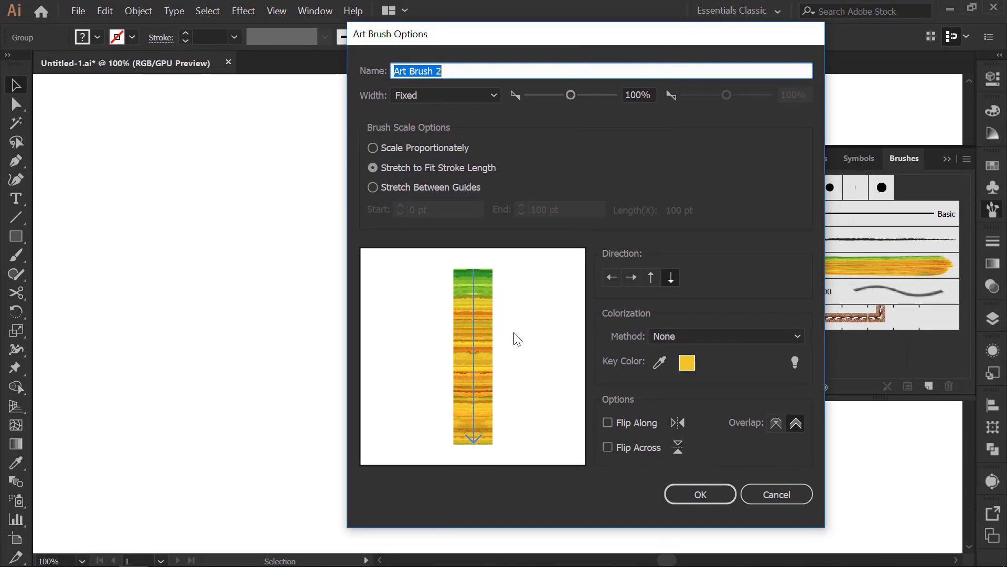
pyautogui.click(632, 278)
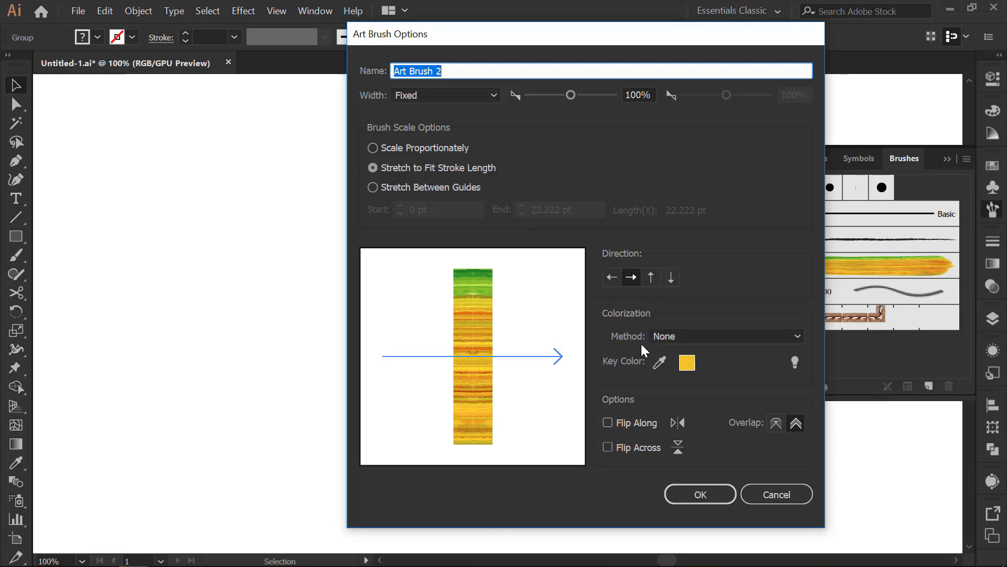
pyautogui.click(699, 494)
# Zoom out to the whole artboard and delete the striped strip from its centre
pyautogui.click(666, 452)
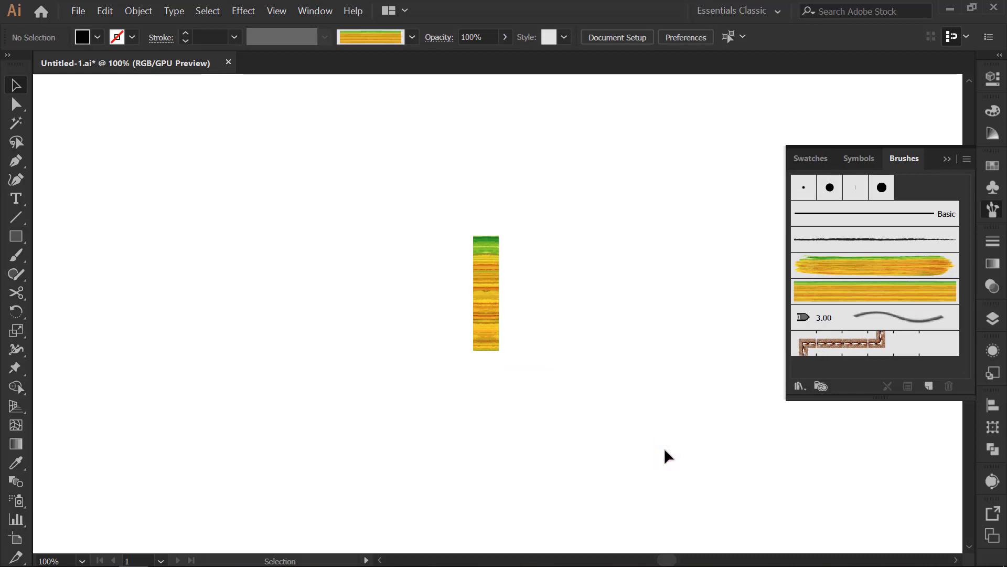
pyautogui.hotkey('ctrl', '0')
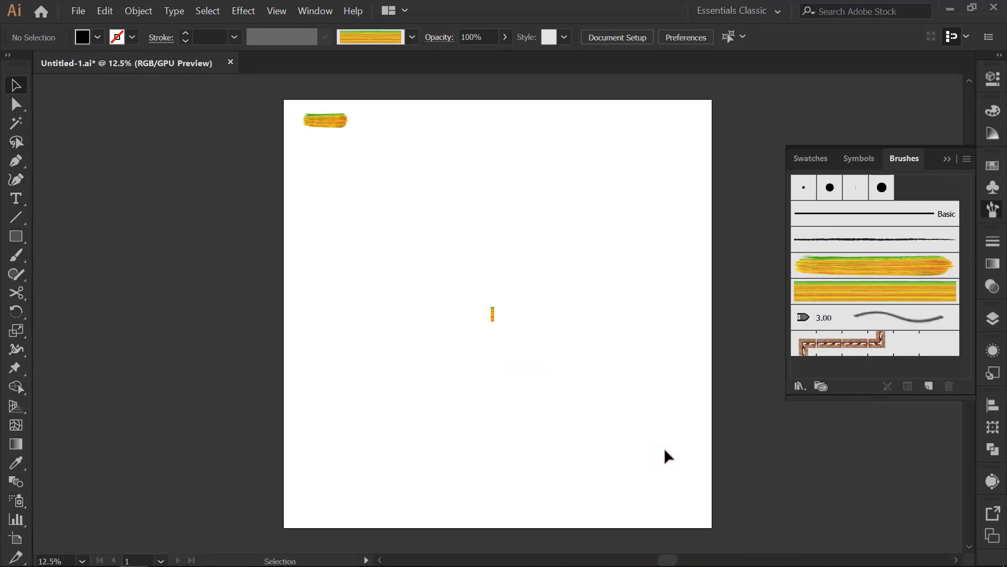
pyautogui.moveTo(540, 274); pyautogui.dragTo(462, 372)
pyautogui.press('Delete')
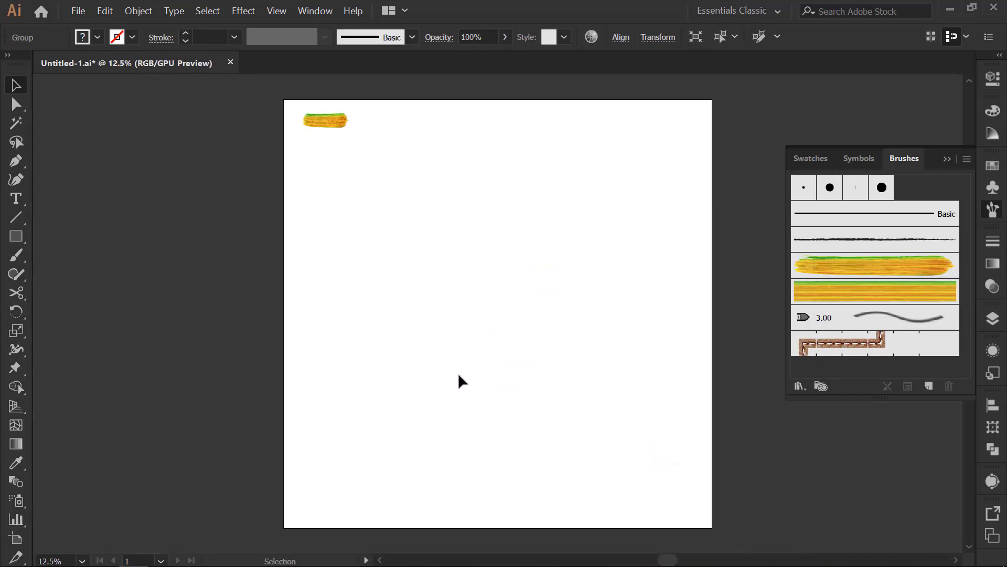
# Paint a test wave with Art Brush 2, raise its stroke to 3 pt, then delete it
pyautogui.click(16, 255)
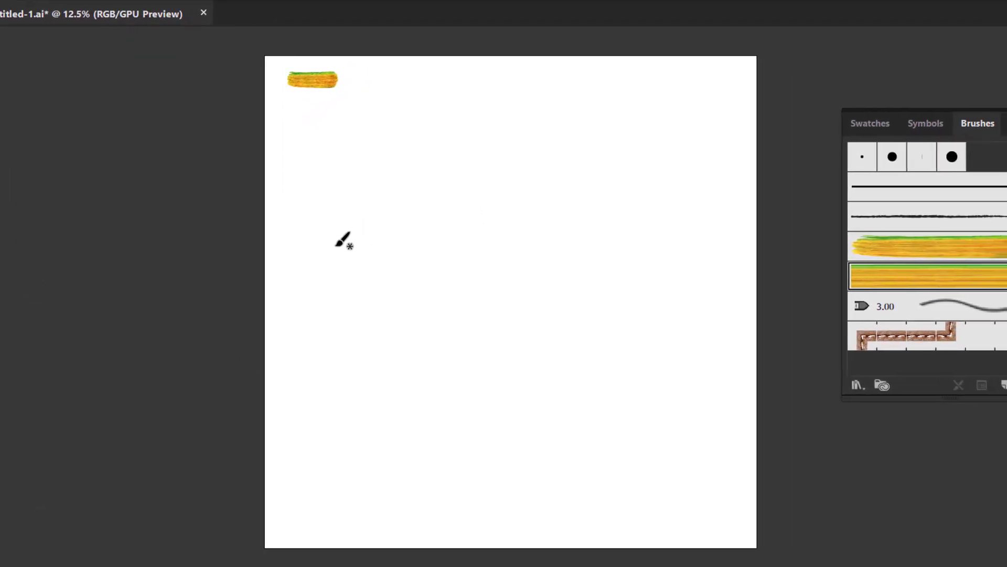
pyautogui.moveTo(349, 242); pyautogui.dragTo(490, 255)
pyautogui.press('v')
pyautogui.moveTo(414, 205); pyautogui.dragTo(477, 323)
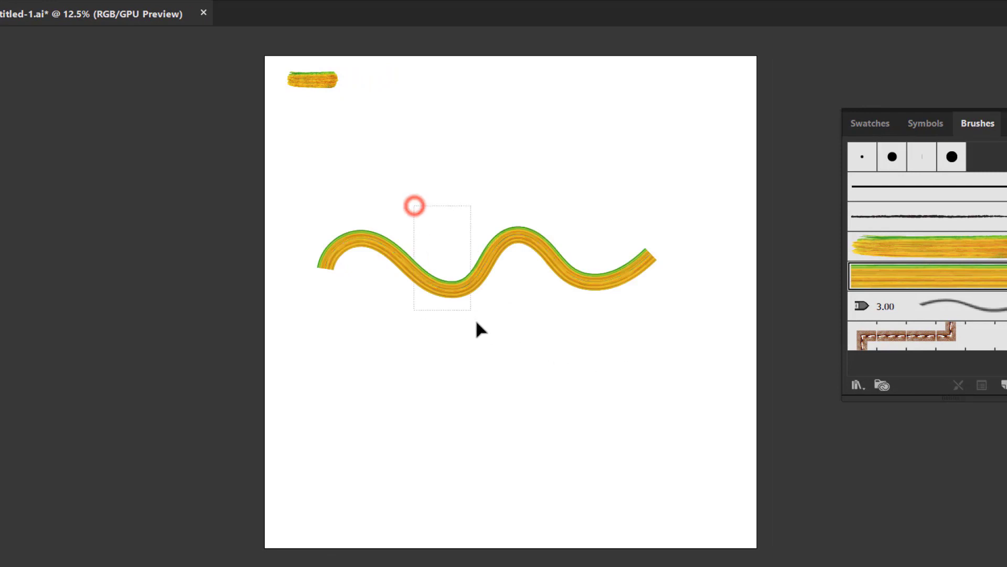
pyautogui.click(152, 39)
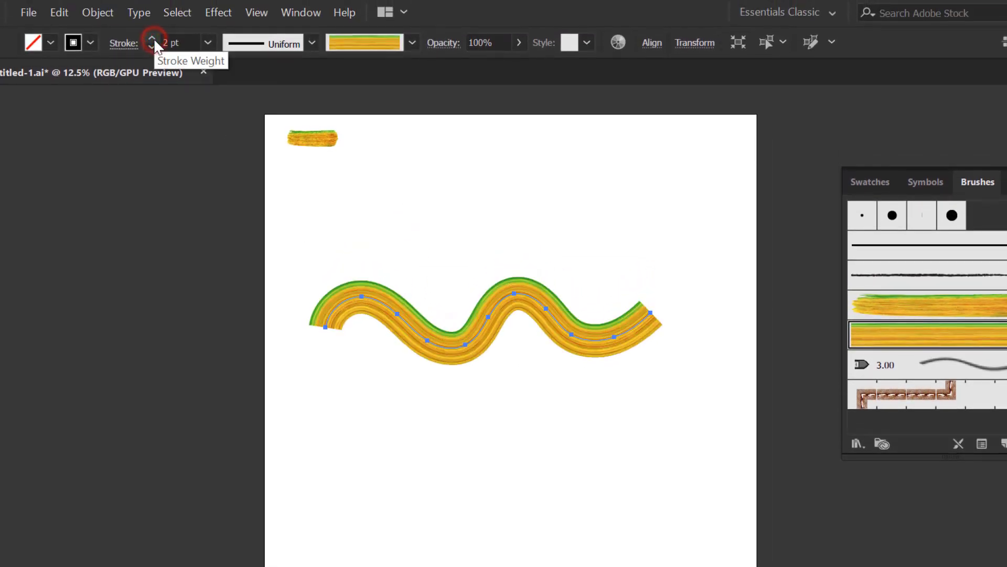
pyautogui.click(152, 38)
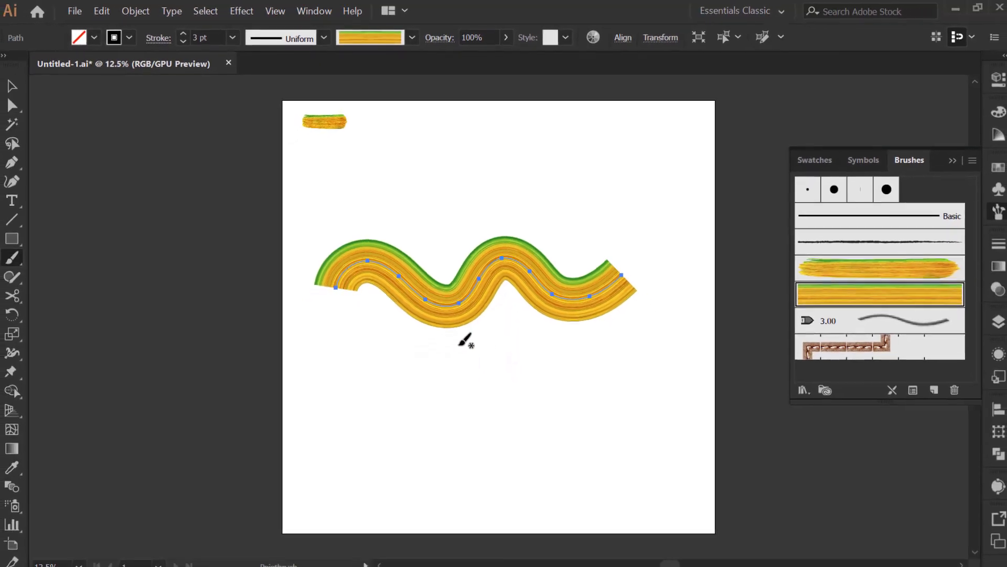
pyautogui.click(16, 85)
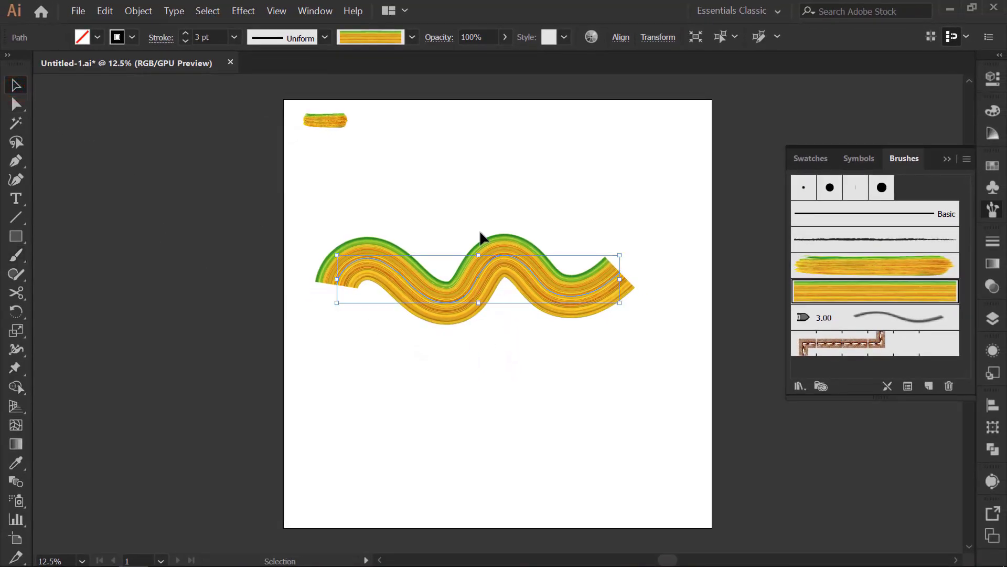
pyautogui.click(461, 202)
pyautogui.moveTo(432, 189); pyautogui.dragTo(511, 341)
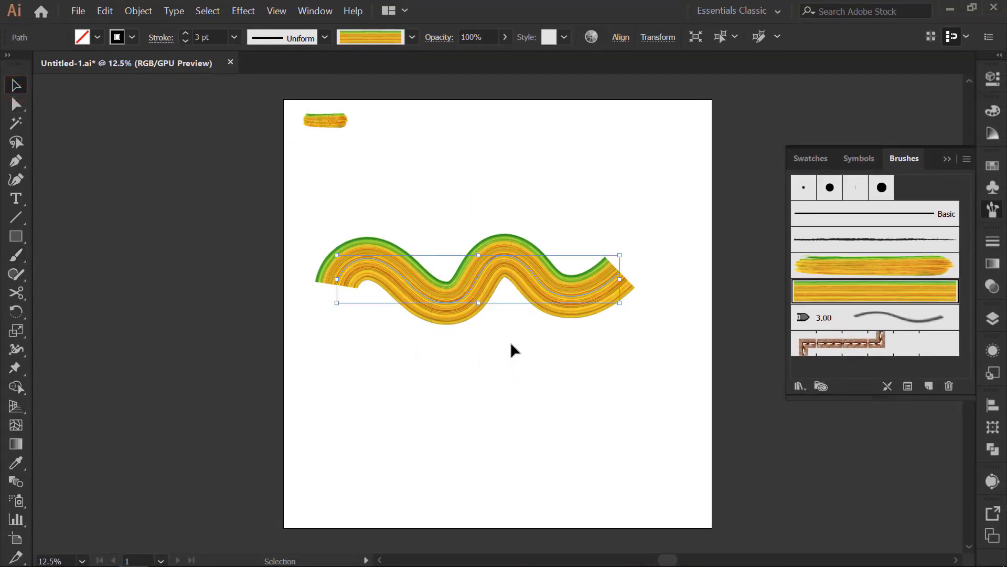
pyautogui.press('Delete')
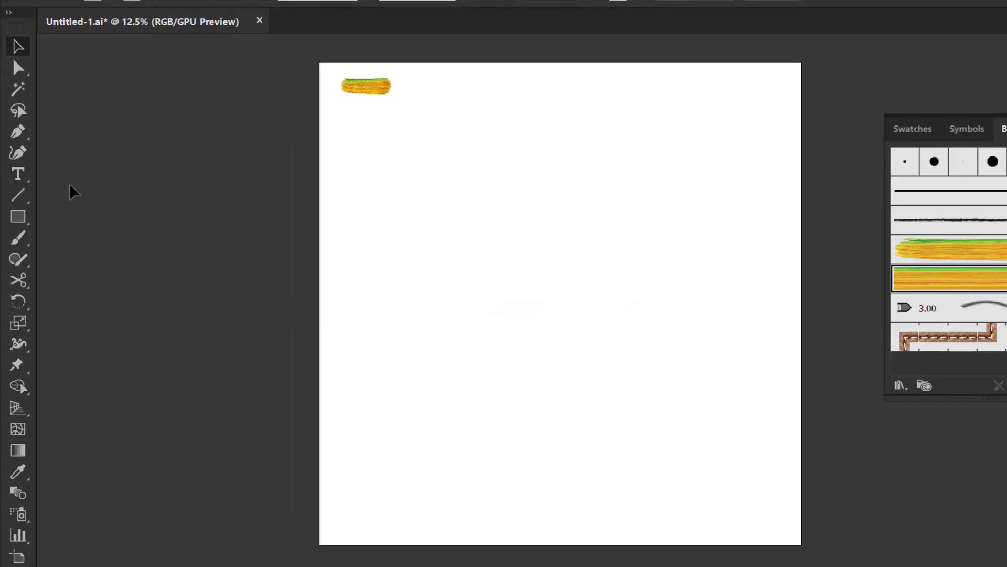
pyautogui.click(18, 126)
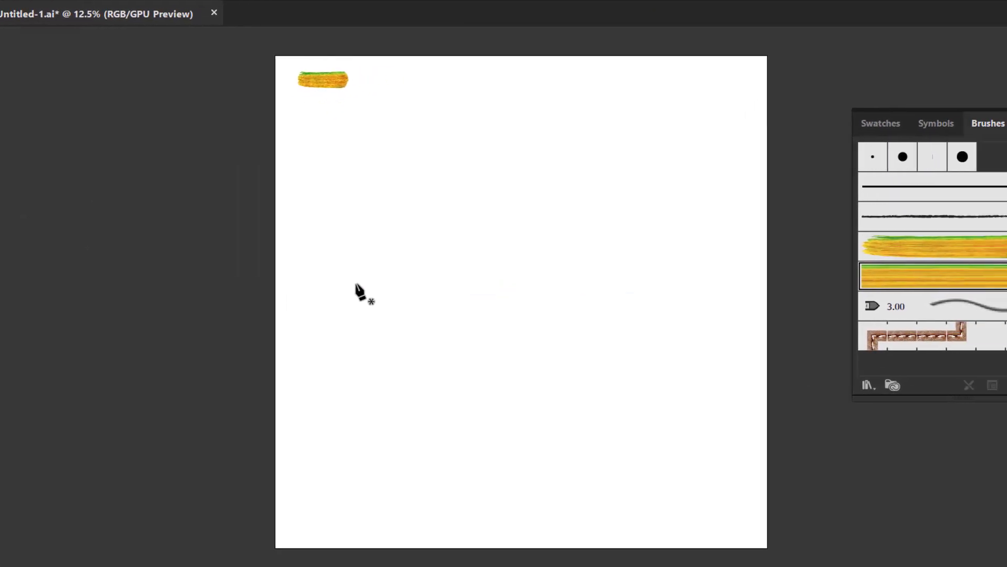
pyautogui.moveTo(346, 293); pyautogui.dragTo(346, 221)
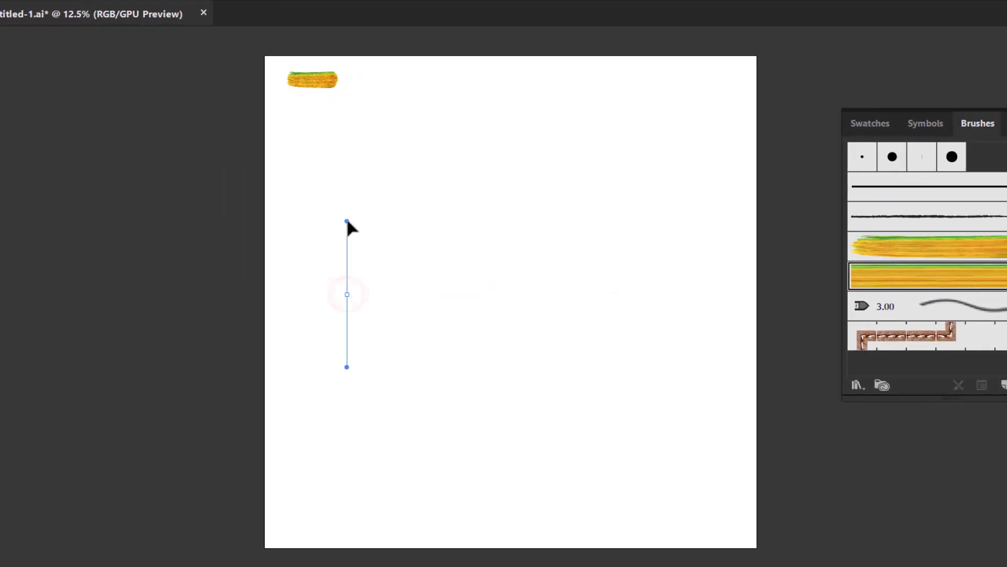
pyautogui.moveTo(628, 302); pyautogui.dragTo(628, 231)
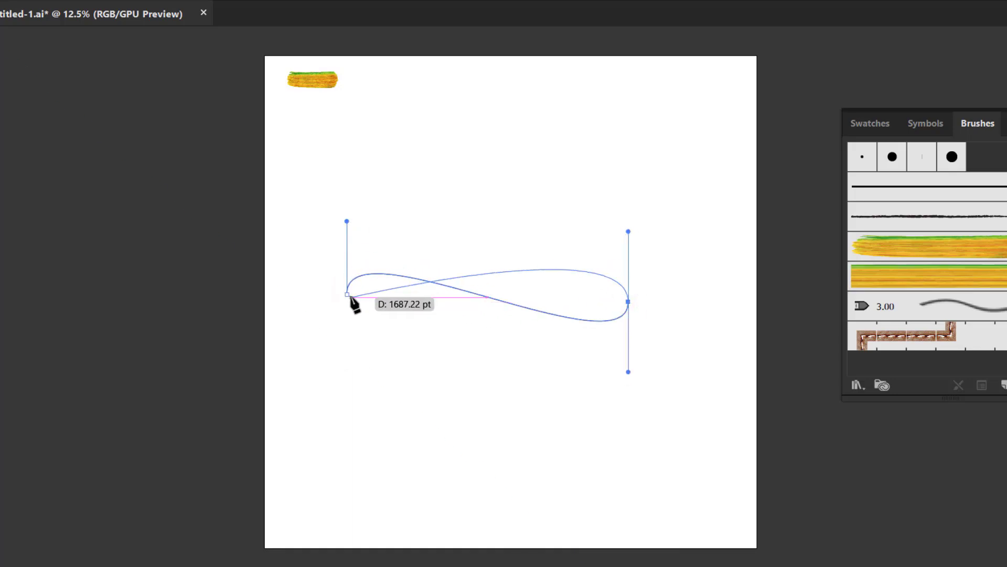
pyautogui.moveTo(346, 294); pyautogui.dragTo(351, 218)
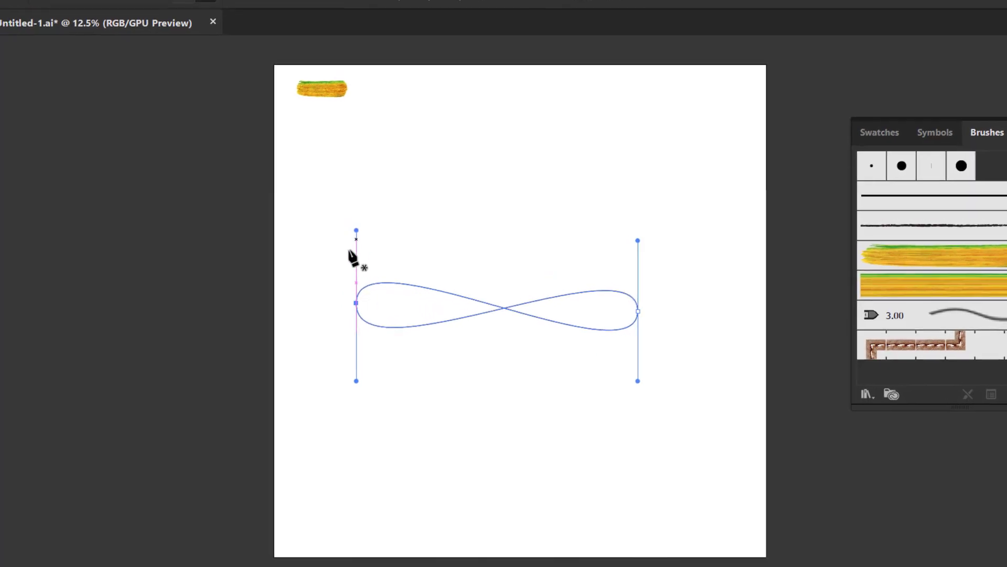
pyautogui.click(19, 99)
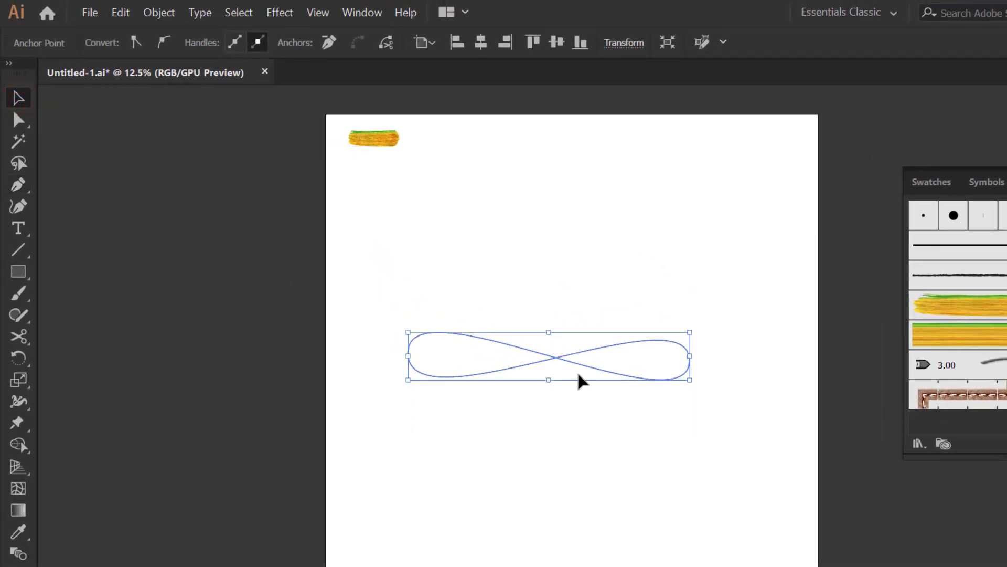
pyautogui.moveTo(579, 375); pyautogui.dragTo(602, 347)
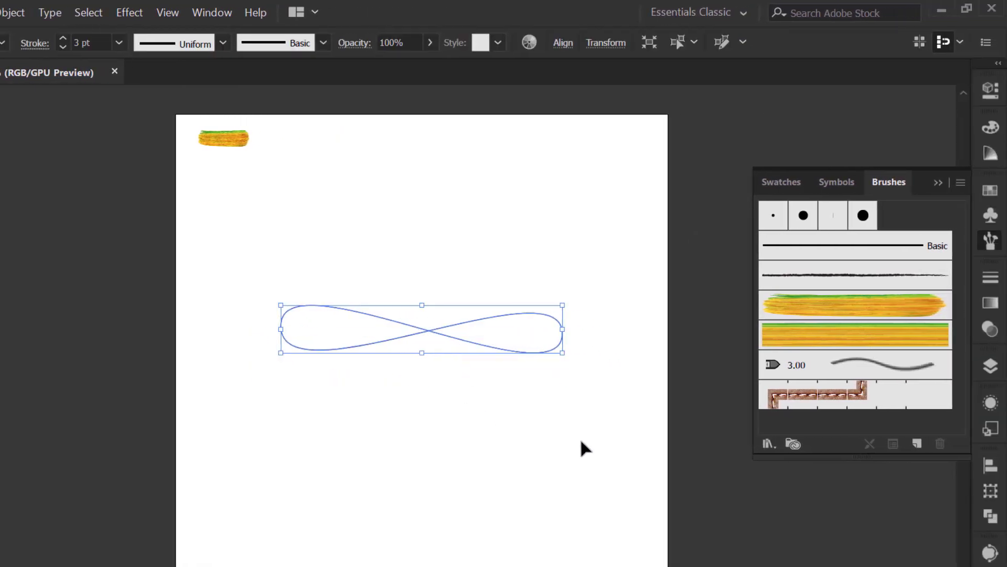
pyautogui.click(844, 344)
pyautogui.click(515, 477)
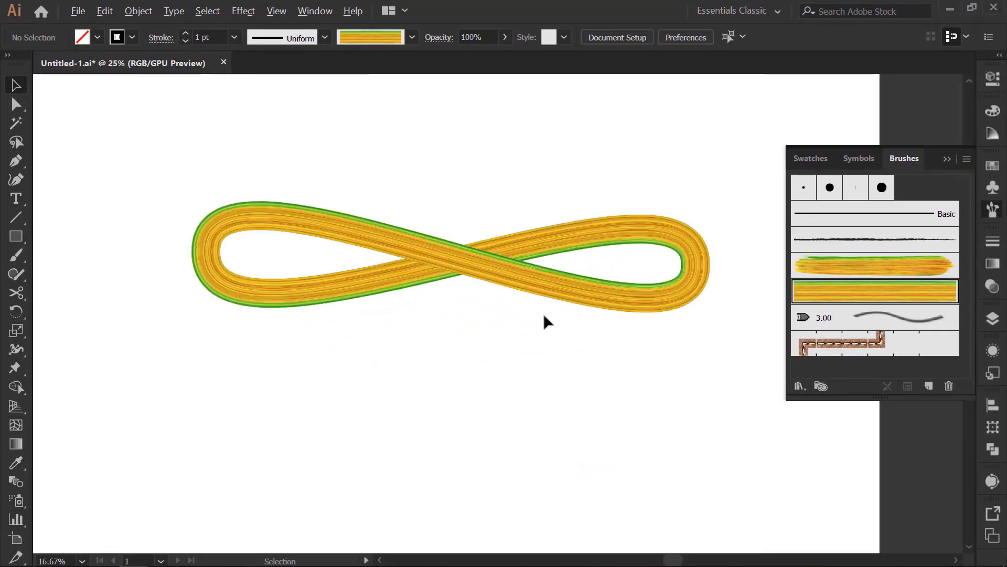
pyautogui.hotkey('ctrl', '+')
pyautogui.hotkey('ctrl', '+')
pyautogui.hotkey('ctrl', '+')
pyautogui.moveTo(535, 316); pyautogui.dragTo(574, 366)
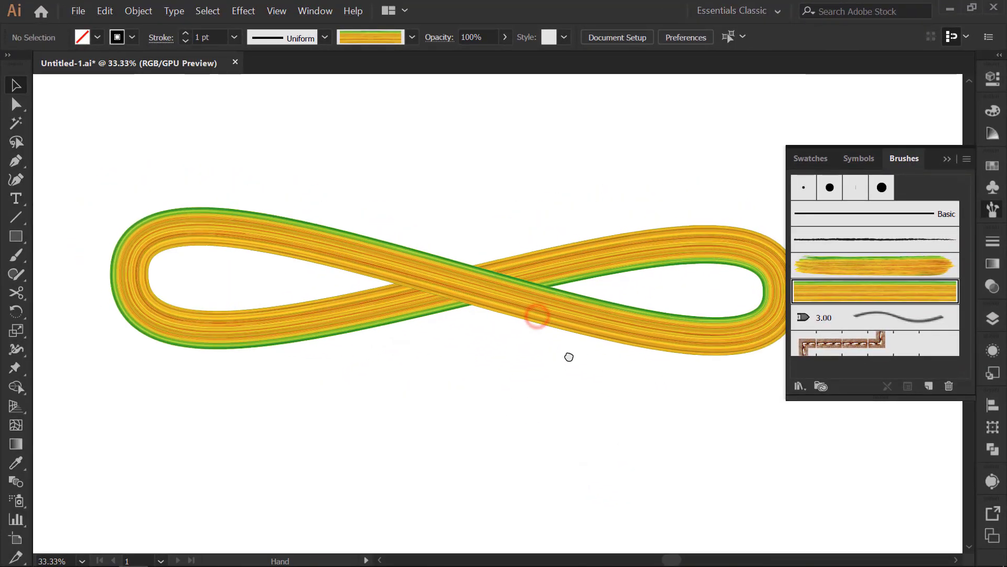
pyautogui.click(948, 159)
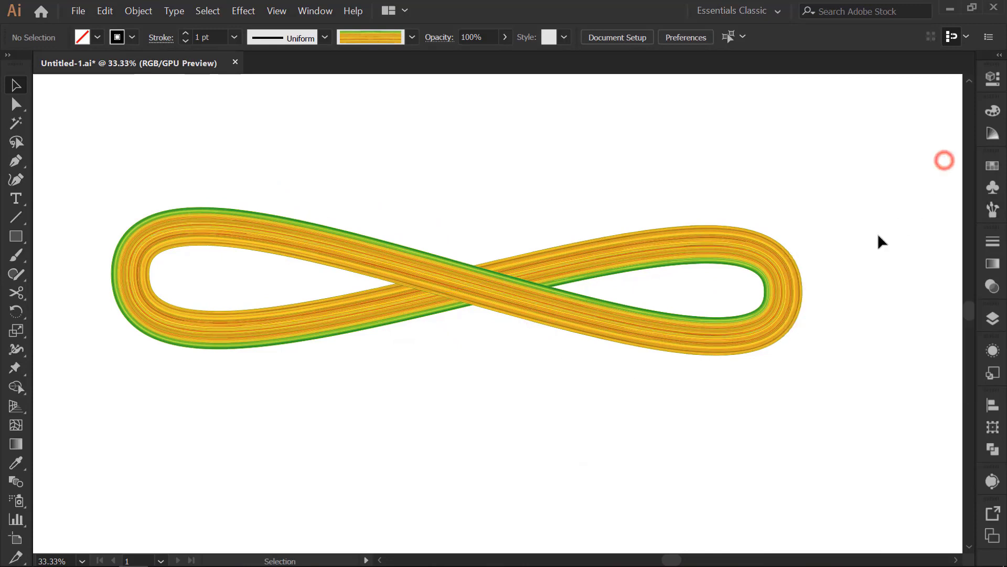
pyautogui.moveTo(637, 281); pyautogui.dragTo(678, 288)
pyautogui.moveTo(480, 217); pyautogui.dragTo(533, 387)
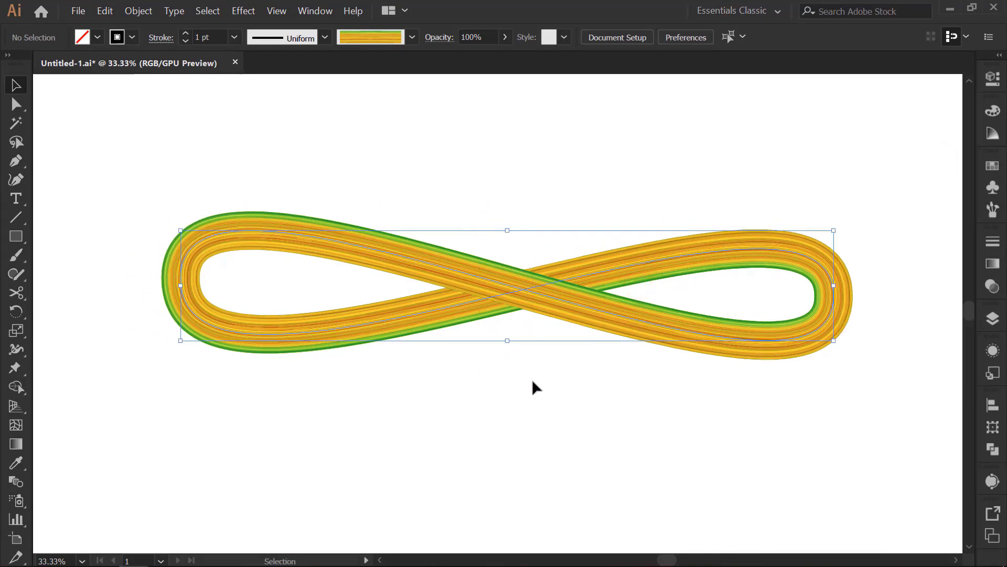
pyautogui.click(186, 33)
pyautogui.click(389, 479)
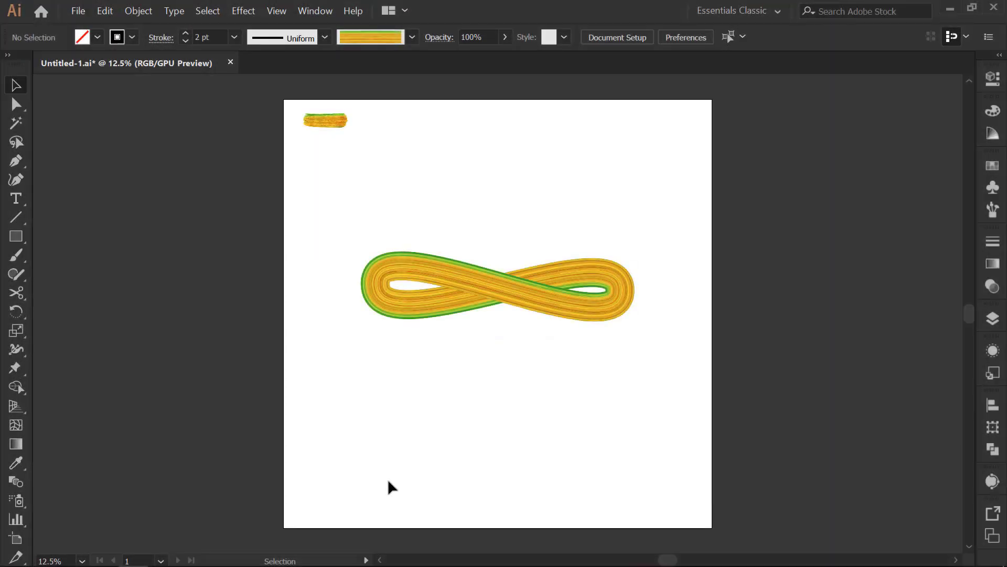
pyautogui.moveTo(476, 231); pyautogui.dragTo(519, 362)
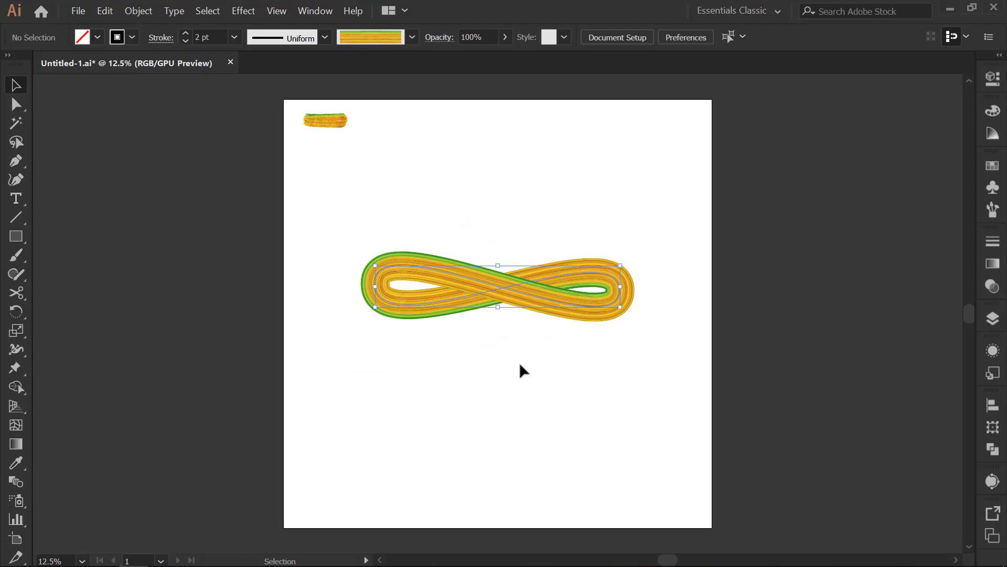
pyautogui.press('Delete')
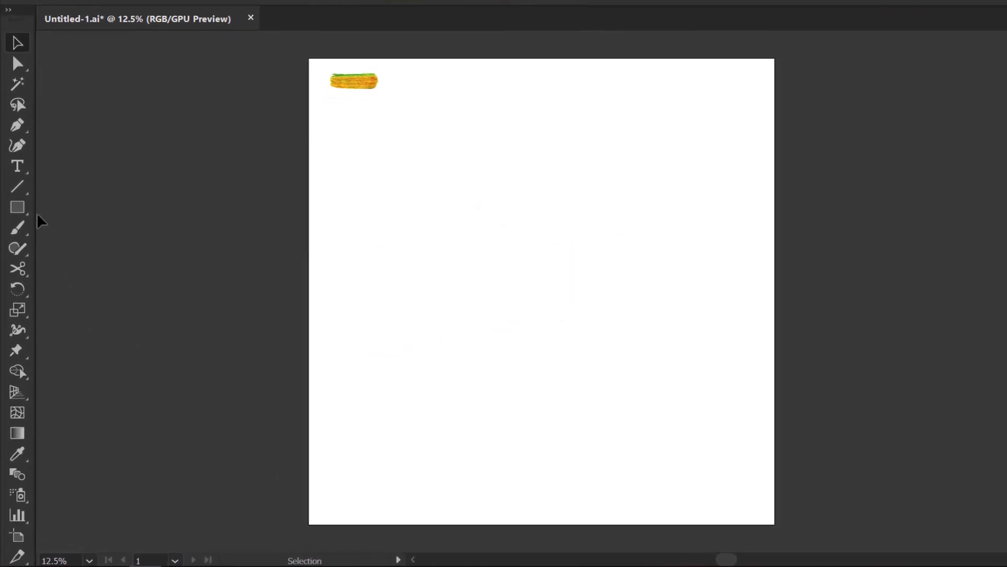
# Draw a 500 × 500 pt square with the Rectangle tool
pyautogui.click(20, 239)
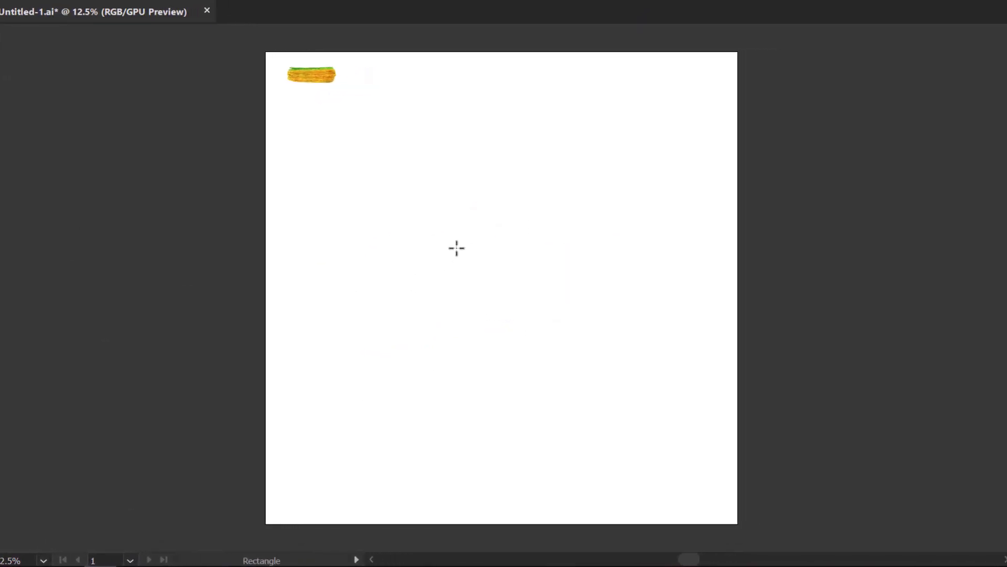
pyautogui.click(503, 248)
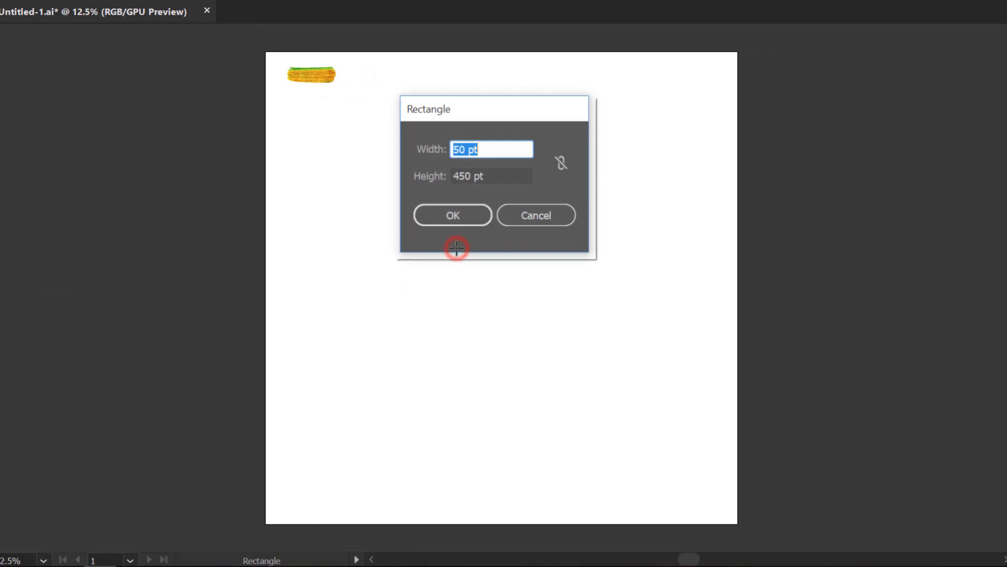
pyautogui.click(473, 175)
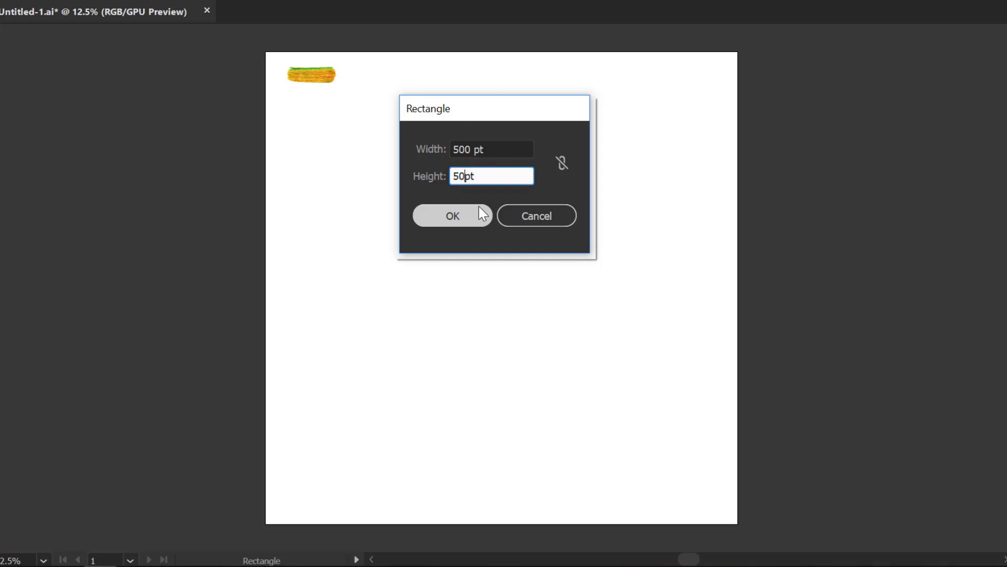
pyautogui.write('500')
pyautogui.click(440, 218)
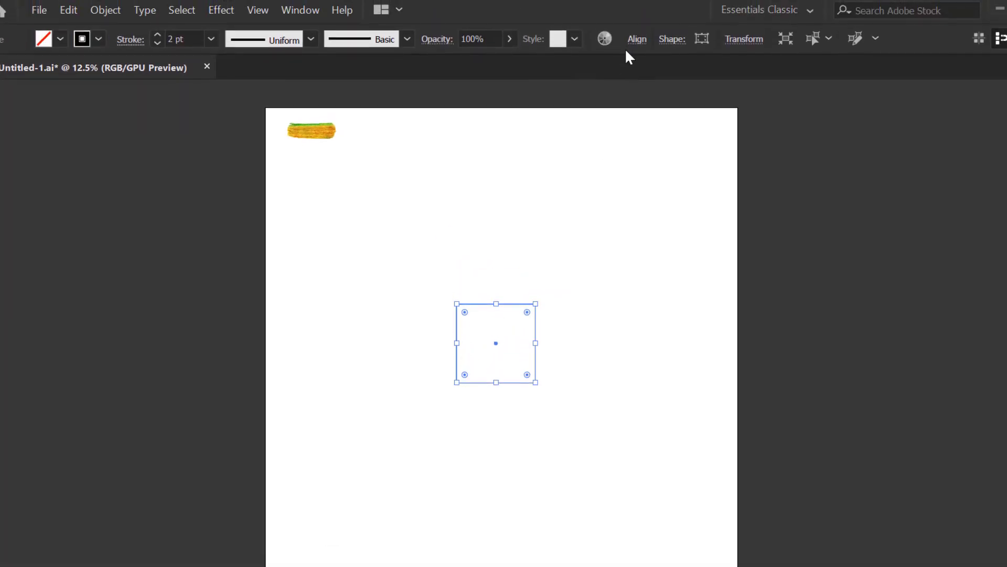
# Centre the square vertically and horizontally on the artboard
pyautogui.click(630, 41)
pyautogui.click(601, 92)
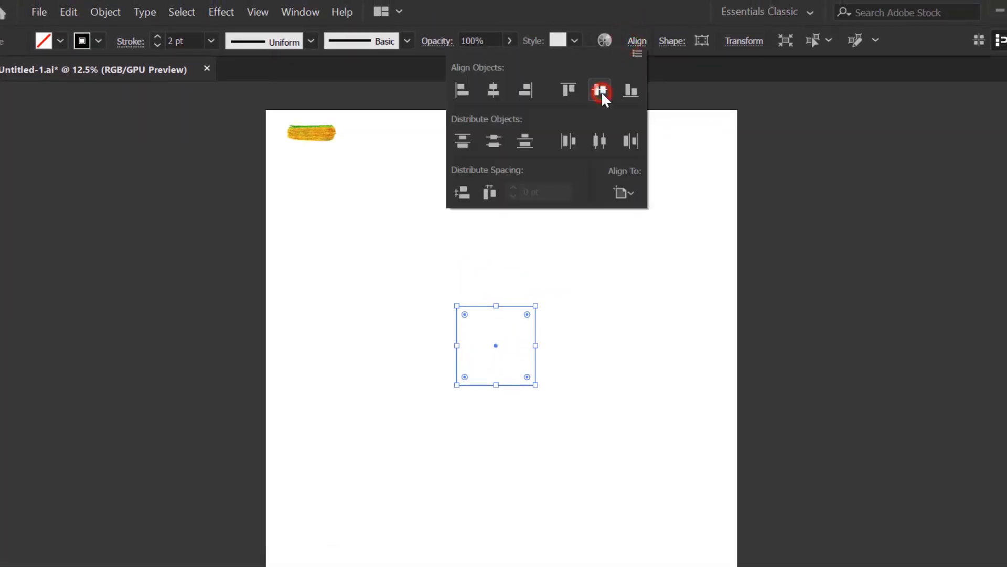
pyautogui.click(499, 87)
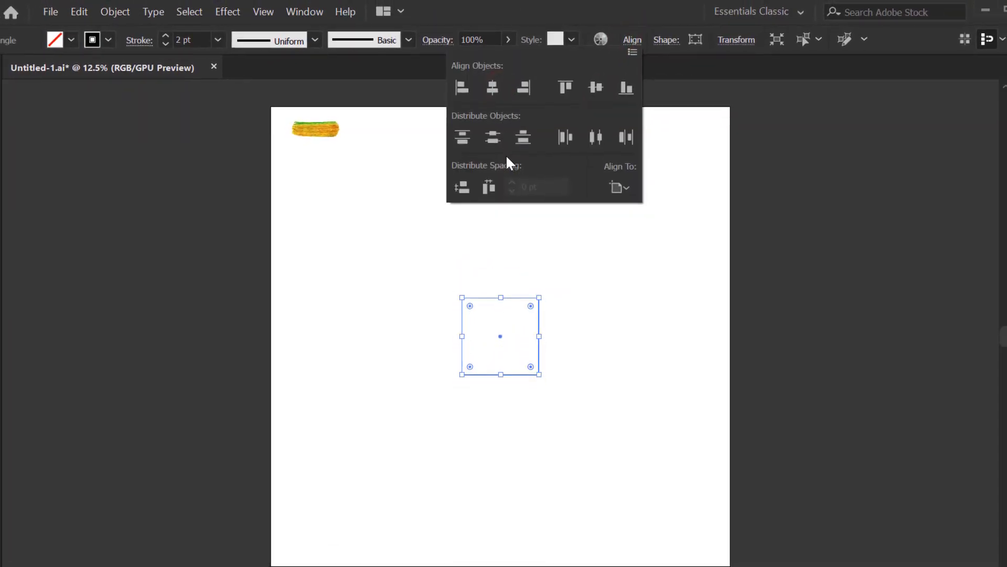
pyautogui.click(413, 84)
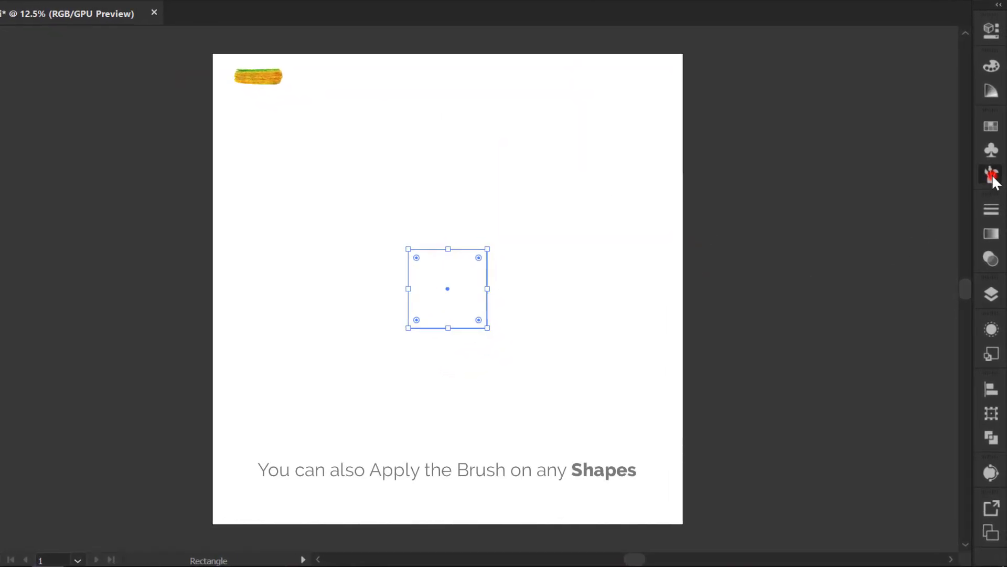
# Apply the yellow-green Art Brush 2 to the square and set its stroke weight to 5 pt
pyautogui.click(992, 175)
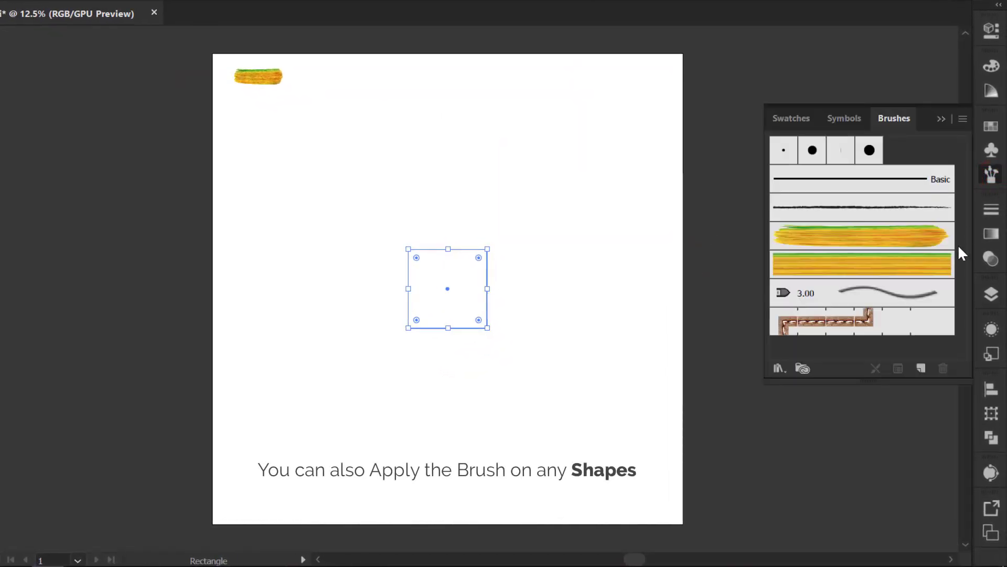
pyautogui.click(864, 272)
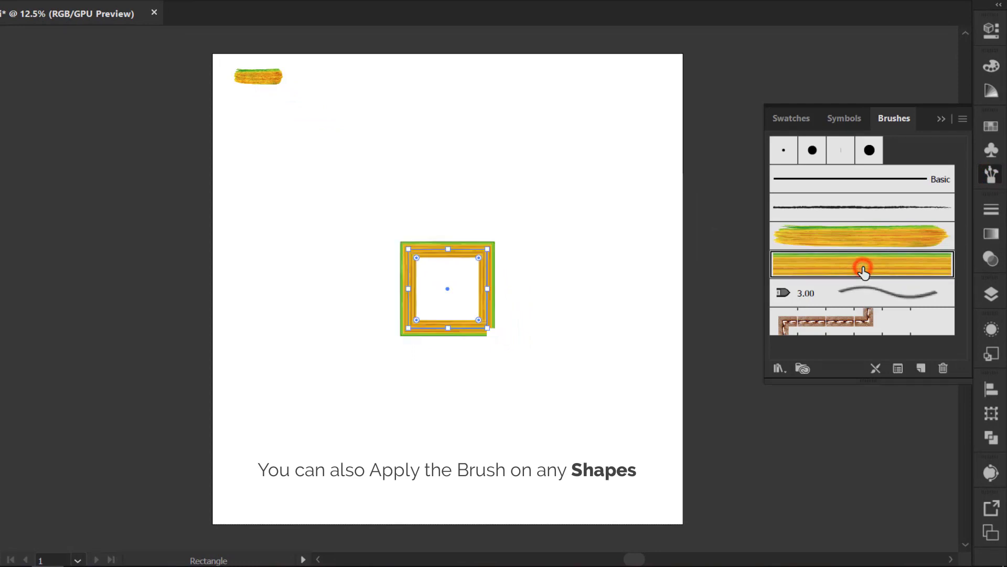
pyautogui.click(943, 120)
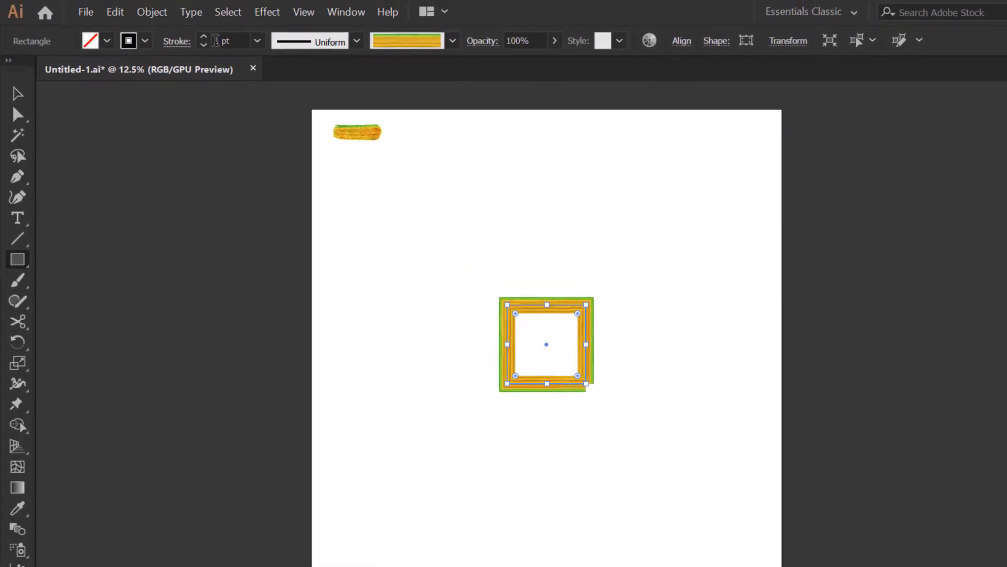
pyautogui.click(216, 40)
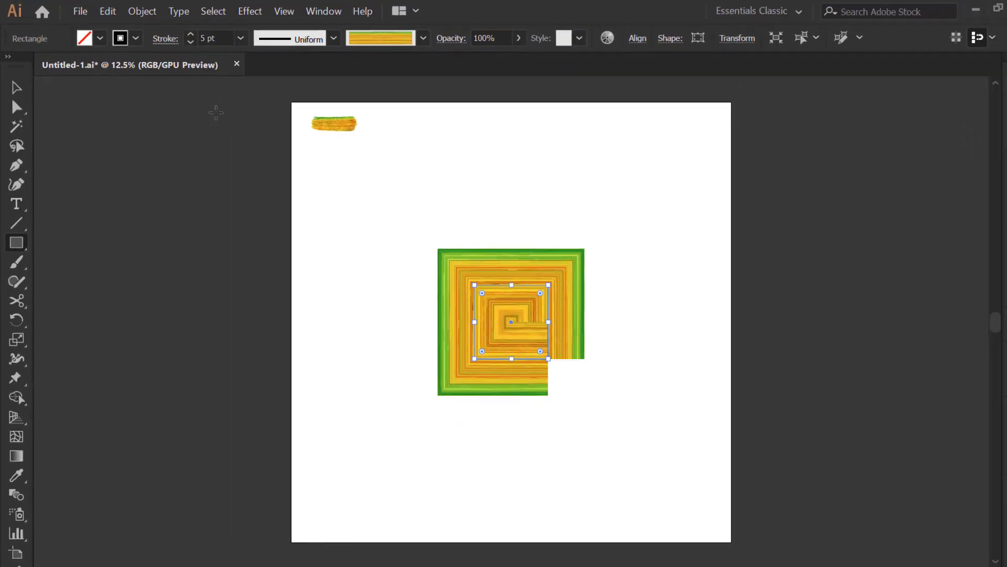
pyautogui.hotkey('ctrl', '+')
pyautogui.hotkey('ctrl', '+')
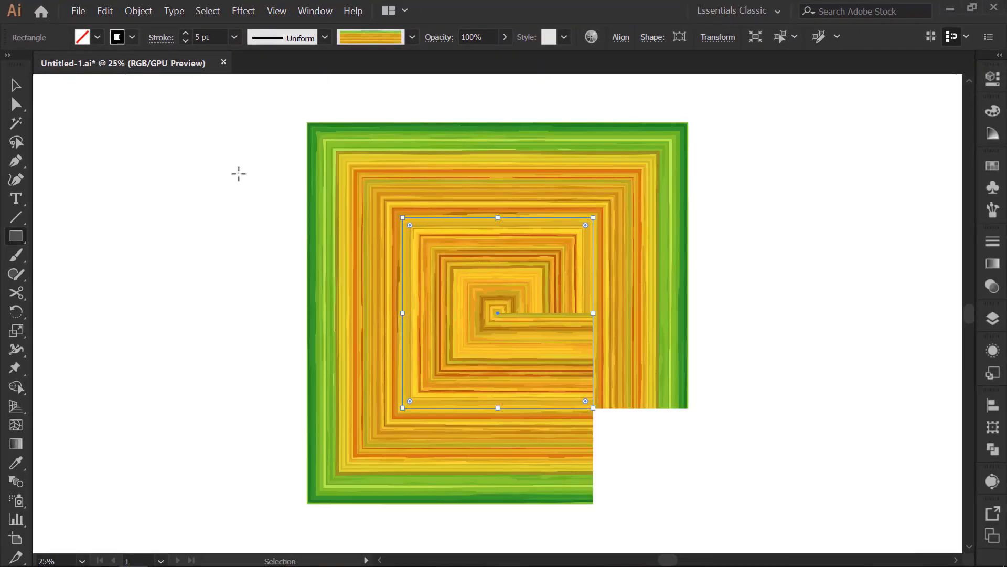
pyautogui.click(16, 87)
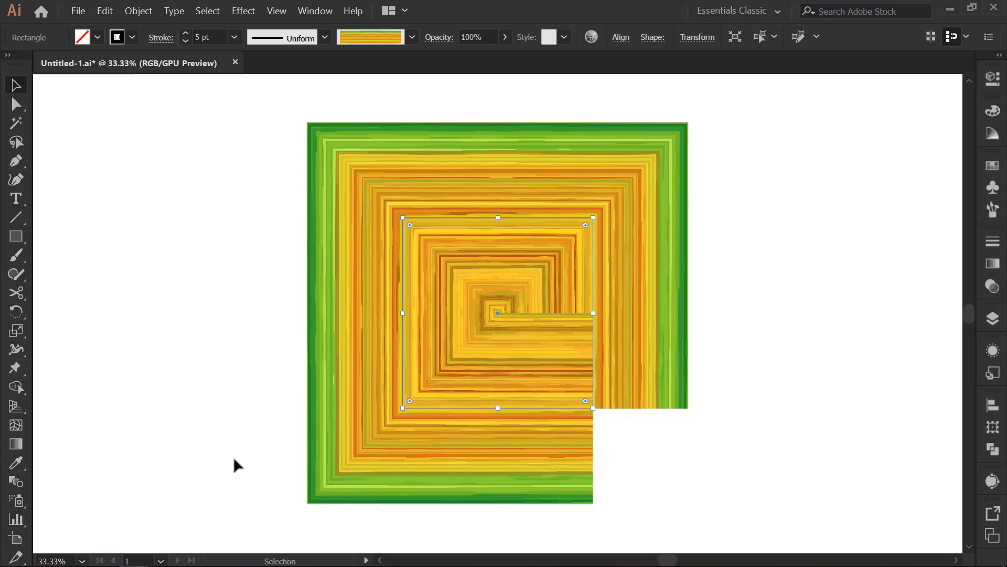
# Cut the brushed square's path at its right edge with the Scissors tool
pyautogui.click(15, 293)
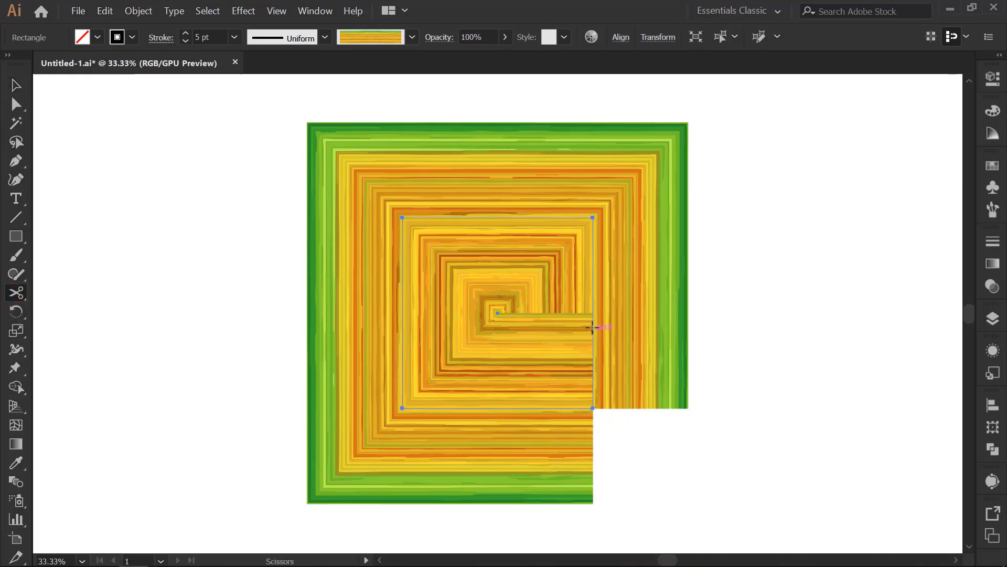
pyautogui.click(593, 311)
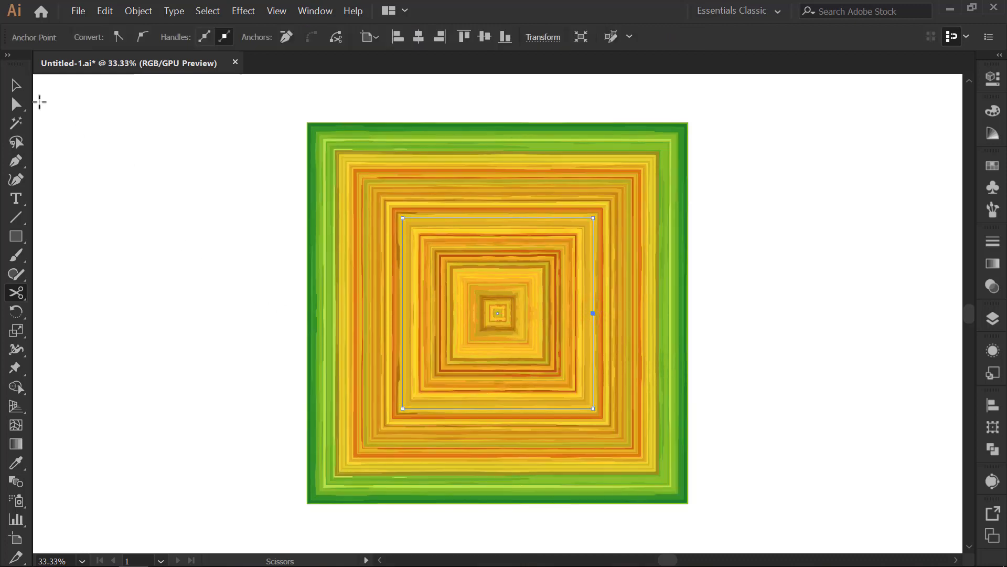
pyautogui.click(16, 88)
pyautogui.click(166, 308)
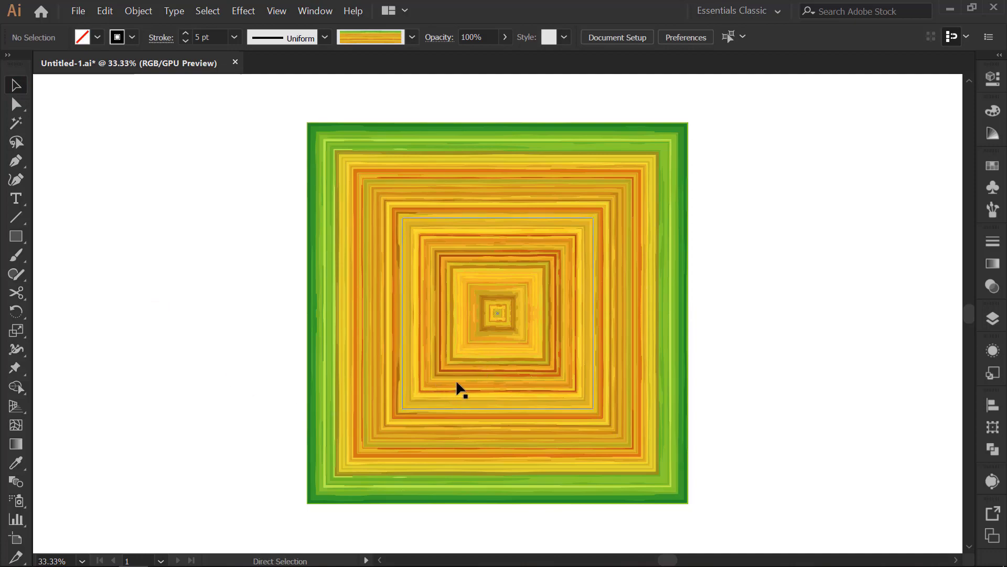
pyautogui.hotkey('ctrl', '-')
pyautogui.hotkey('ctrl', '-')
pyautogui.hotkey('ctrl', '-')
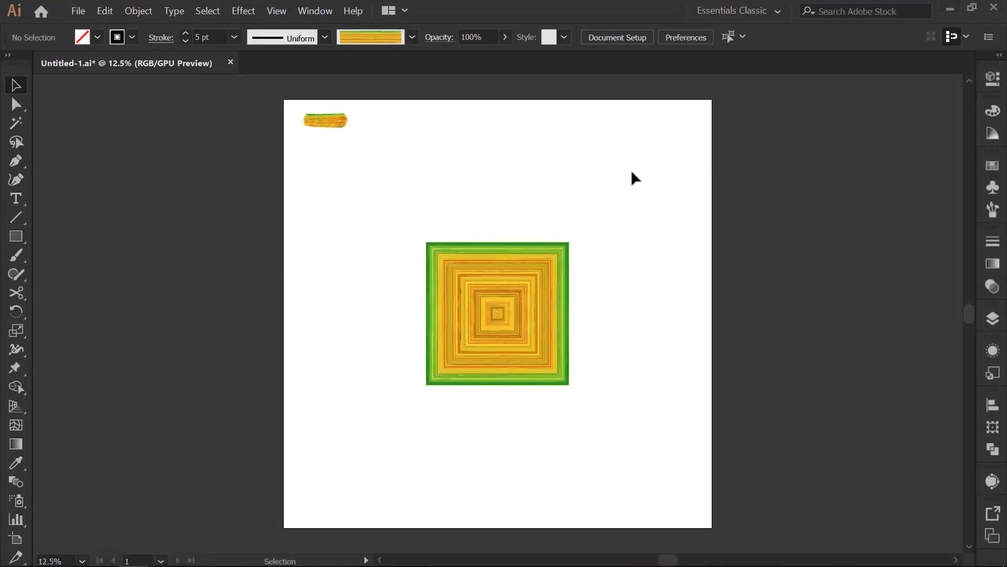
# Set the height of the inner brushed squares to 500 in the Transform settings
pyautogui.moveTo(543, 294); pyautogui.dragTo(508, 333)
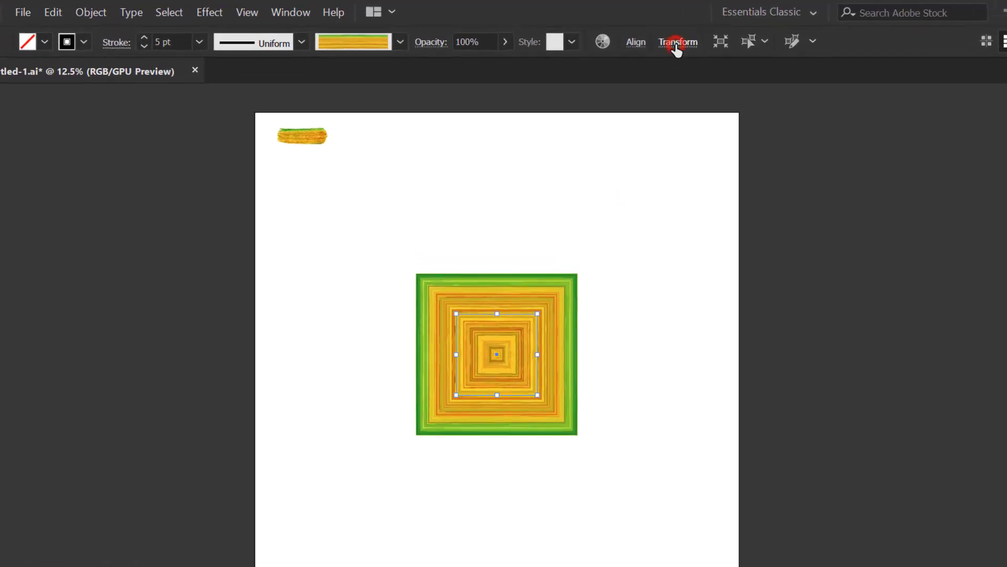
pyautogui.click(675, 47)
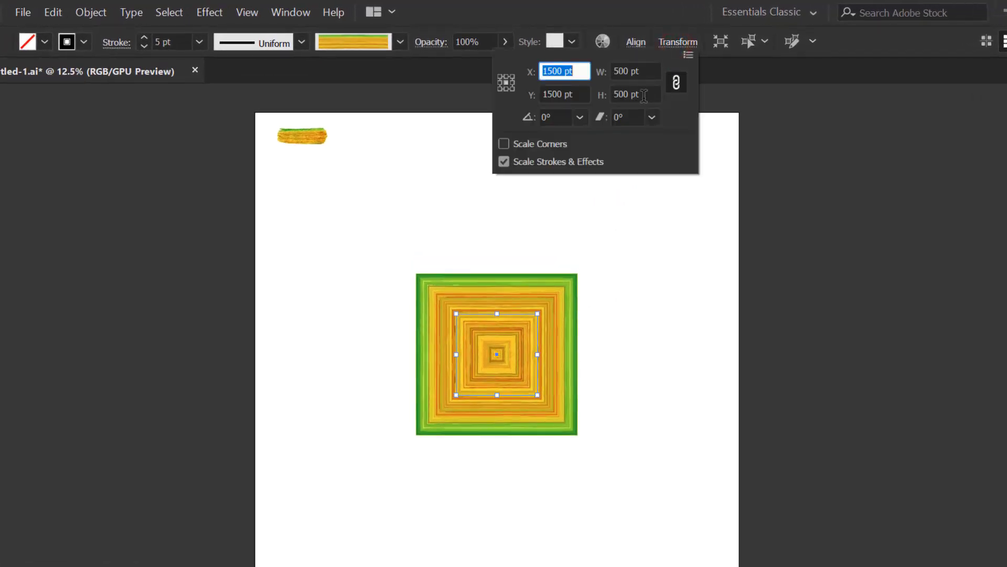
pyautogui.doubleClick(630, 99)
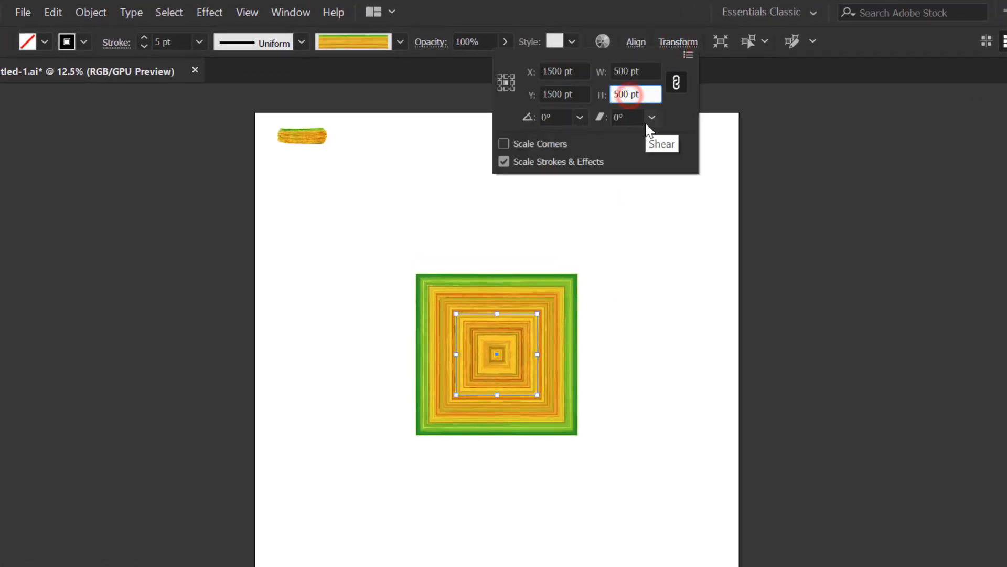
pyautogui.write('50')
pyautogui.write('0')
pyautogui.press('Return')
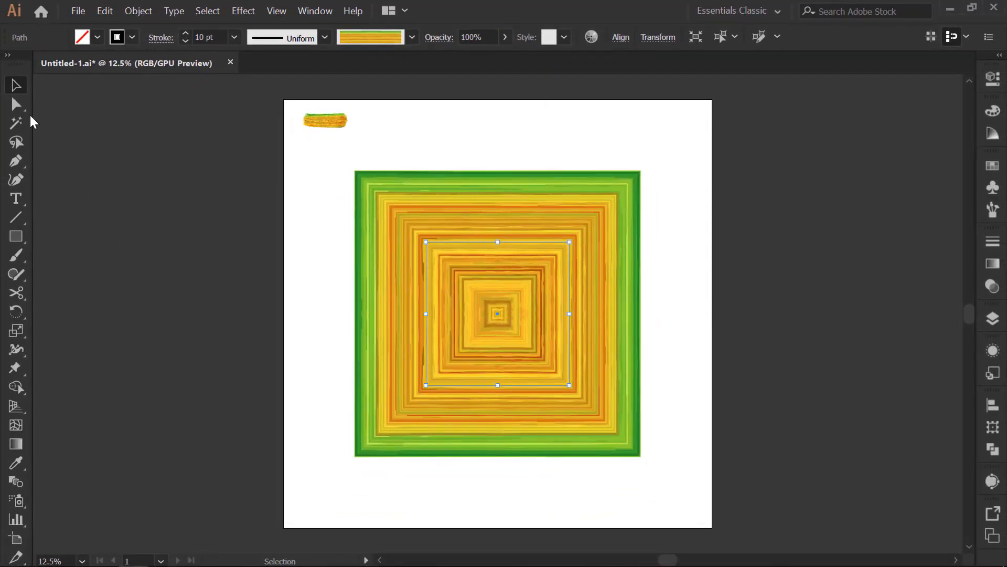
# Drag the live corners fully inward to round the squares into concentric circles
pyautogui.click(15, 105)
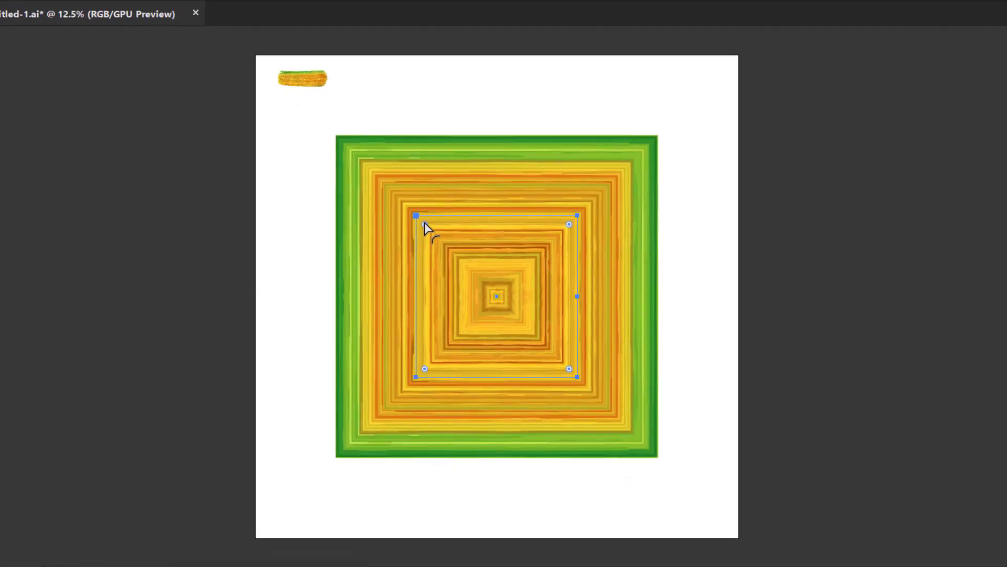
pyautogui.moveTo(424, 229); pyautogui.dragTo(496, 332)
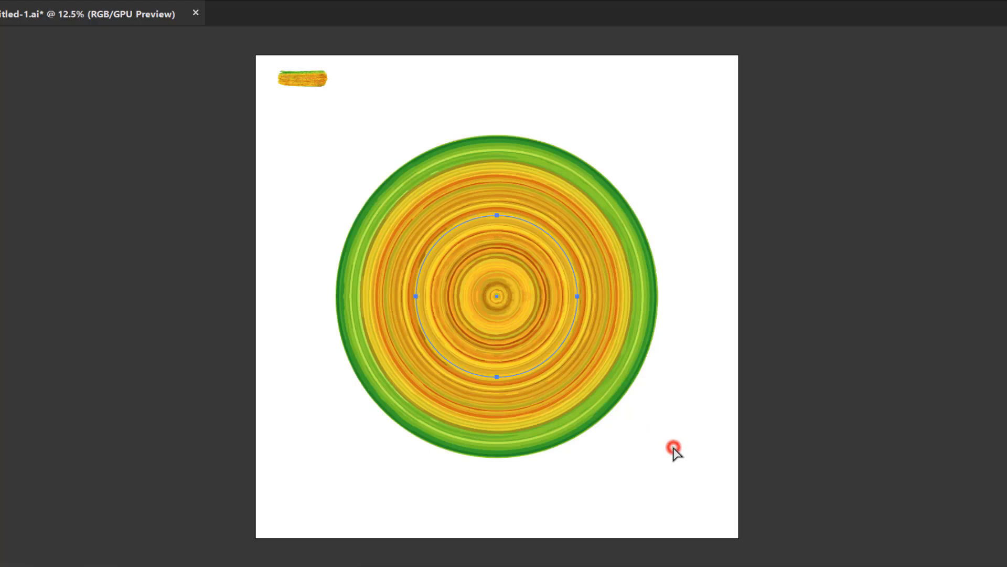
pyautogui.click(674, 447)
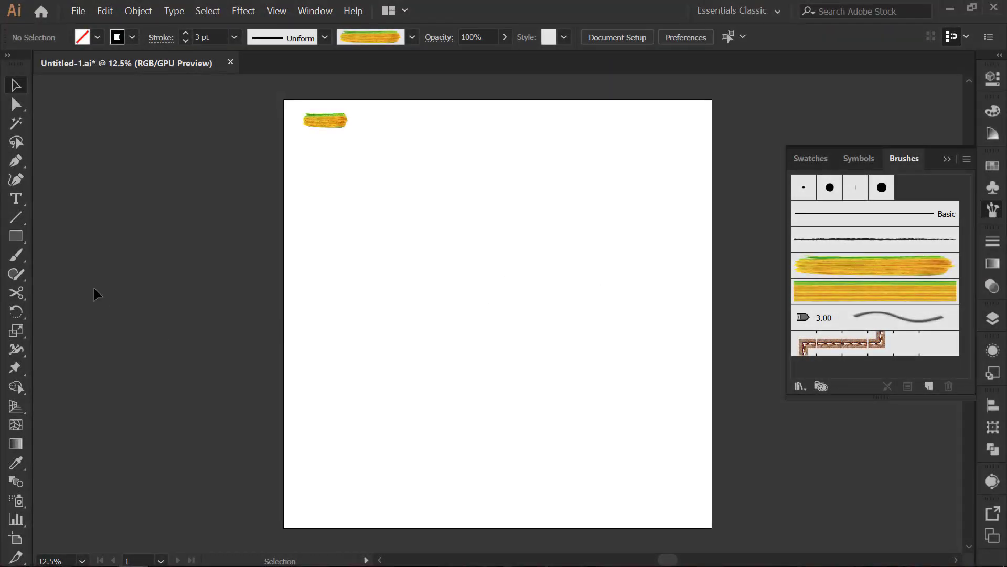
# Draw a vertical line and duplicate it twice to the right, making three parallel lines
pyautogui.click(15, 161)
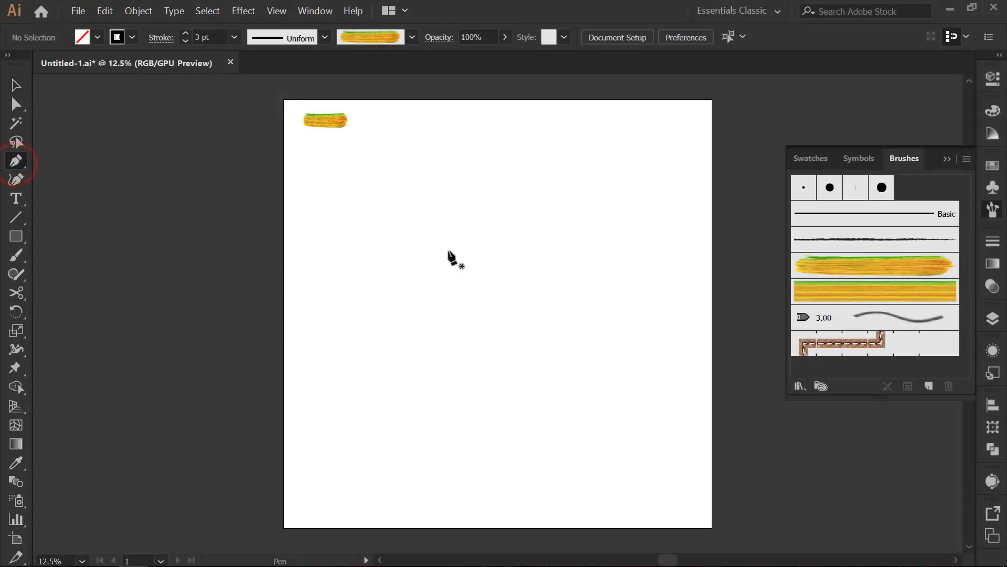
pyautogui.click(430, 227)
pyautogui.click(430, 389)
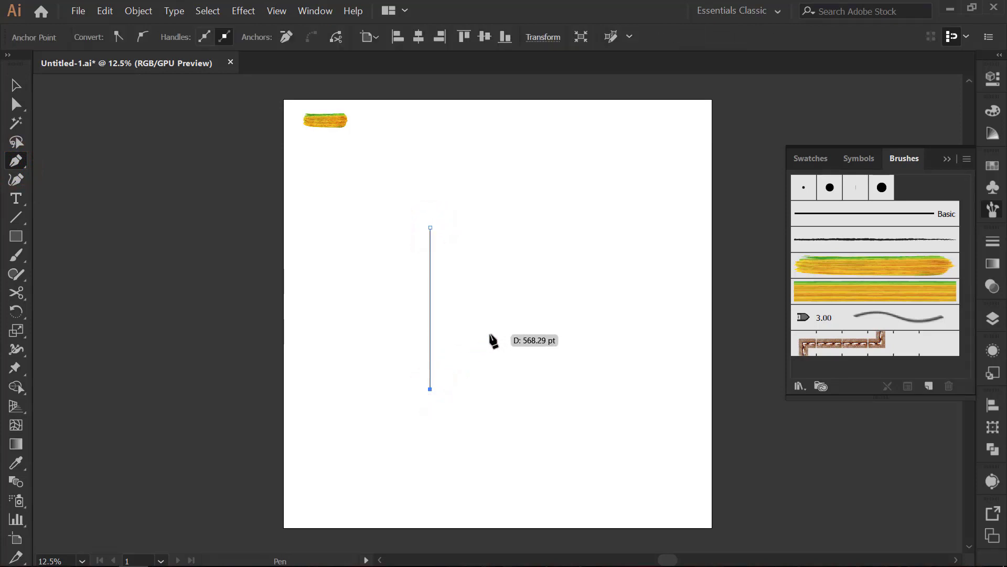
pyautogui.press('Escape')
pyautogui.click(16, 85)
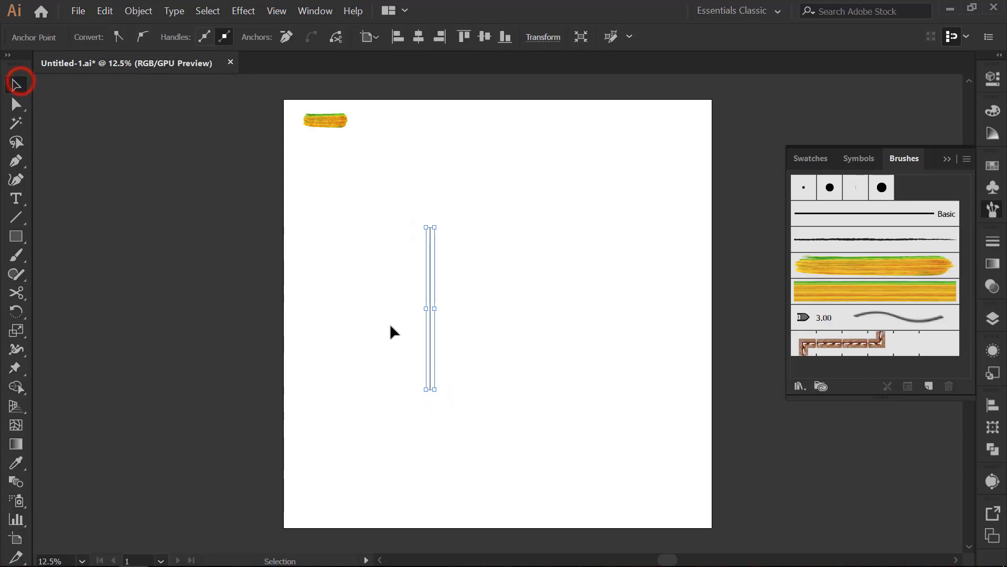
pyautogui.click(500, 289)
pyautogui.moveTo(473, 253); pyautogui.dragTo(405, 336)
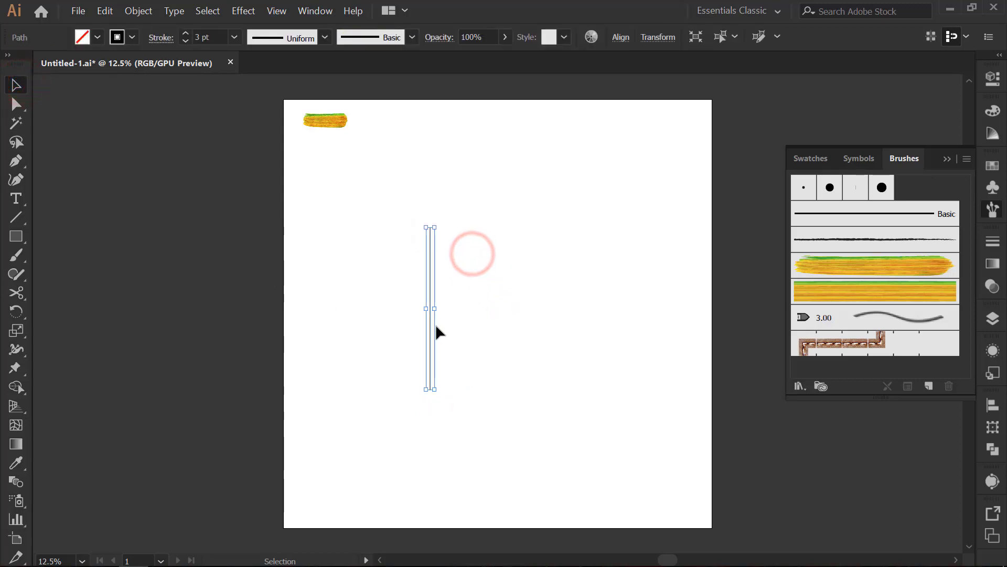
pyautogui.moveTo(430, 282); pyautogui.dragTo(474, 289)
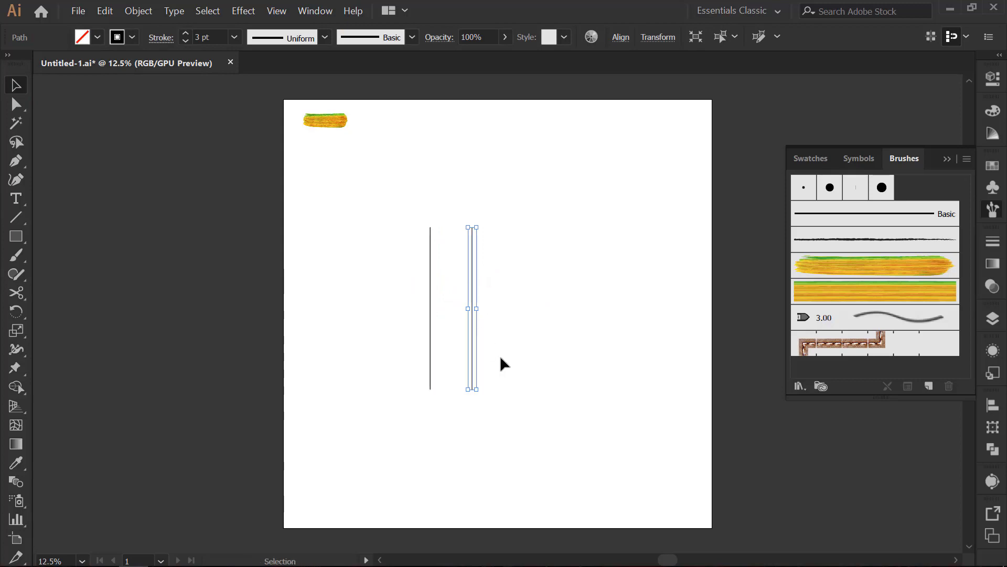
pyautogui.hotkey('ctrl', 'd')
pyautogui.click(575, 337)
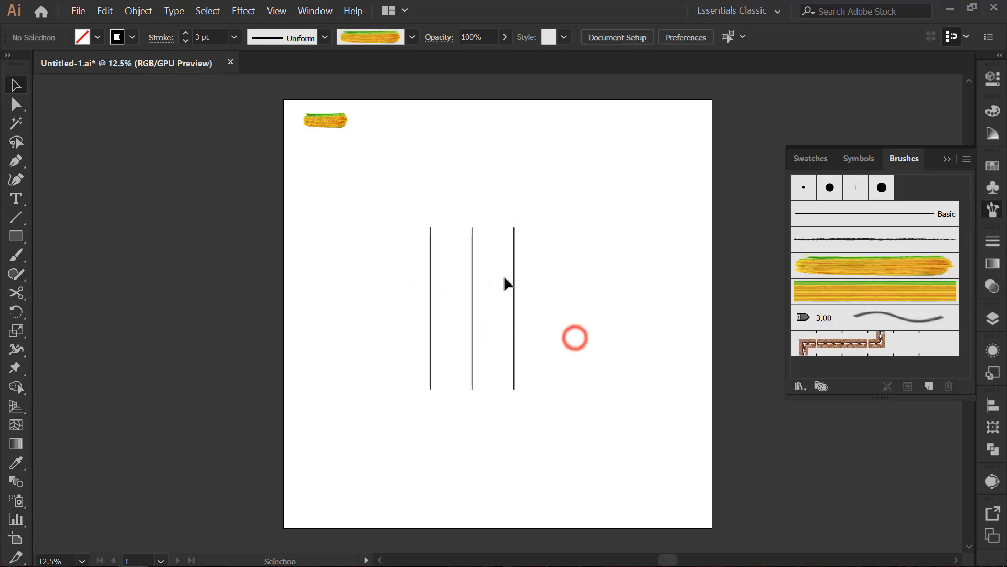
# Rotate the middle line into the N's diagonal and group all three lines
pyautogui.moveTo(497, 253); pyautogui.dragTo(462, 340)
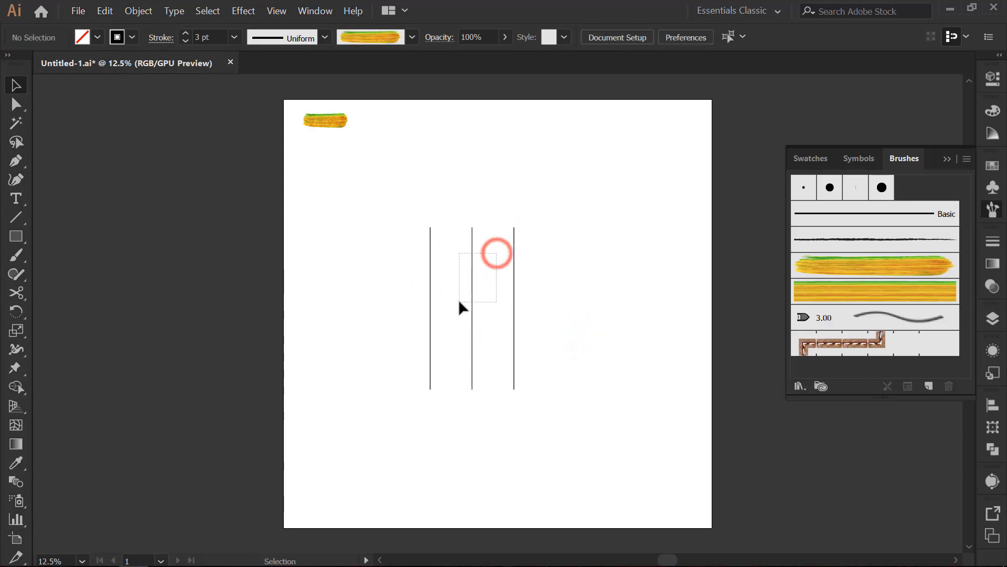
pyautogui.moveTo(478, 393); pyautogui.dragTo(532, 374)
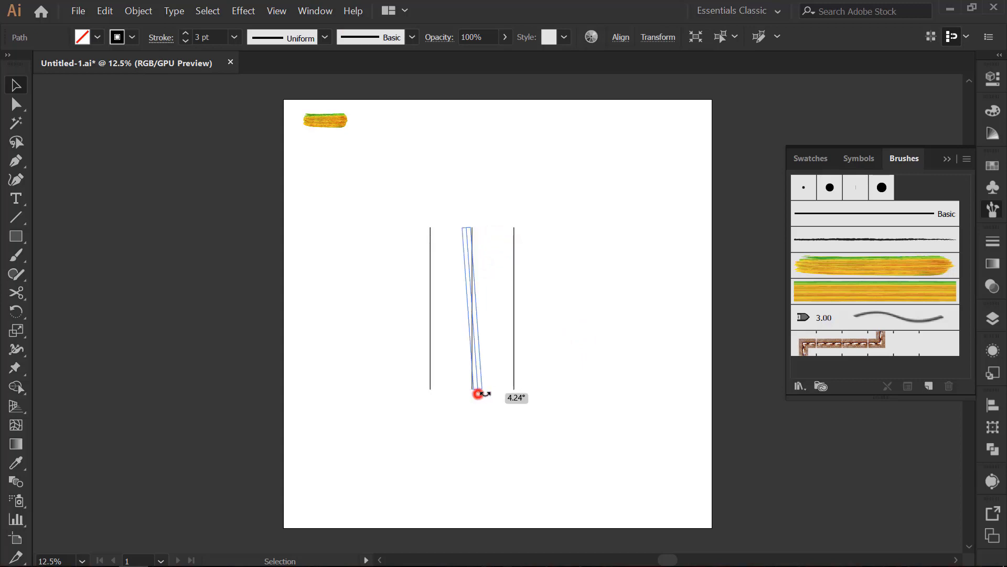
pyautogui.click(552, 415)
pyautogui.moveTo(378, 210); pyautogui.dragTo(572, 370)
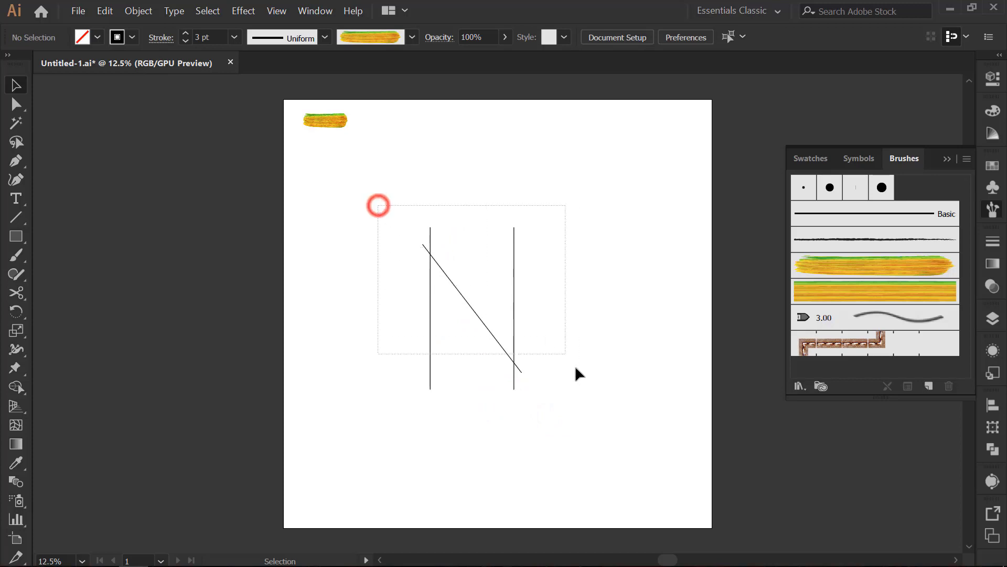
pyautogui.rightClick(509, 346)
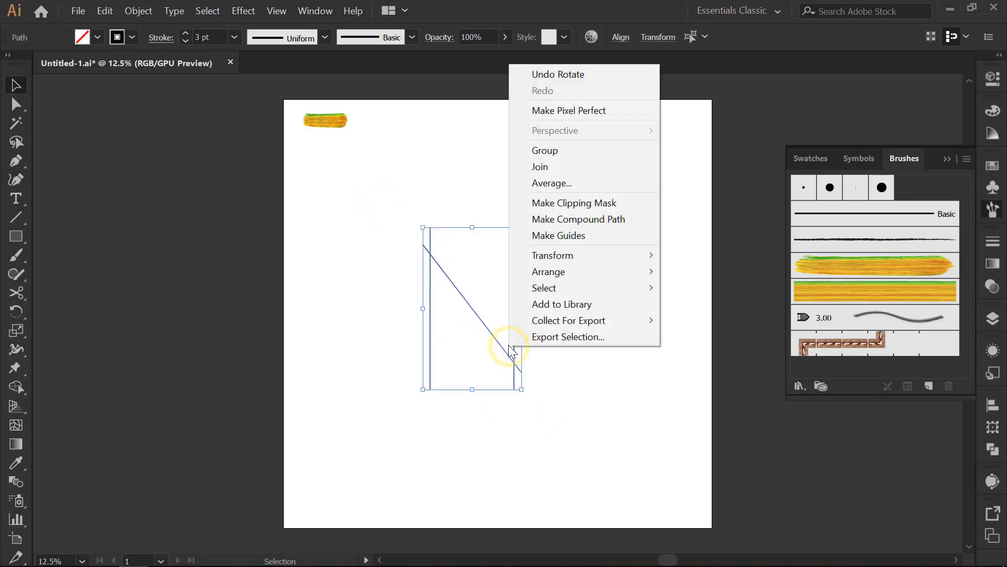
pyautogui.click(550, 151)
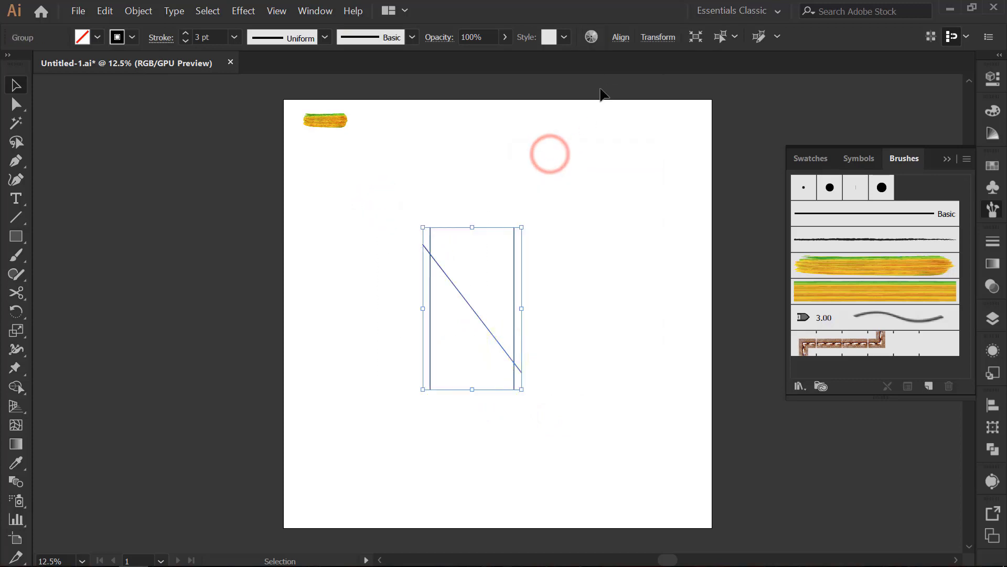
# Centre the N group vertically and horizontally on the artboard
pyautogui.click(620, 37)
pyautogui.click(588, 81)
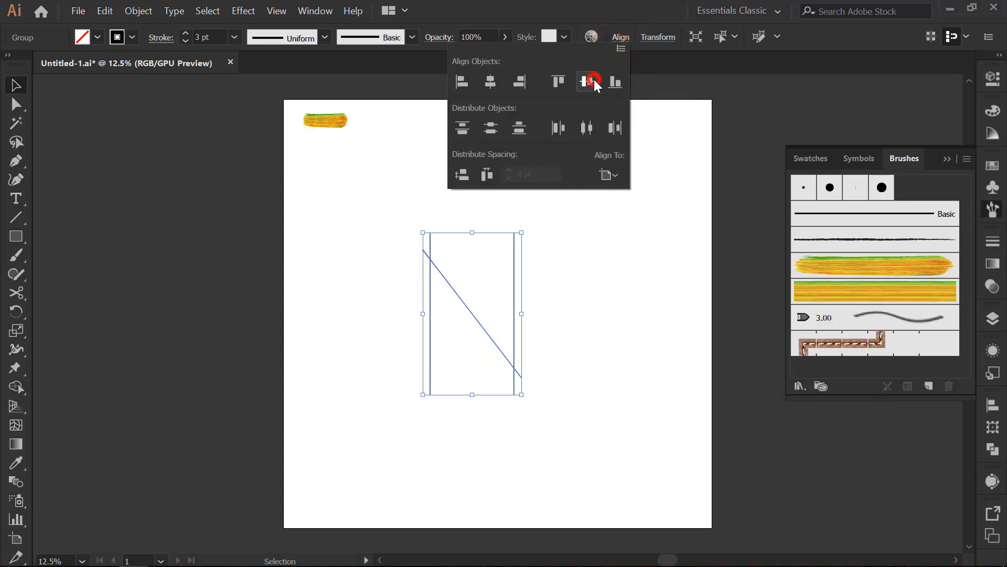
pyautogui.click(490, 81)
pyautogui.click(600, 301)
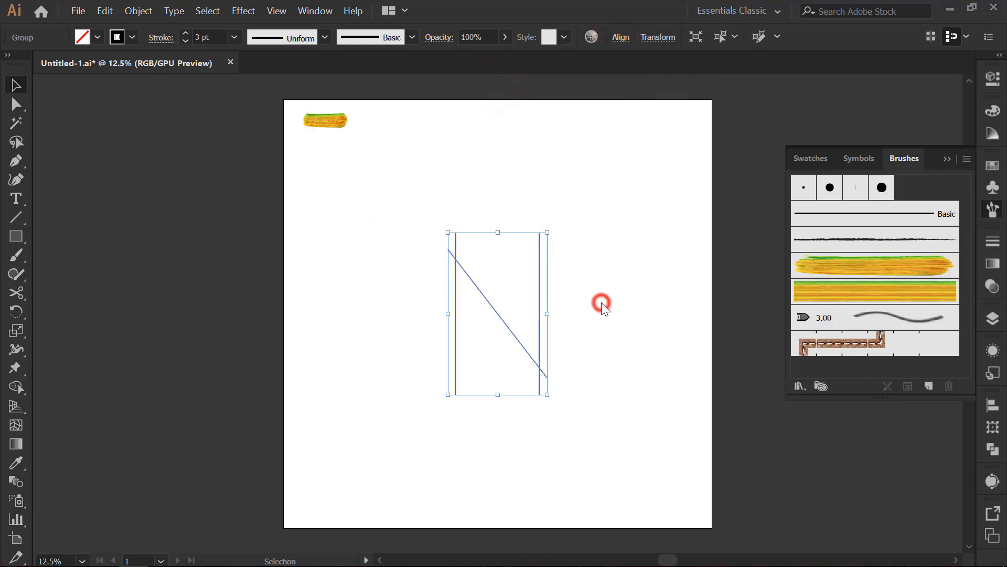
pyautogui.click(600, 302)
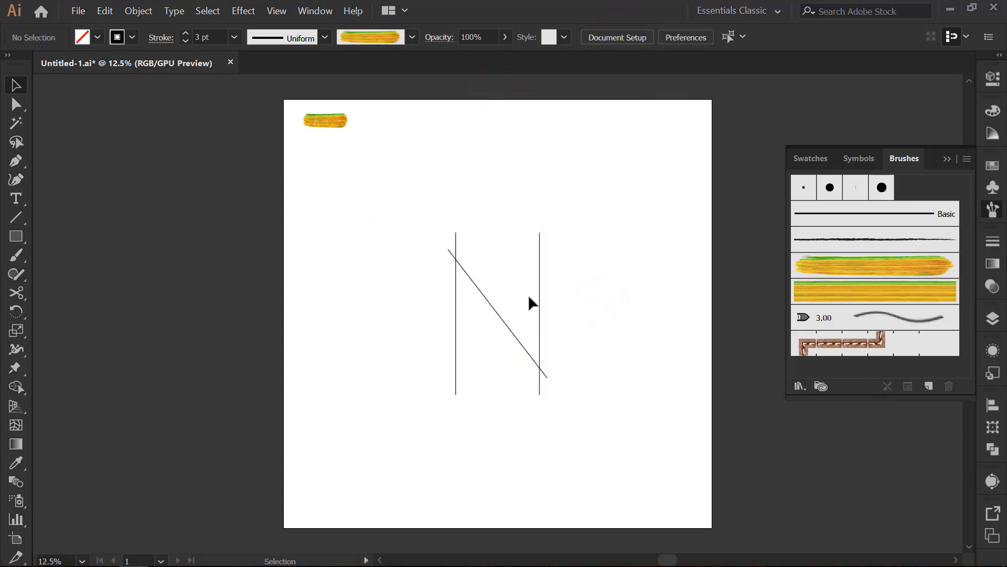
pyautogui.moveTo(512, 321); pyautogui.dragTo(517, 344)
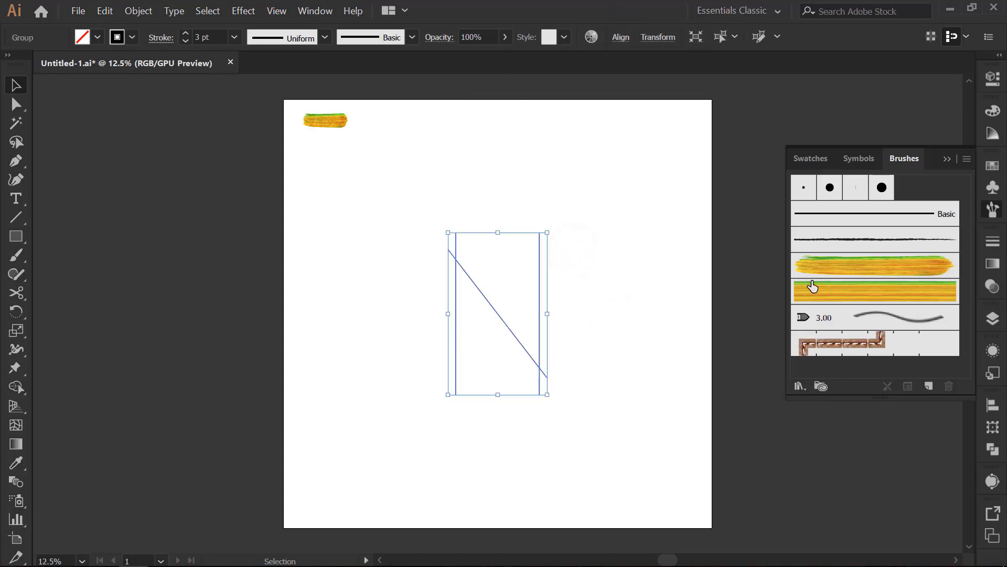
# Apply the paint-stroke art brush to the N group and set its stroke weight to 2 pt
pyautogui.click(830, 266)
pyautogui.click(632, 350)
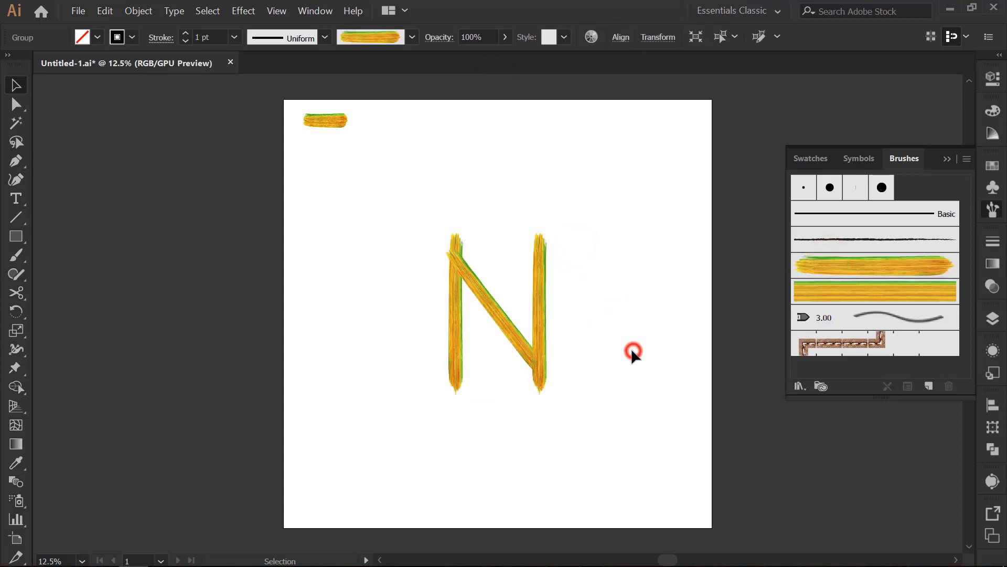
pyautogui.moveTo(393, 260); pyautogui.dragTo(497, 316)
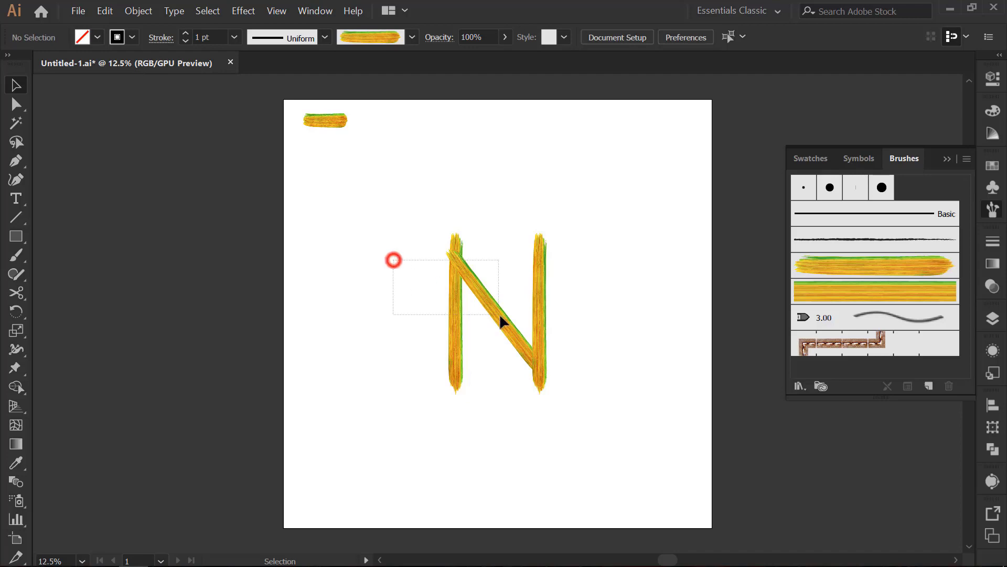
pyautogui.click(186, 35)
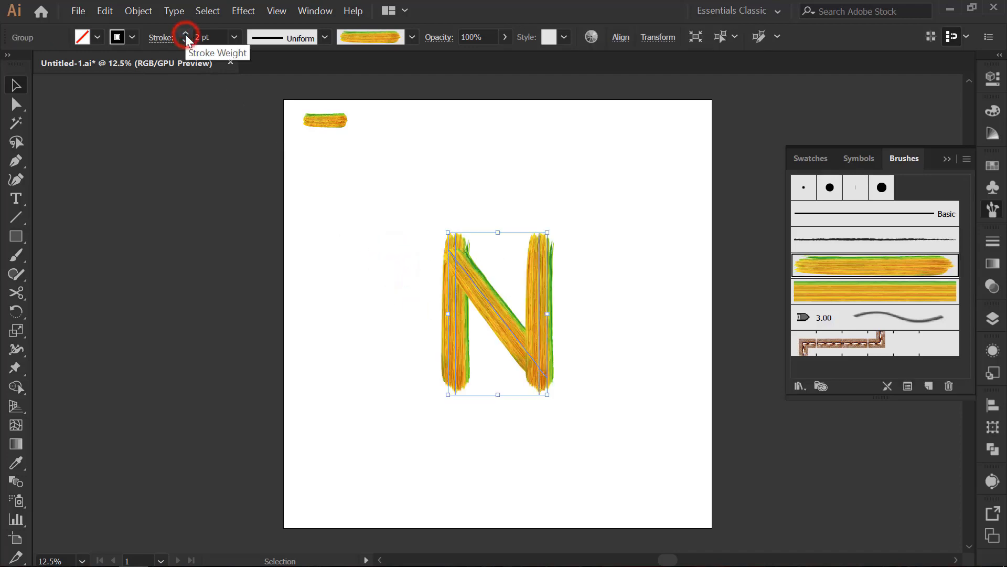
pyautogui.click(619, 362)
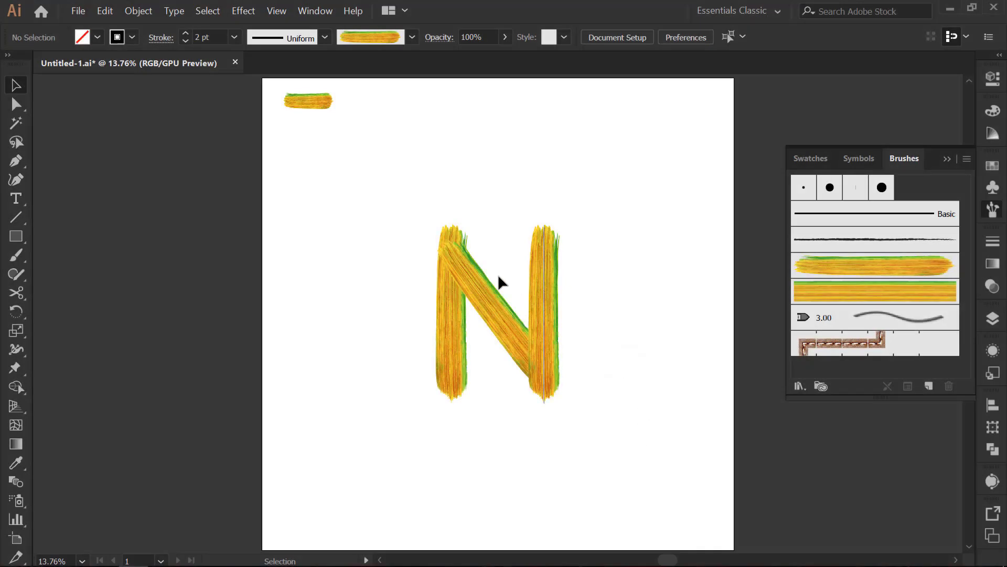
pyautogui.moveTo(395, 195); pyautogui.dragTo(593, 374)
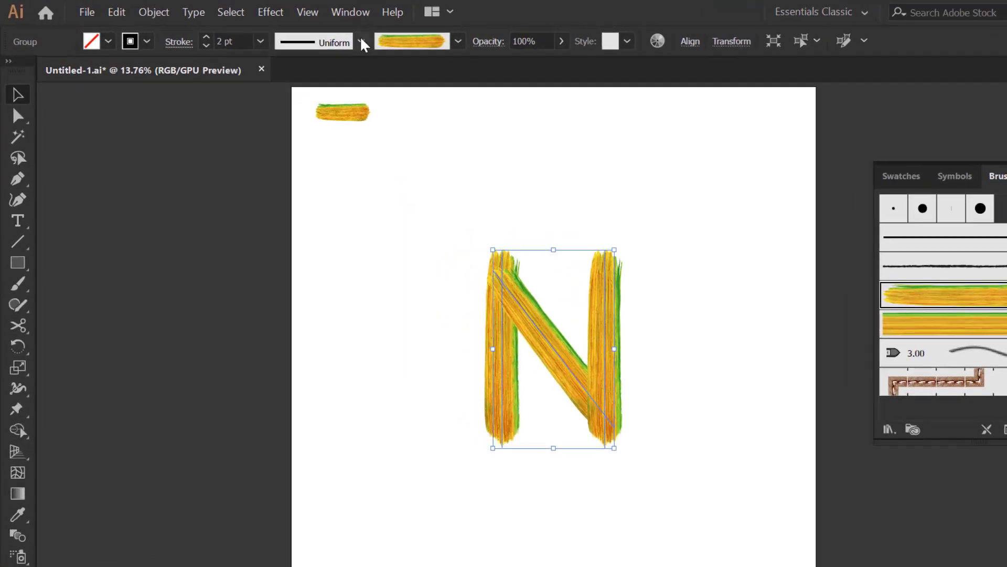
pyautogui.click(335, 39)
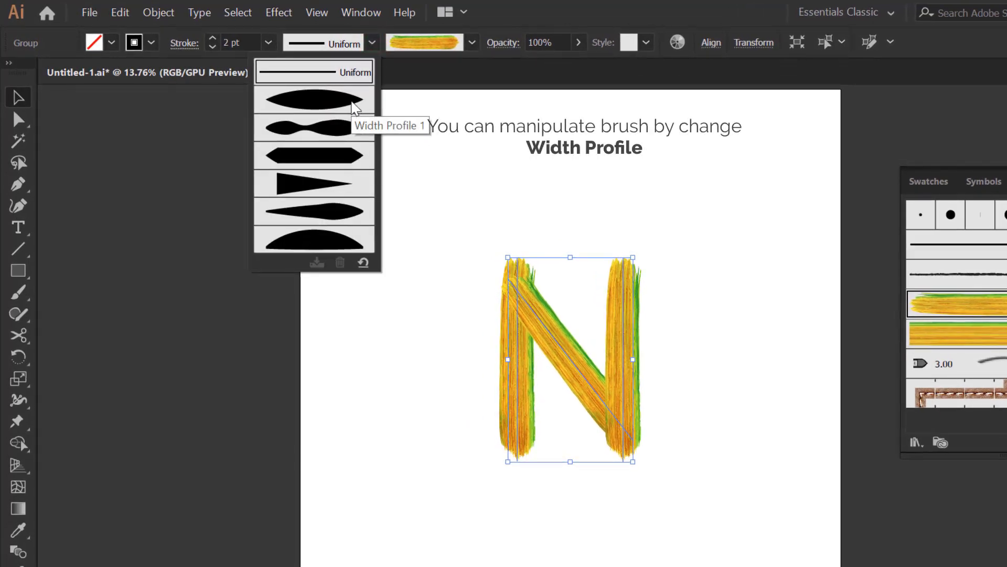
pyautogui.click(288, 108)
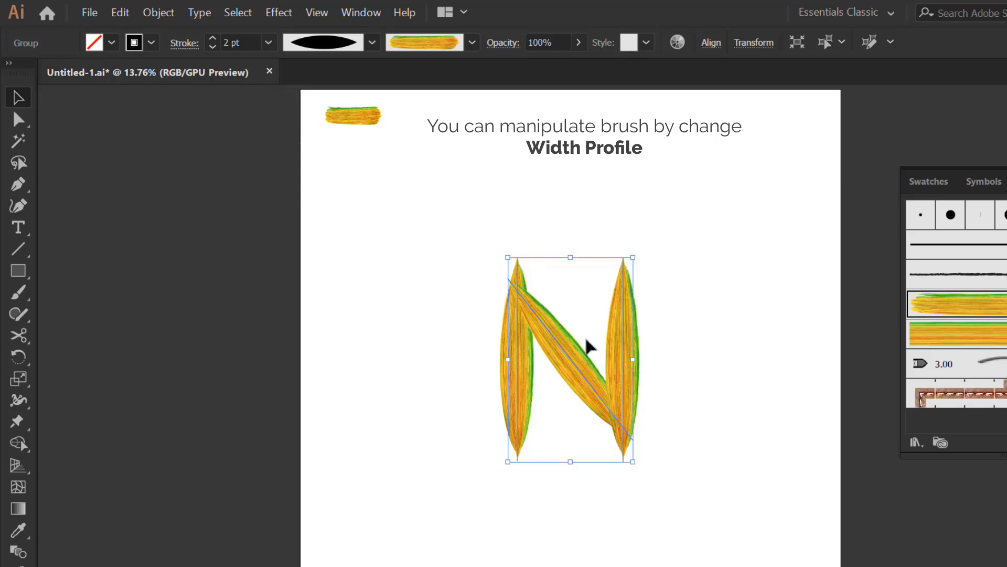
pyautogui.click(371, 44)
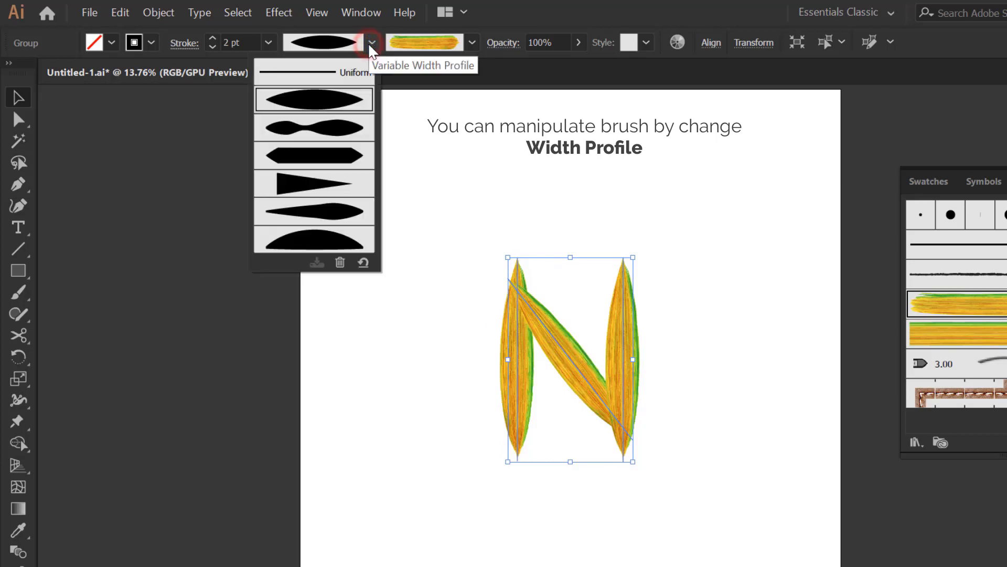
pyautogui.click(336, 212)
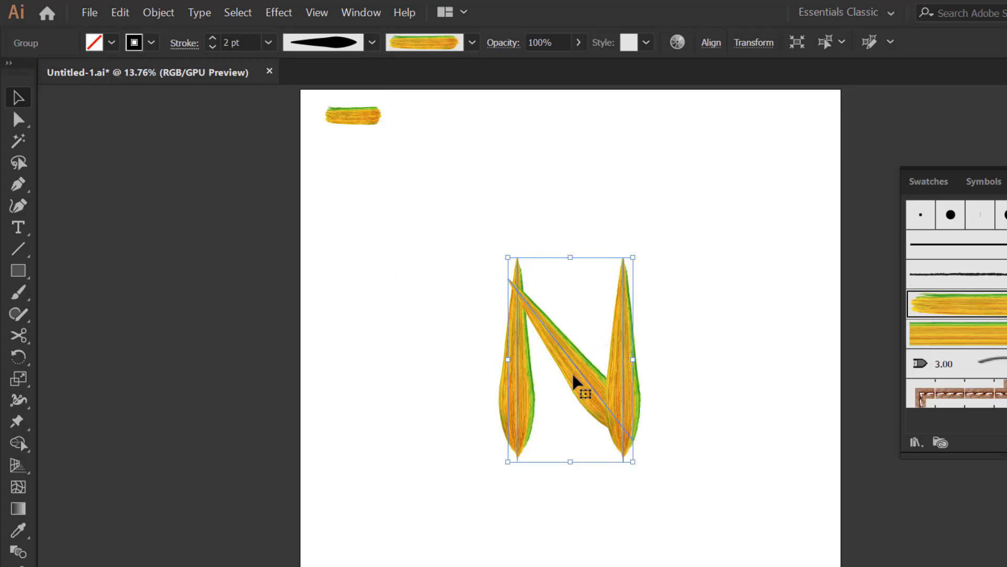
pyautogui.click(372, 42)
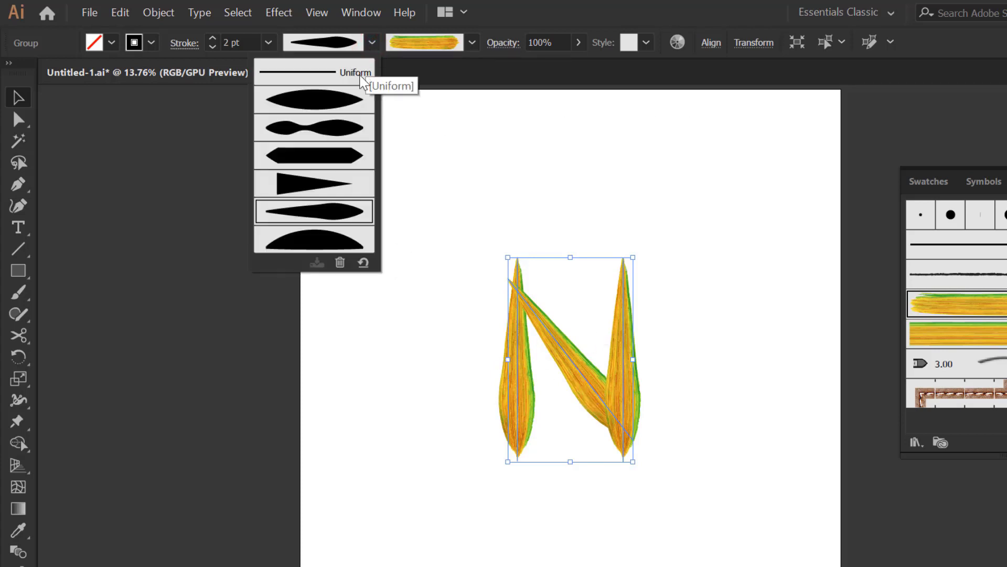
pyautogui.click(362, 75)
pyautogui.click(460, 201)
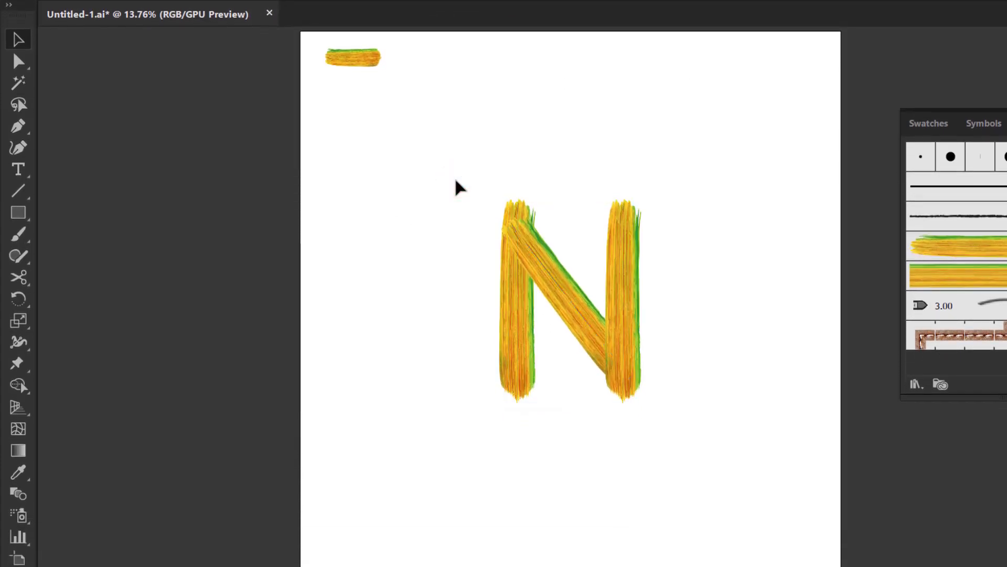
# Draw a horizontal line above the N and give it a 200 pt stroke weight
pyautogui.click(18, 126)
pyautogui.click(396, 113)
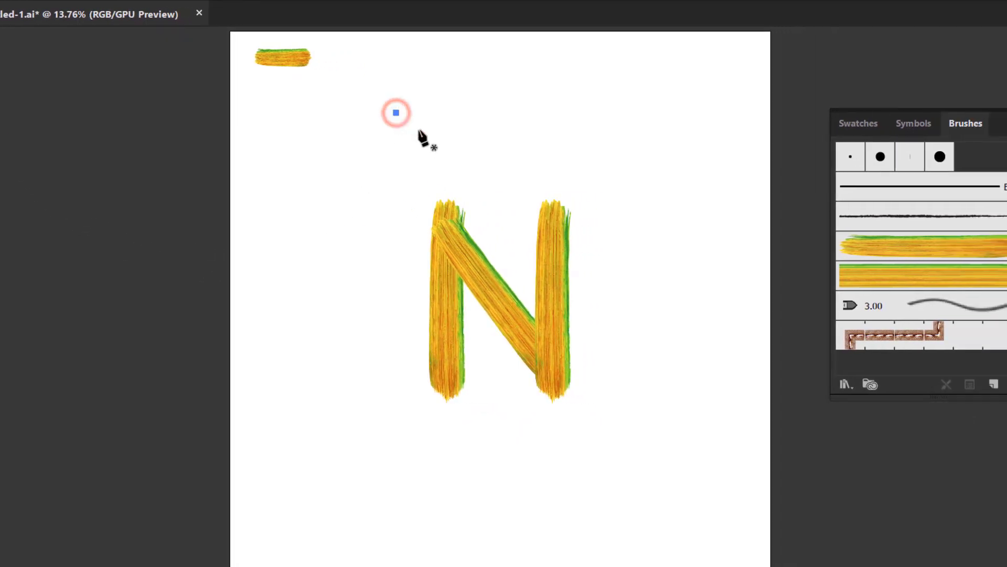
pyautogui.keyDown('shift'); pyautogui.click(590, 127); pyautogui.keyUp('shift')
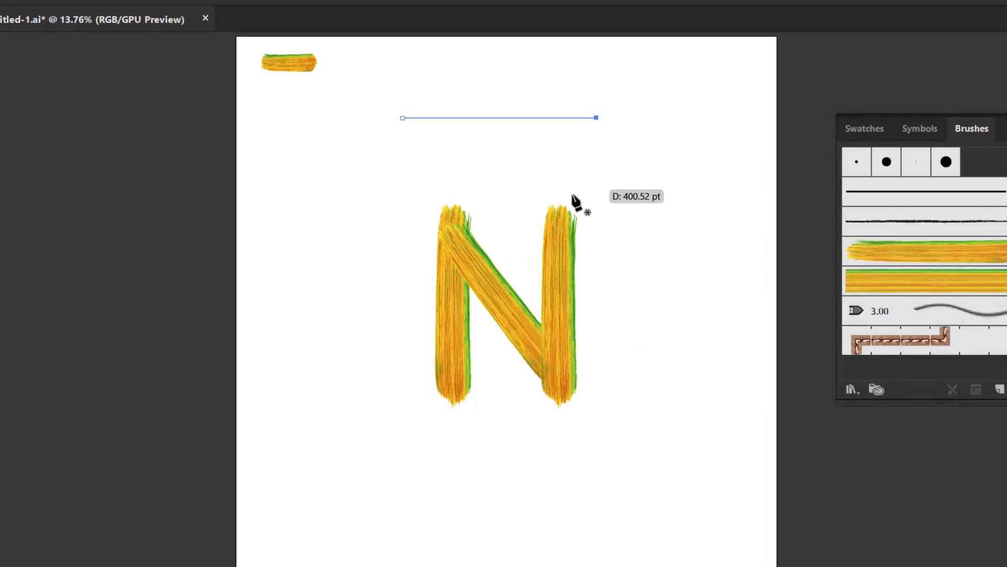
pyautogui.click(21, 98)
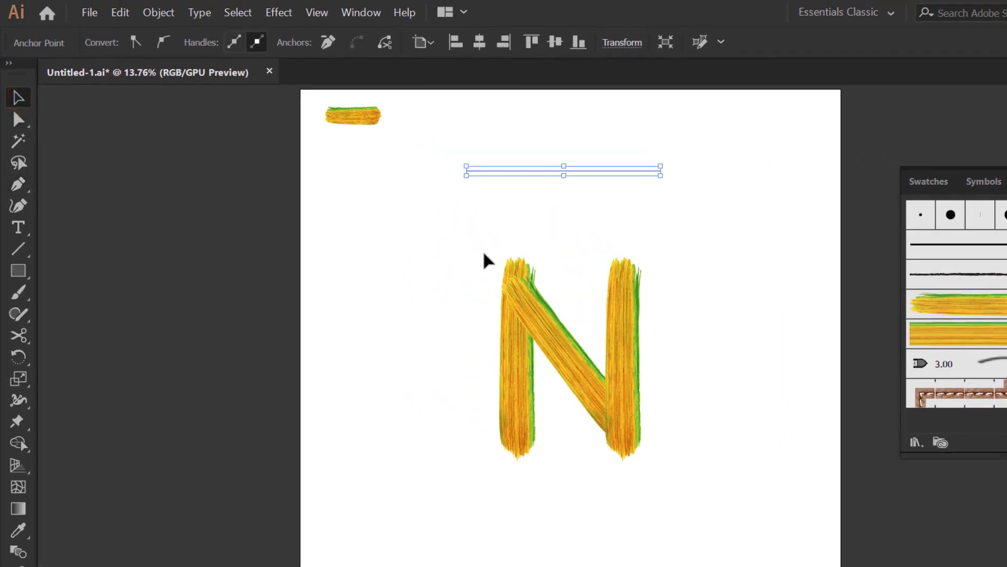
pyautogui.click(548, 243)
pyautogui.moveTo(506, 135); pyautogui.dragTo(530, 212)
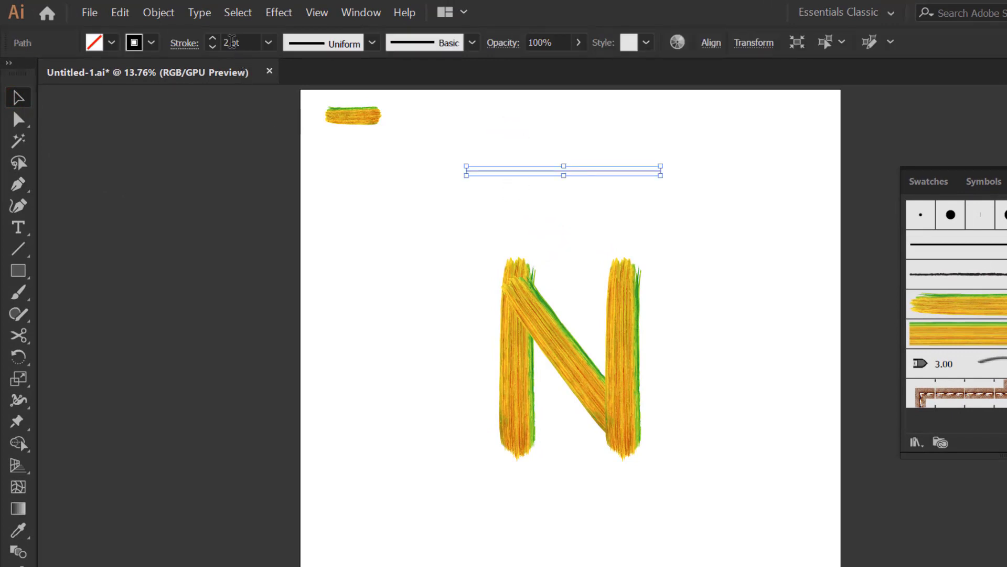
pyautogui.click(232, 42)
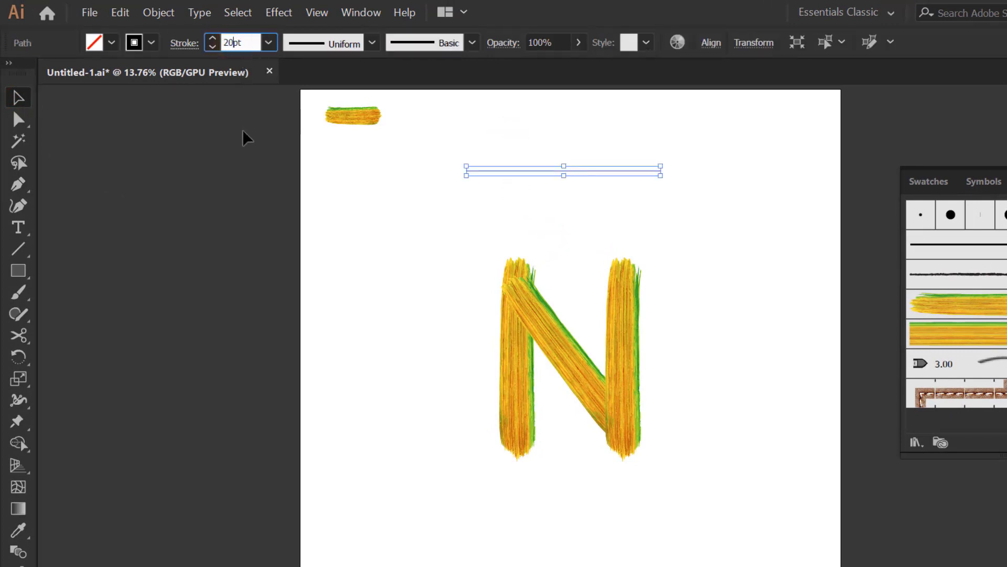
pyautogui.write('0')
pyautogui.press('Return')
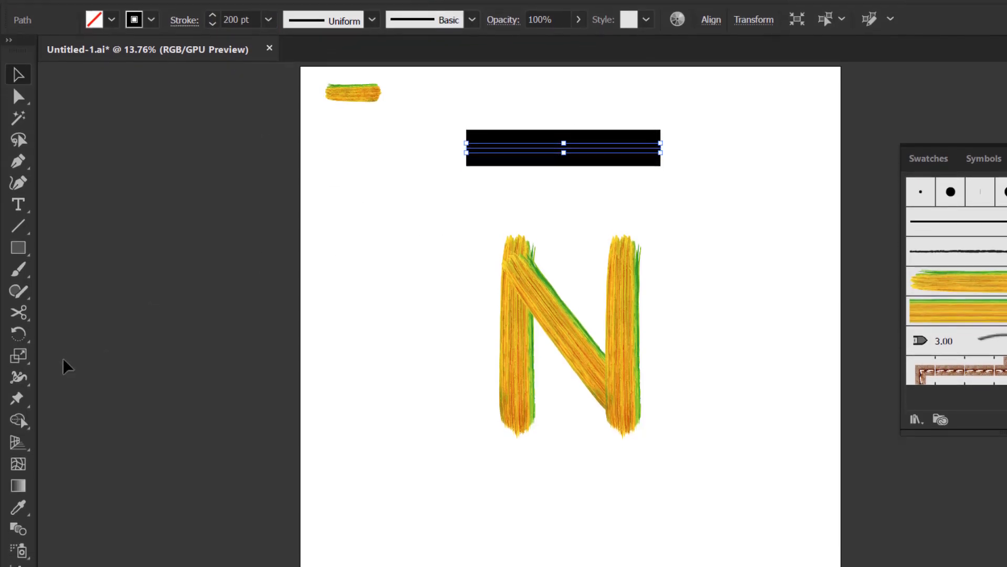
# Narrow the bar's middle to a 150 pt total width with the Width tool
pyautogui.click(18, 350)
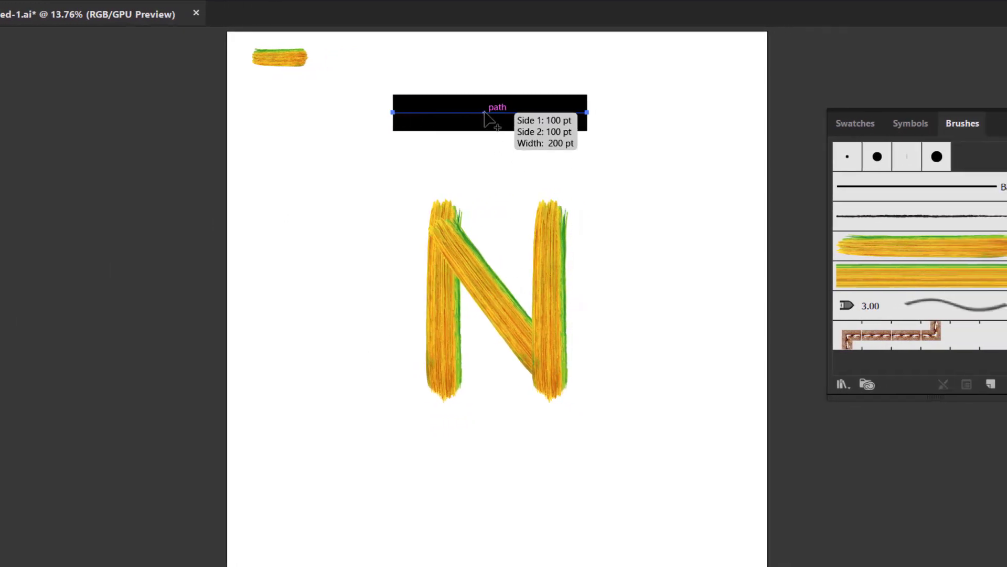
pyautogui.doubleClick(485, 113)
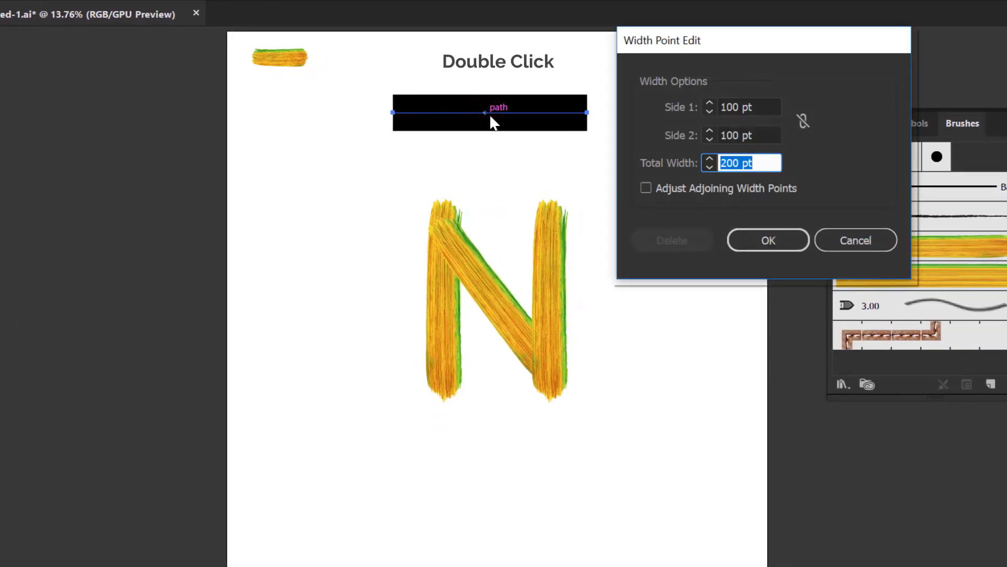
pyautogui.write('150')
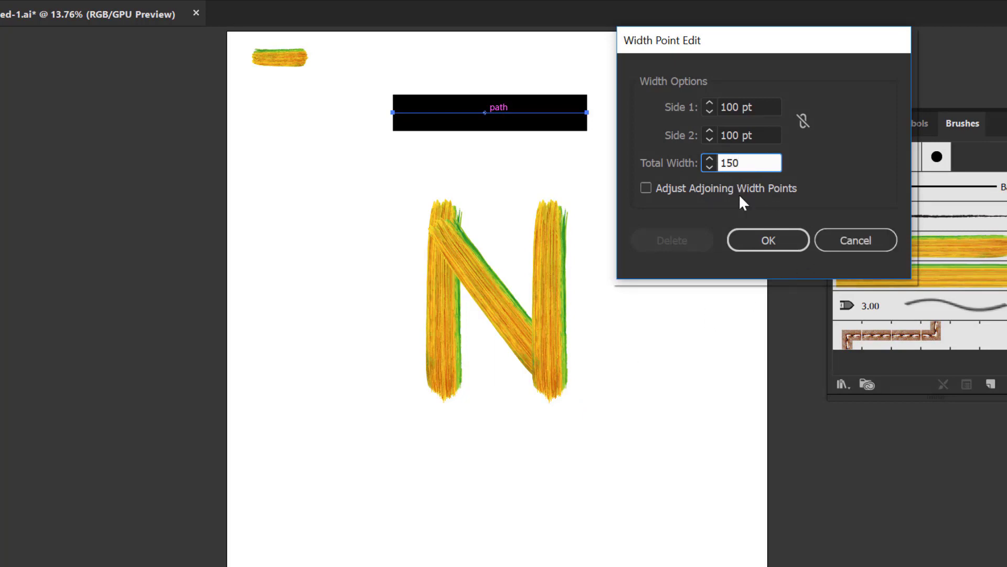
pyautogui.click(759, 241)
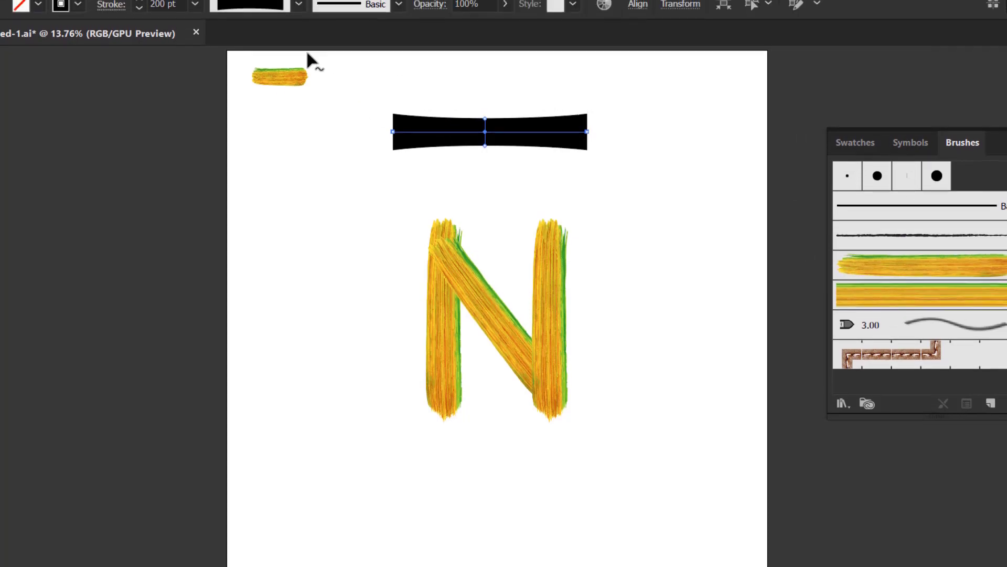
# Save the pinched bar shape as Width Profile1, then delete the black sample bar
pyautogui.click(299, 42)
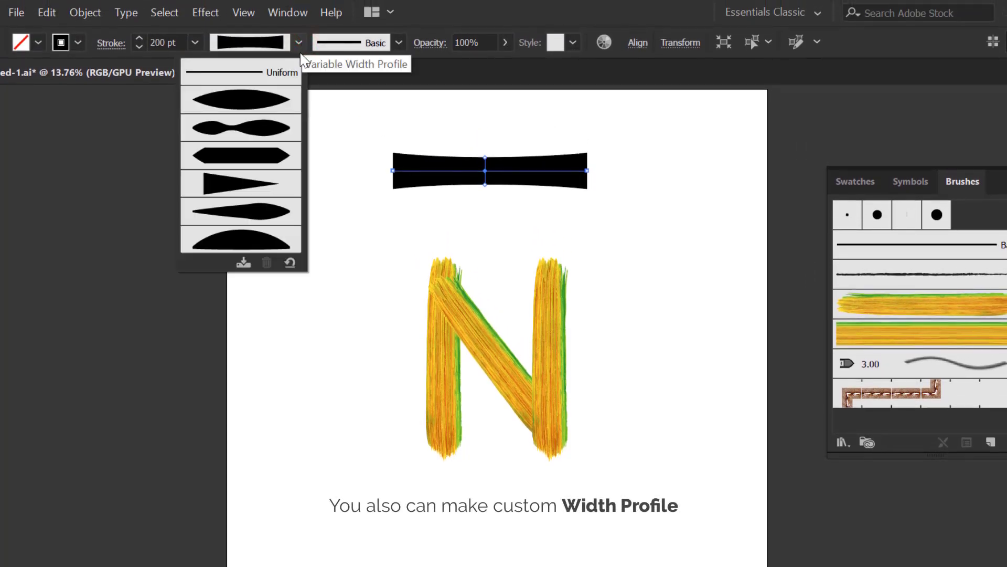
pyautogui.click(243, 264)
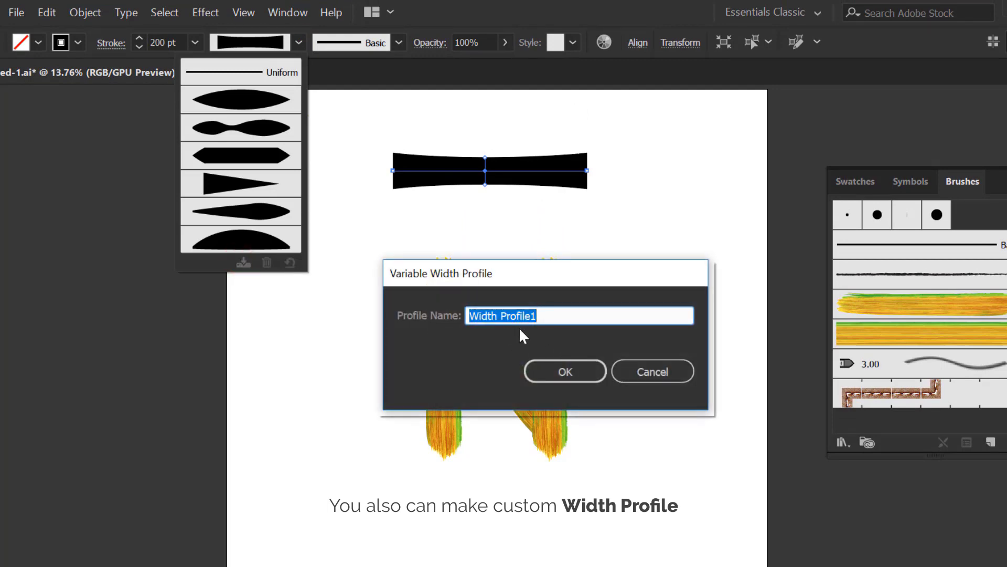
pyautogui.click(565, 369)
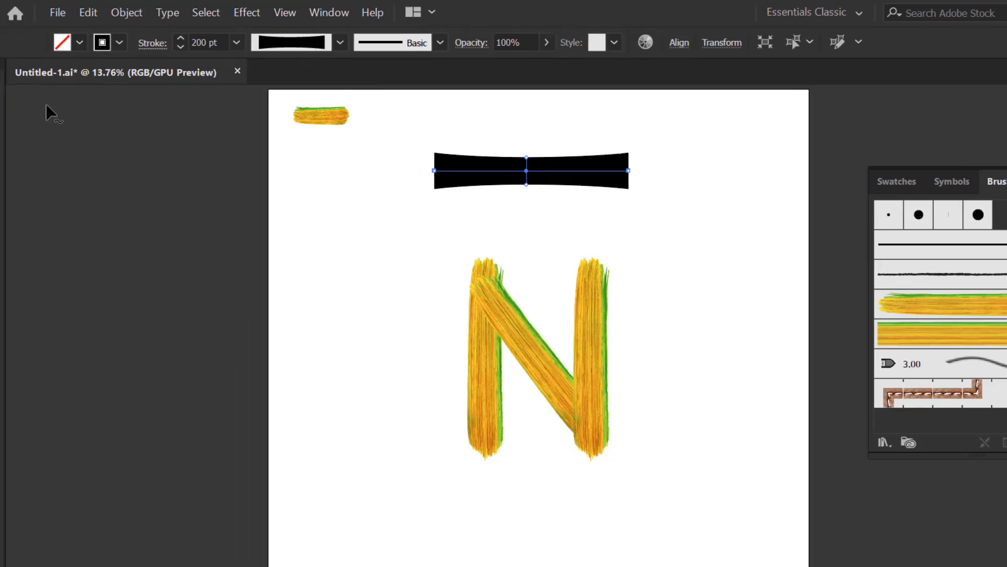
pyautogui.click(20, 98)
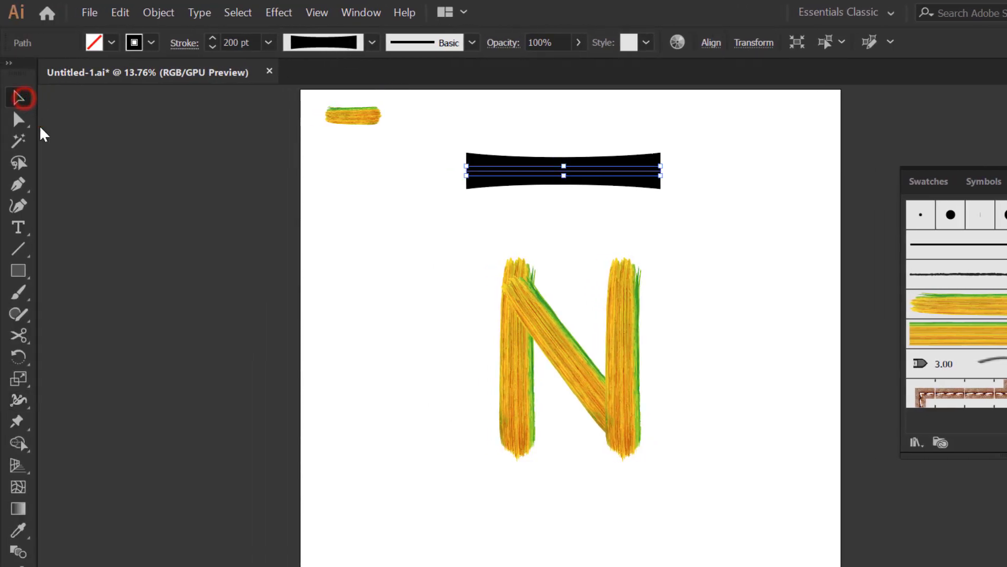
pyautogui.click(540, 203)
pyautogui.moveTo(518, 113); pyautogui.dragTo(554, 209)
pyautogui.press('Delete')
# Apply Width Profile1 to the painted N's brush strokes
pyautogui.moveTo(364, 245); pyautogui.dragTo(598, 402)
pyautogui.click(304, 43)
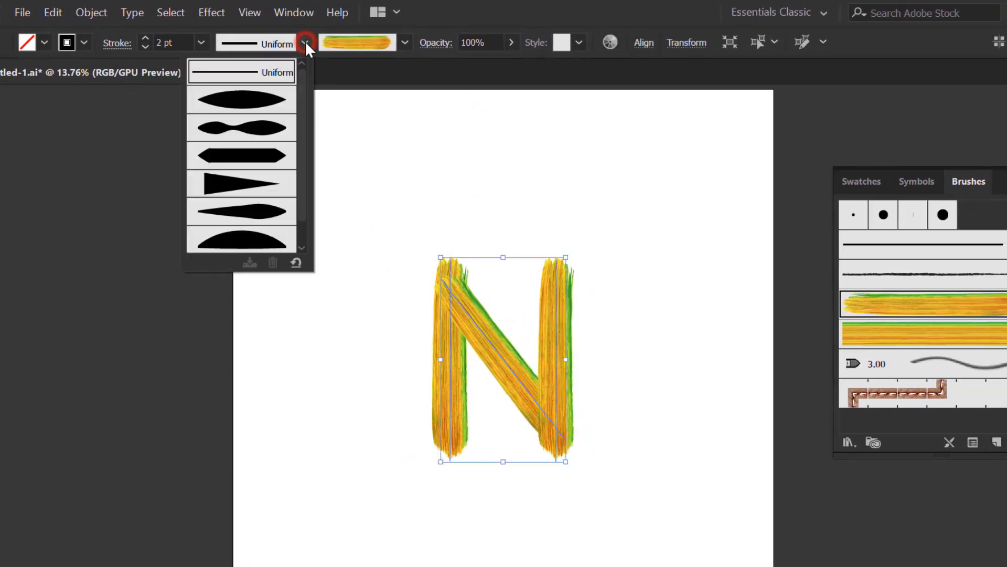
pyautogui.scroll(-1, 299, 120)
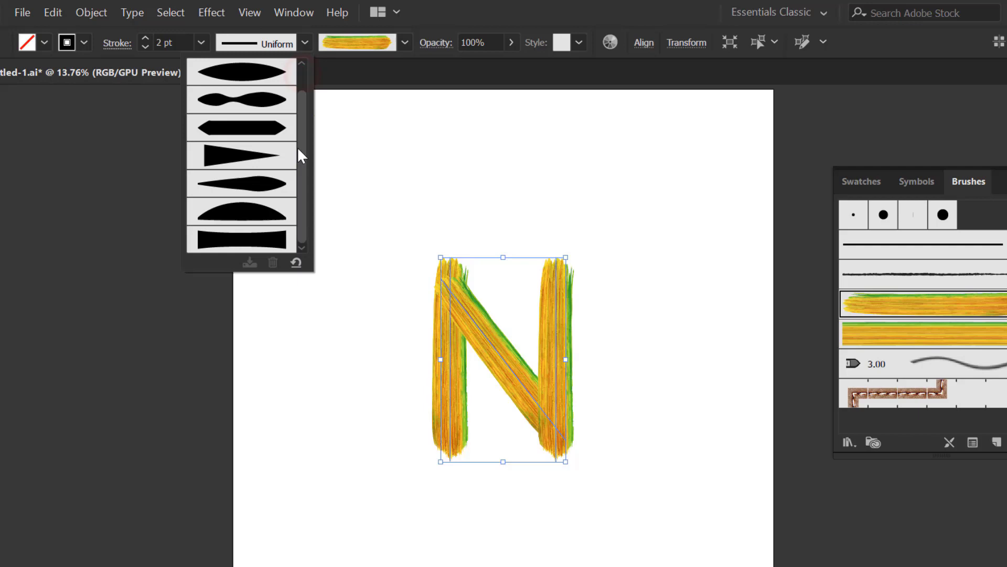
pyautogui.click(257, 246)
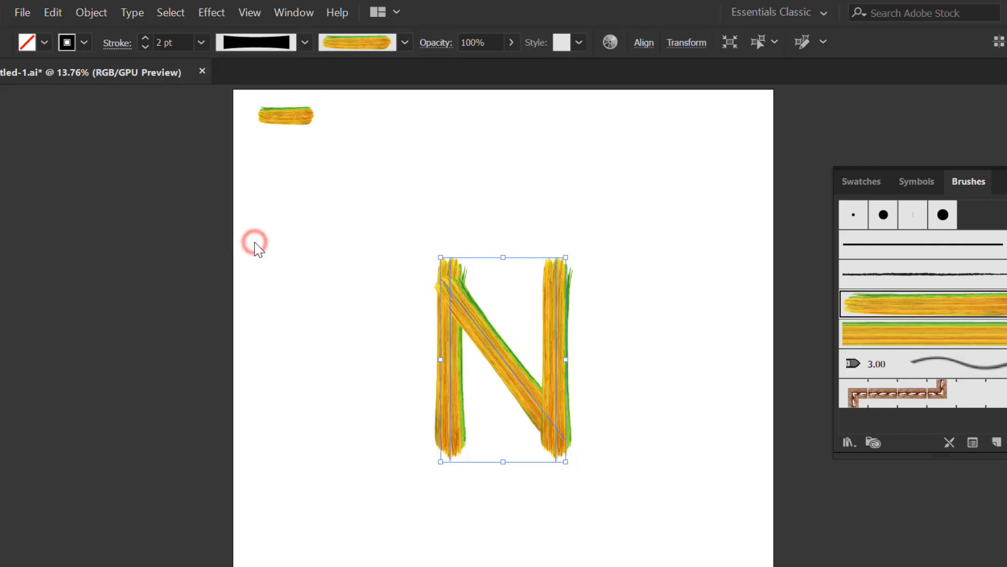
pyautogui.click(675, 385)
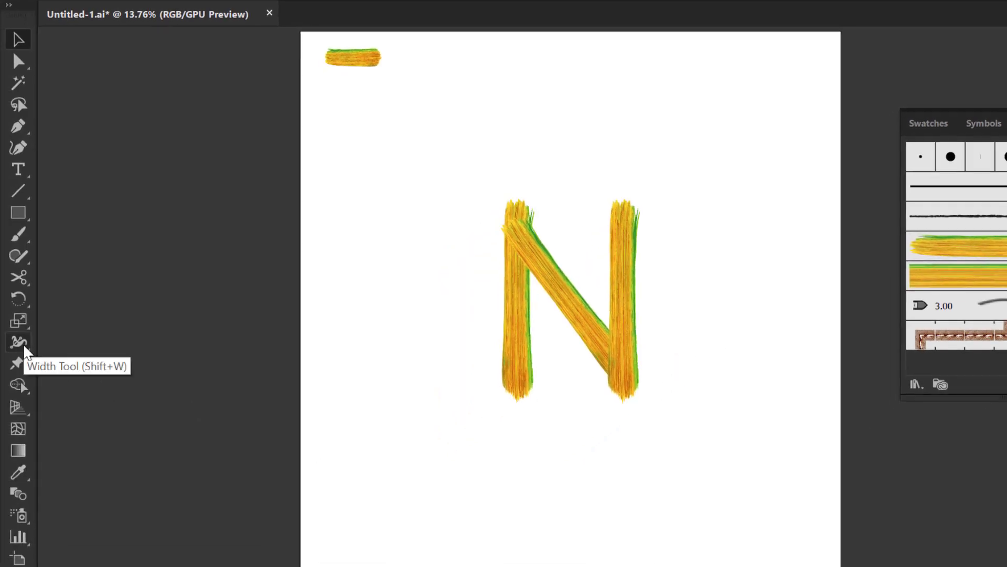
# With the Width tool, widen the top and bottom ends of the N's left and right strokes
pyautogui.click(24, 348)
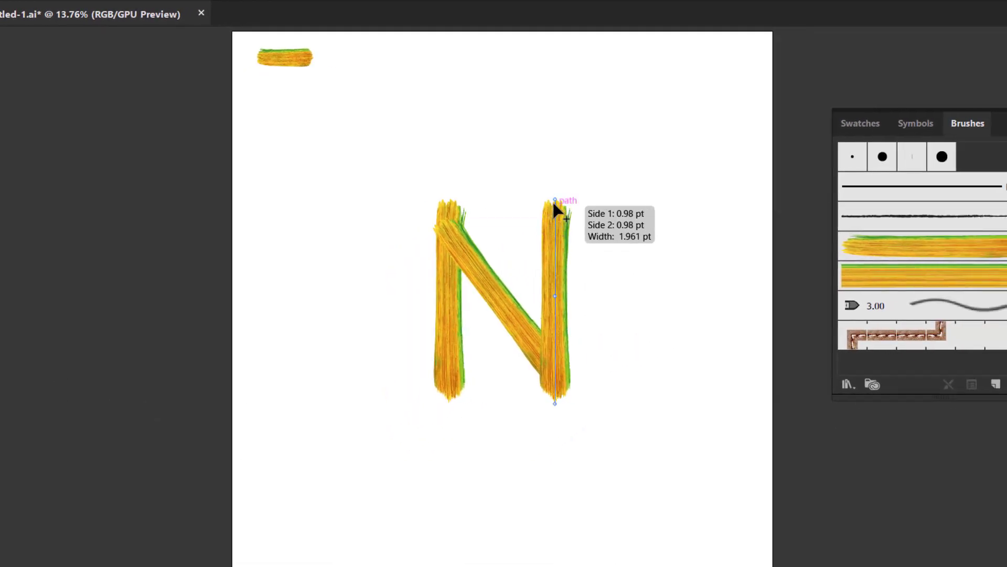
pyautogui.moveTo(554, 201); pyautogui.dragTo(580, 200)
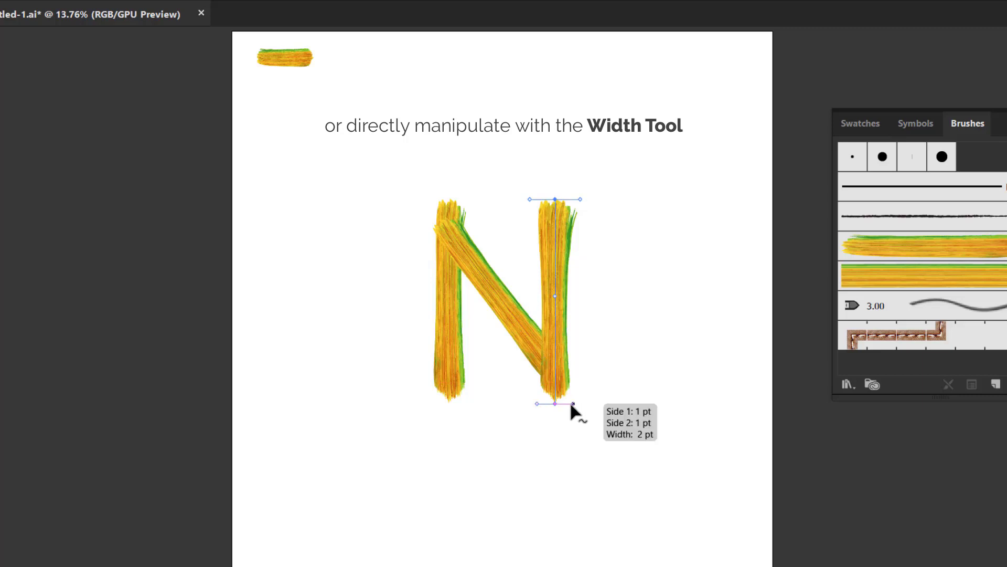
pyautogui.moveTo(562, 405); pyautogui.dragTo(579, 405)
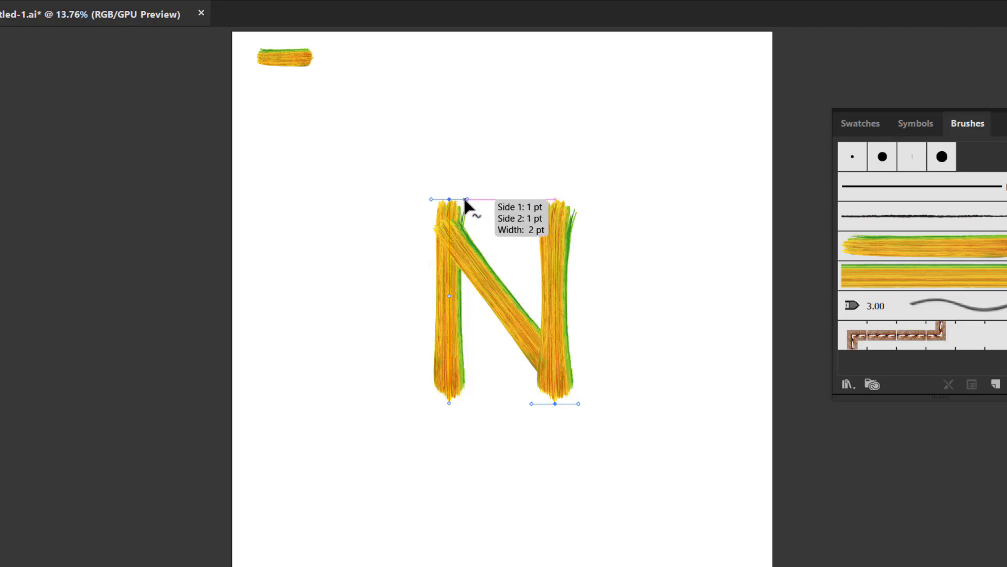
pyautogui.moveTo(465, 204); pyautogui.dragTo(472, 263)
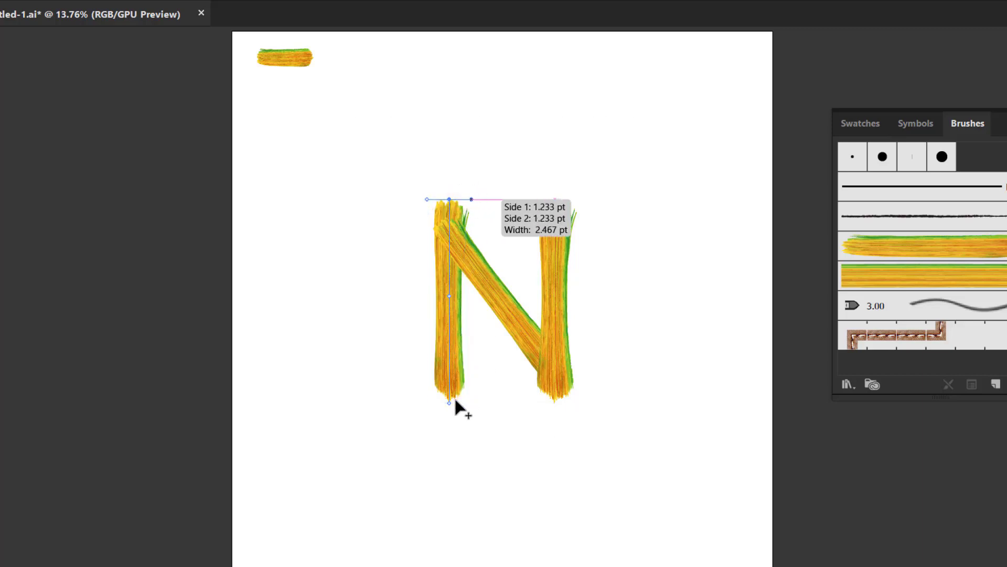
pyautogui.moveTo(466, 403); pyautogui.dragTo(473, 405)
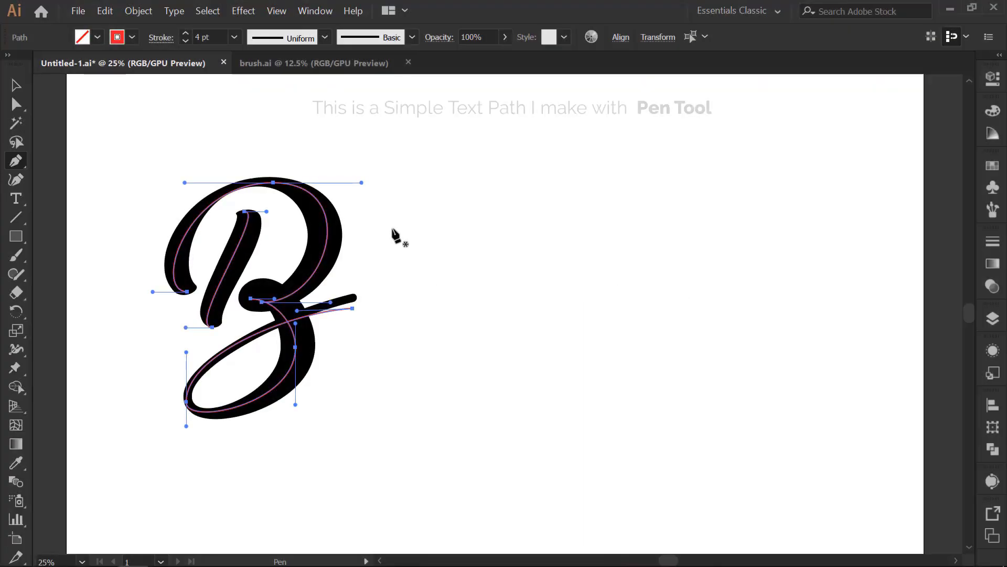
# Duplicate the B path twice to its right using Alt-drag and Ctrl+D
pyautogui.click(15, 85)
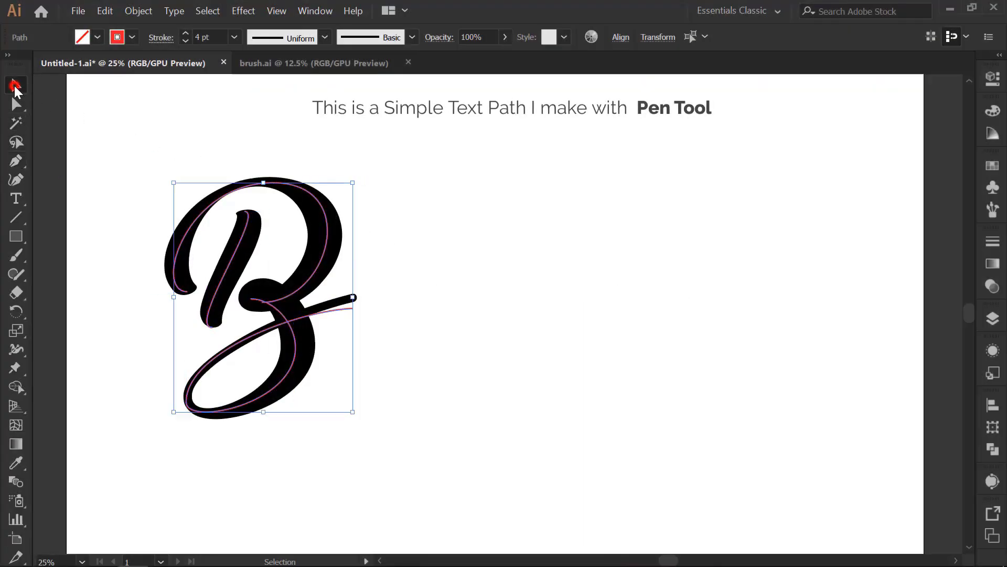
pyautogui.click(408, 315)
pyautogui.moveTo(178, 176); pyautogui.dragTo(296, 399)
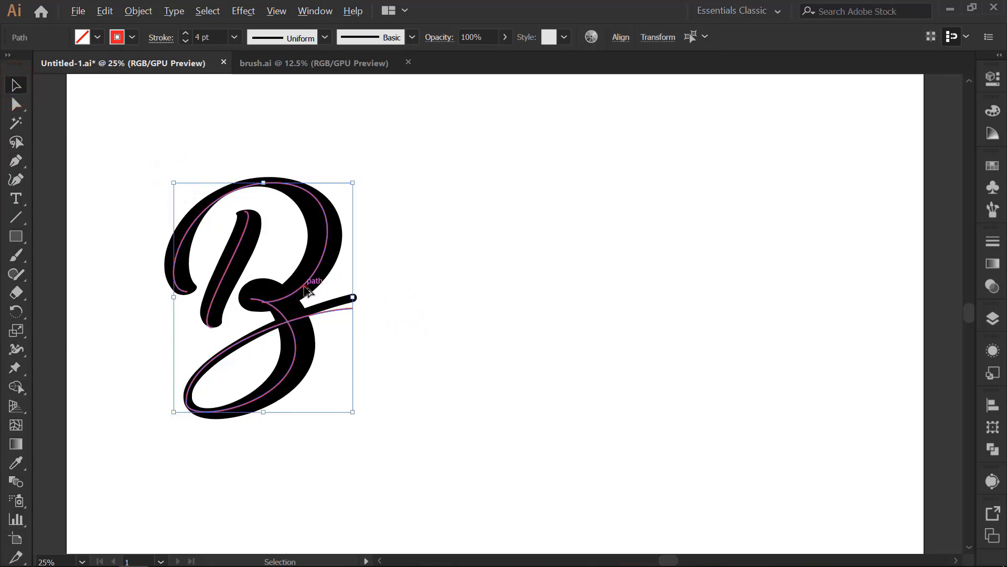
pyautogui.moveTo(308, 292); pyautogui.dragTo(563, 315)
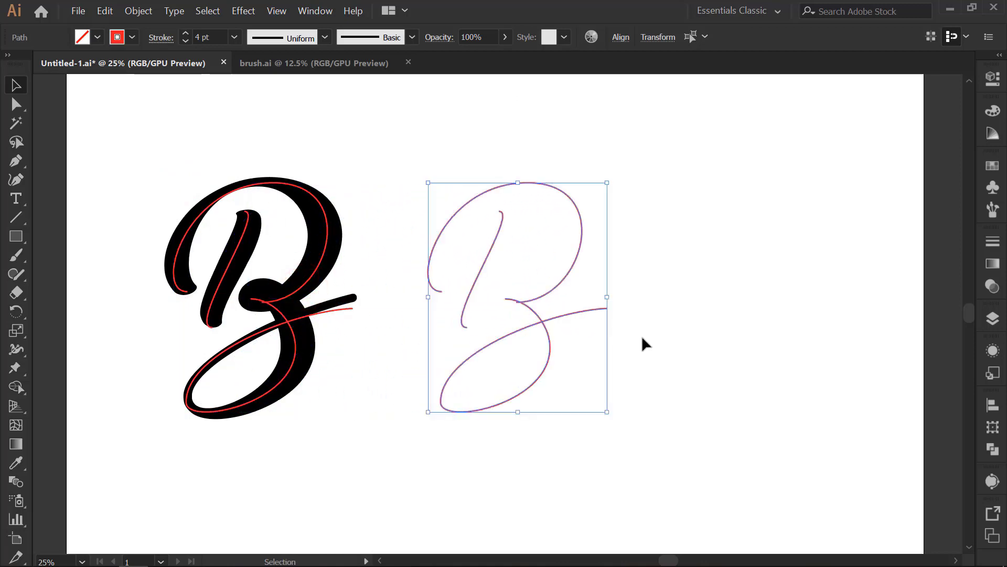
pyautogui.hotkey('ctrl', 'd')
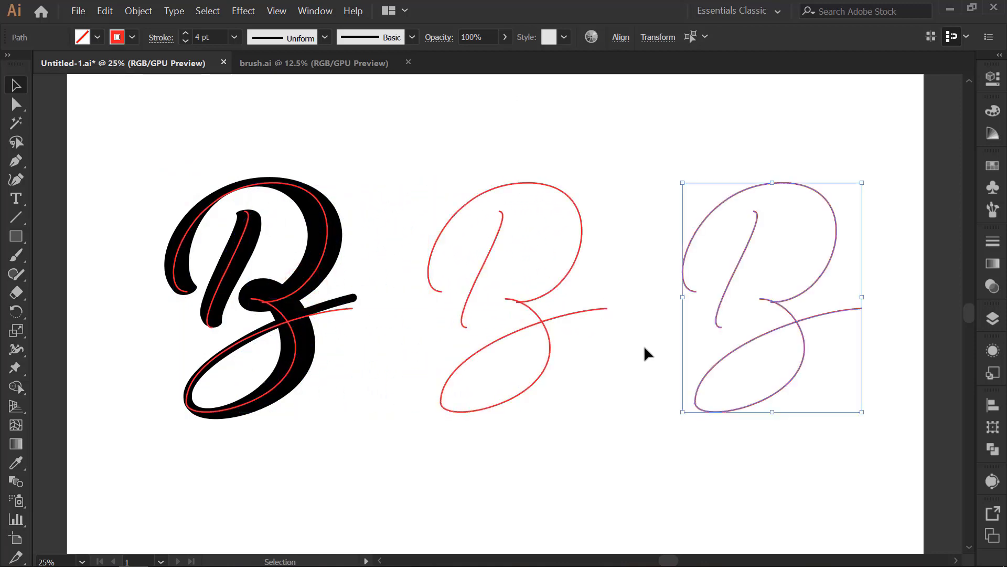
pyautogui.click(682, 514)
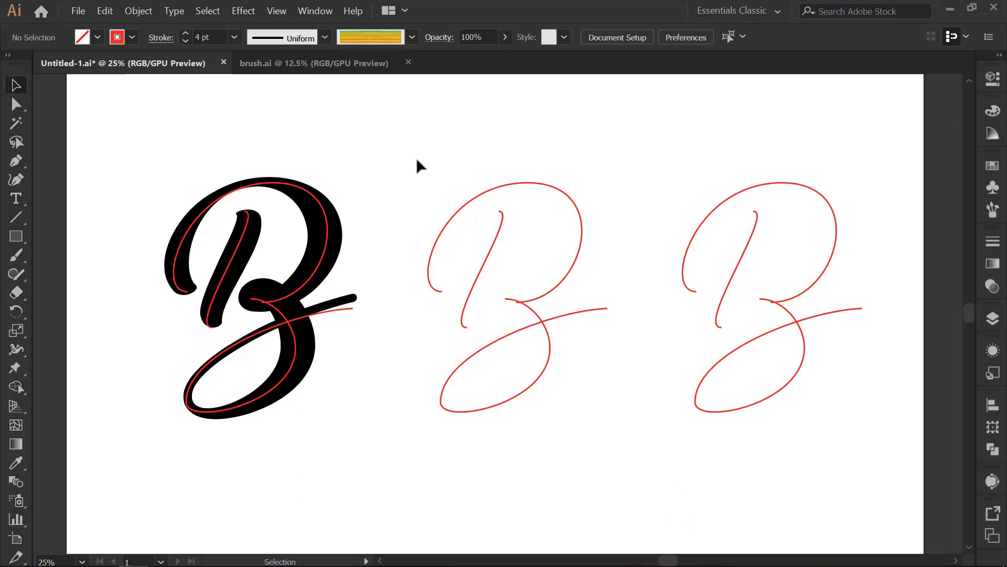
pyautogui.moveTo(415, 158); pyautogui.dragTo(551, 457)
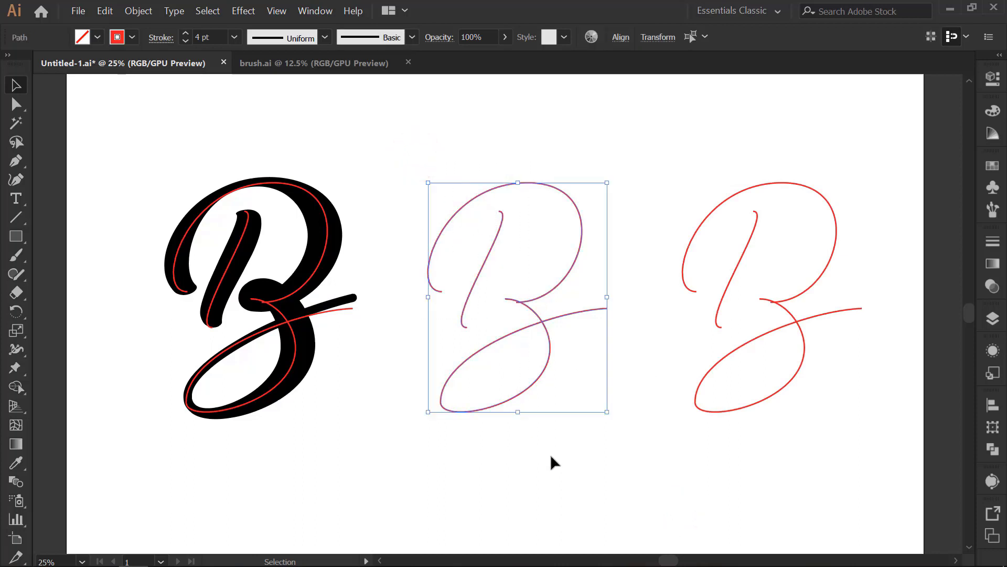
# Stroke the middle B with the rough orange-green Art Brush 1
pyautogui.click(995, 211)
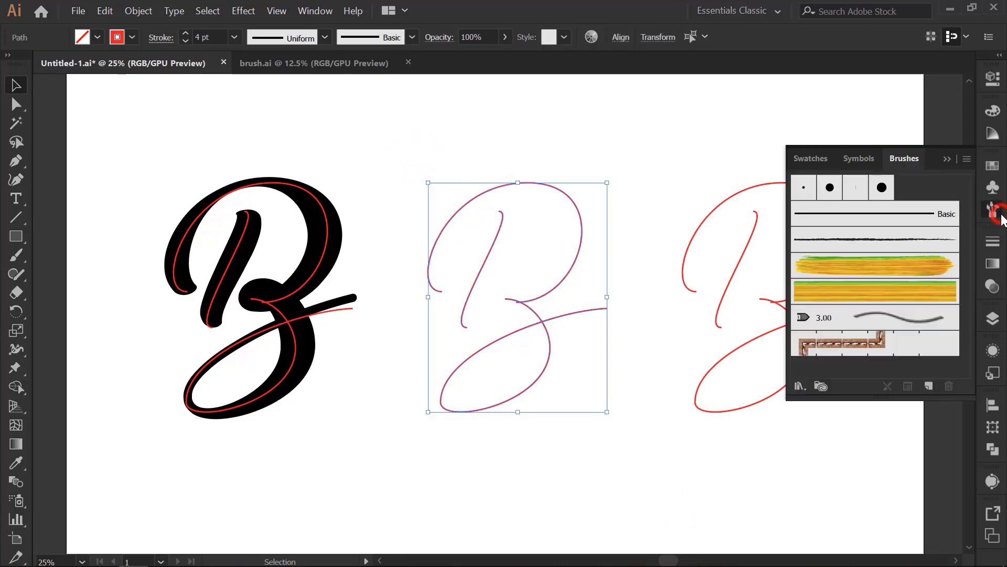
pyautogui.click(942, 272)
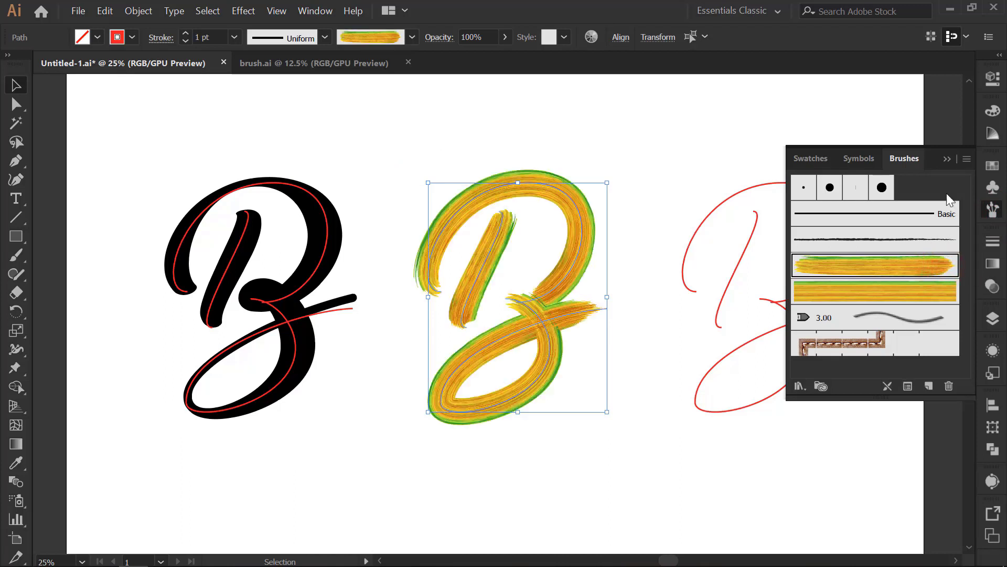
pyautogui.click(947, 159)
# Stroke the right B with the yellow striped Art Brush 2
pyautogui.moveTo(696, 180); pyautogui.dragTo(769, 418)
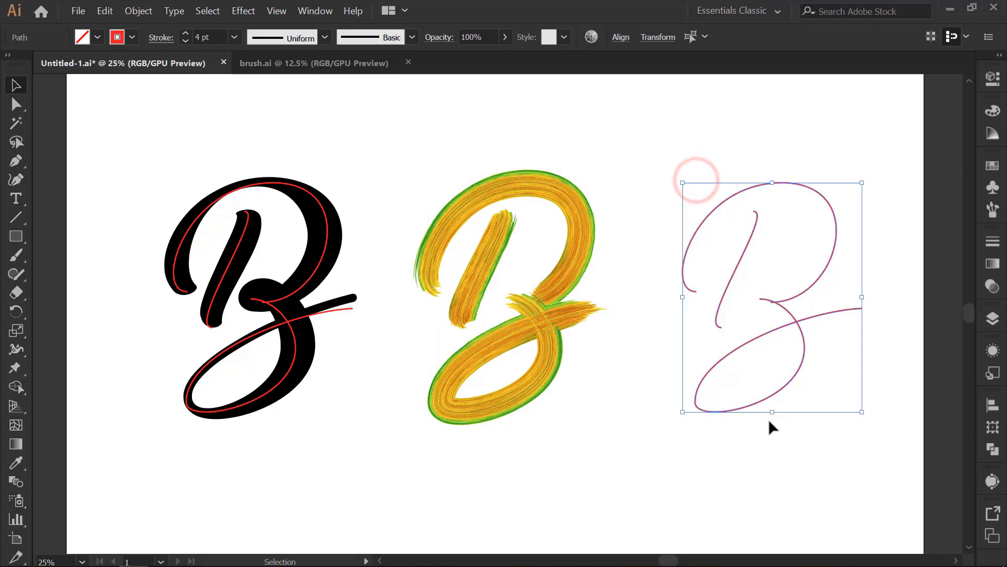
pyautogui.click(993, 212)
pyautogui.click(922, 297)
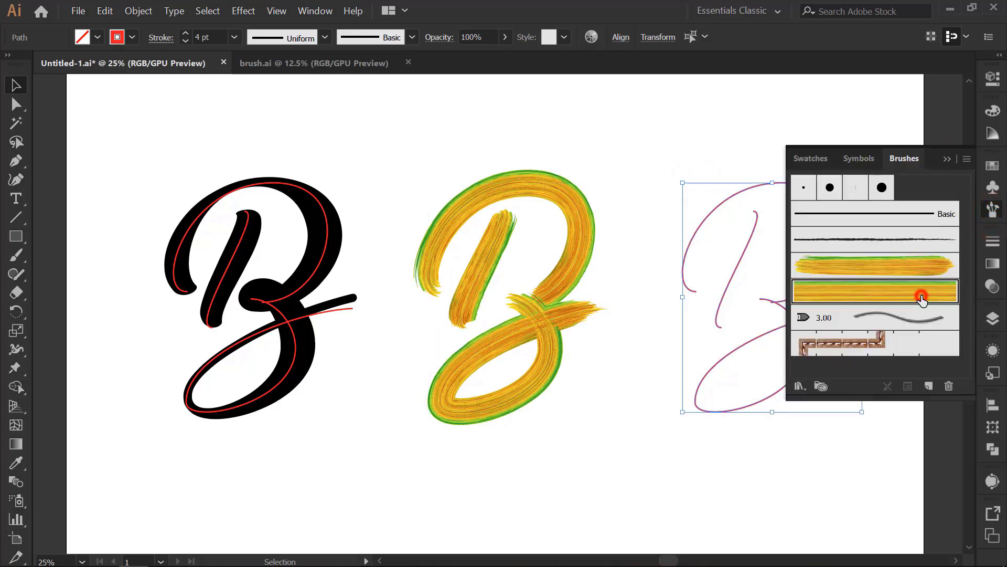
pyautogui.click(946, 158)
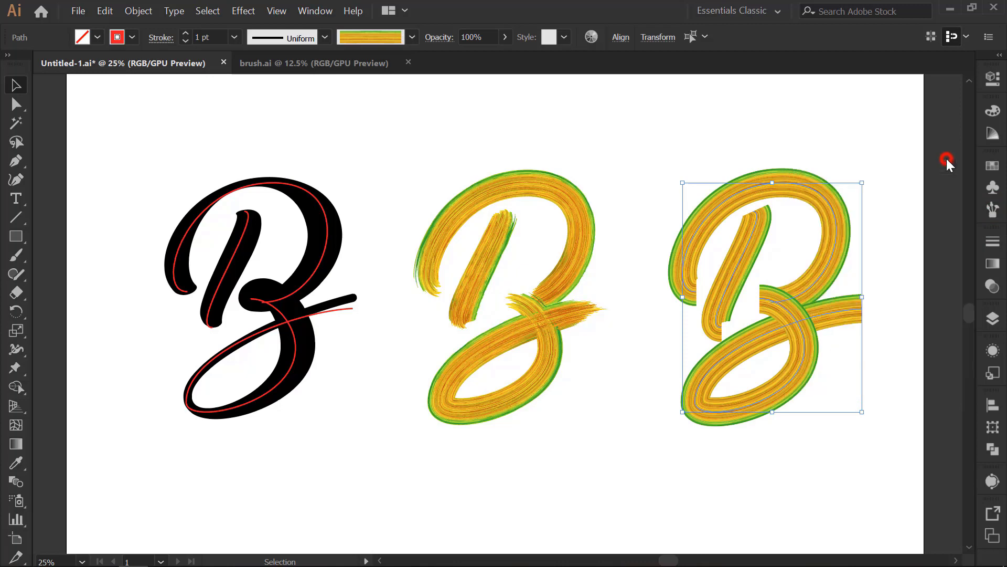
pyautogui.click(593, 462)
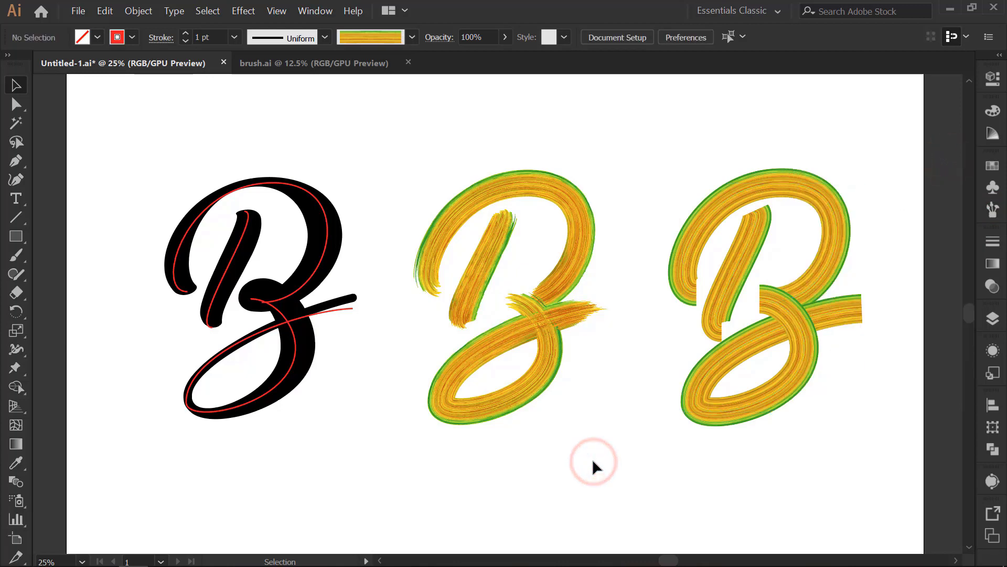
pyautogui.click(20, 216)
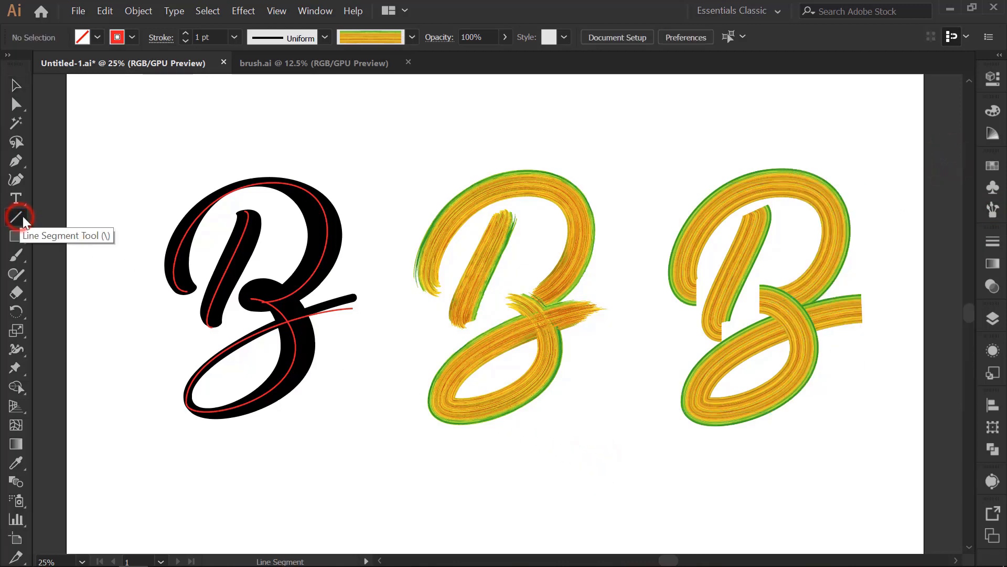
# Draw a horizontal line above the three Bs with a 100 pt stroke weight
pyautogui.moveTo(368, 120); pyautogui.dragTo(621, 120)
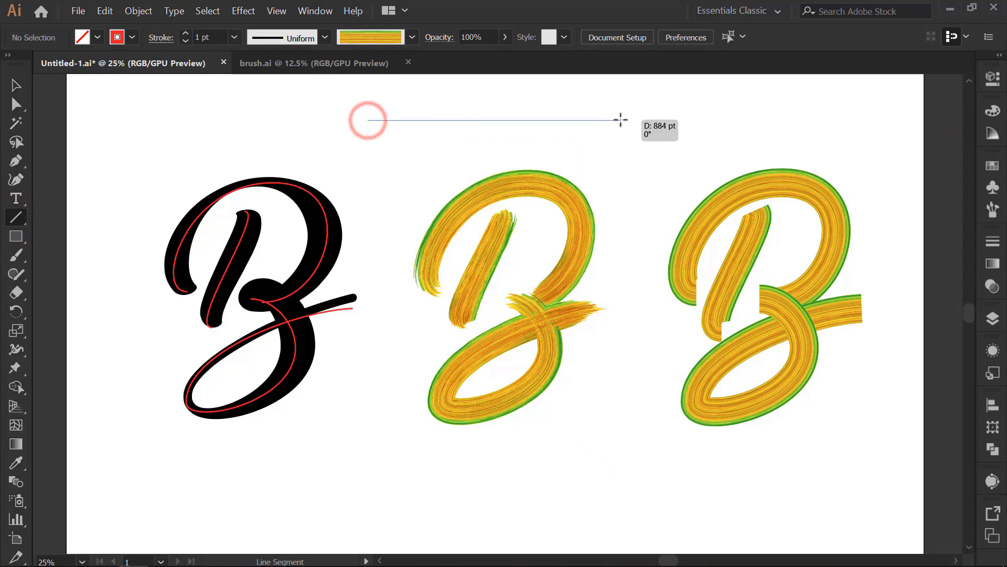
pyautogui.click(201, 36)
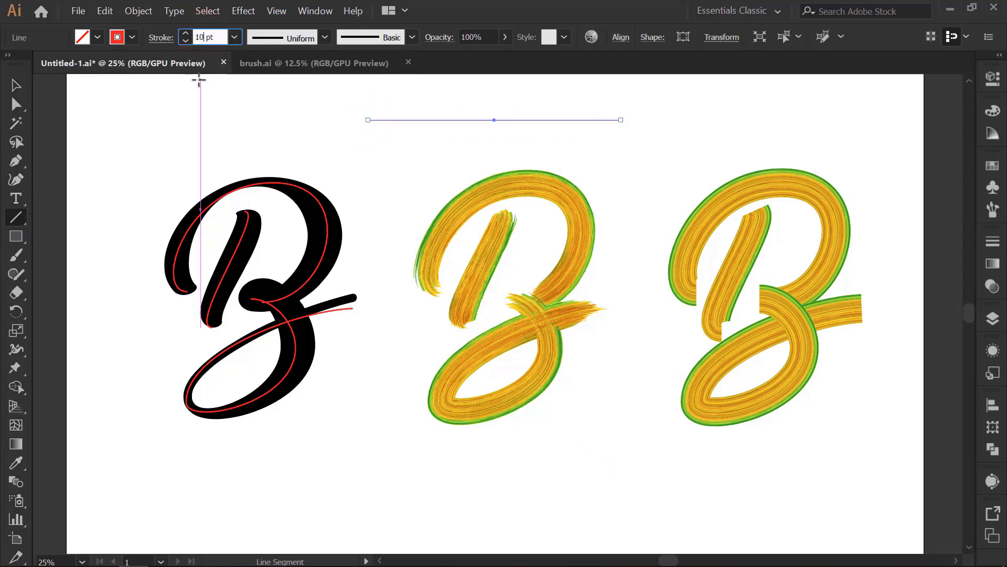
pyautogui.write('100')
pyautogui.press('Return')
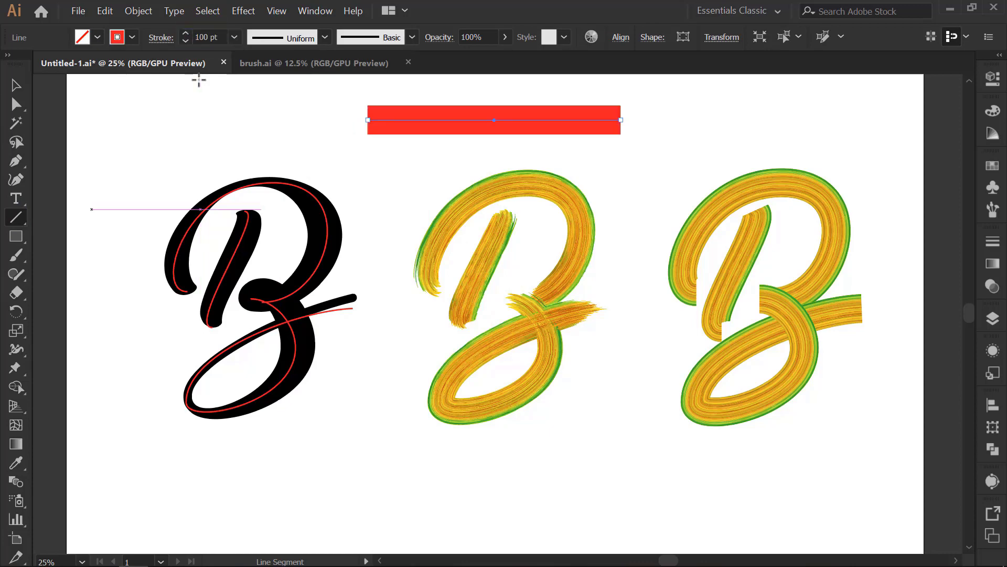
# Narrow the line's right end to a 50 pt width with the Width tool
pyautogui.click(17, 350)
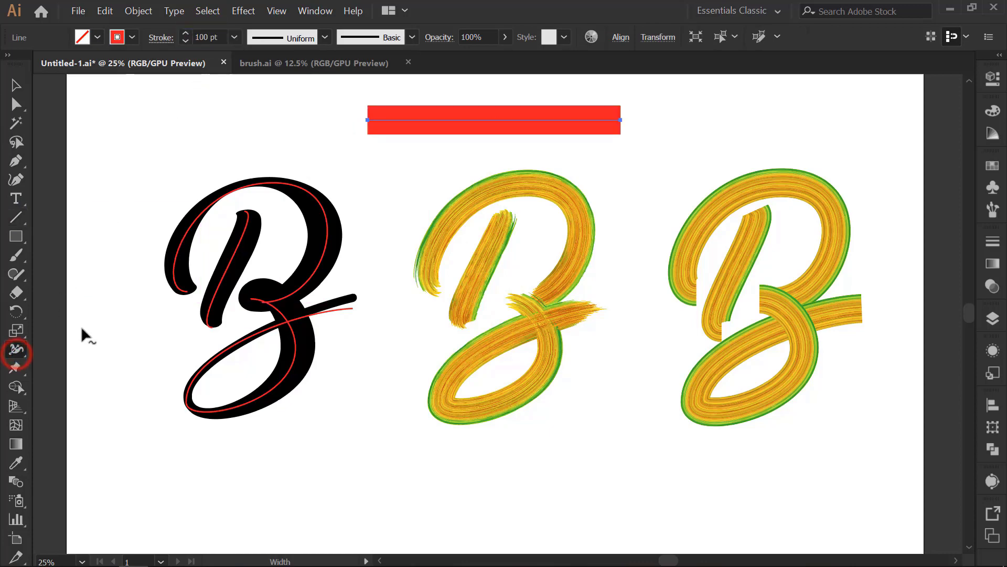
pyautogui.doubleClick(621, 121)
pyautogui.moveTo(721, 91); pyautogui.dragTo(743, 138)
pyautogui.press('BackSpace')
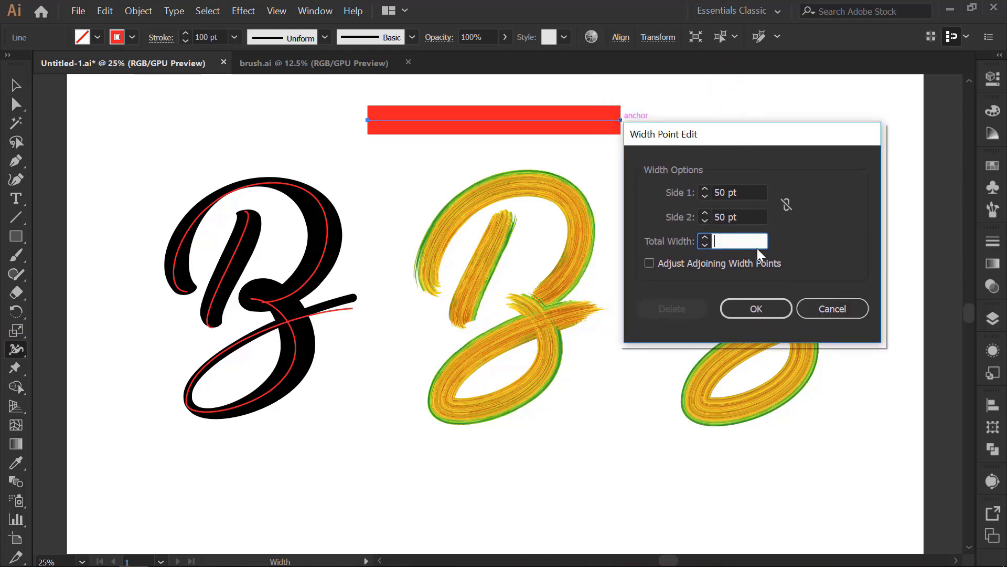
pyautogui.write('50')
pyautogui.press('Return')
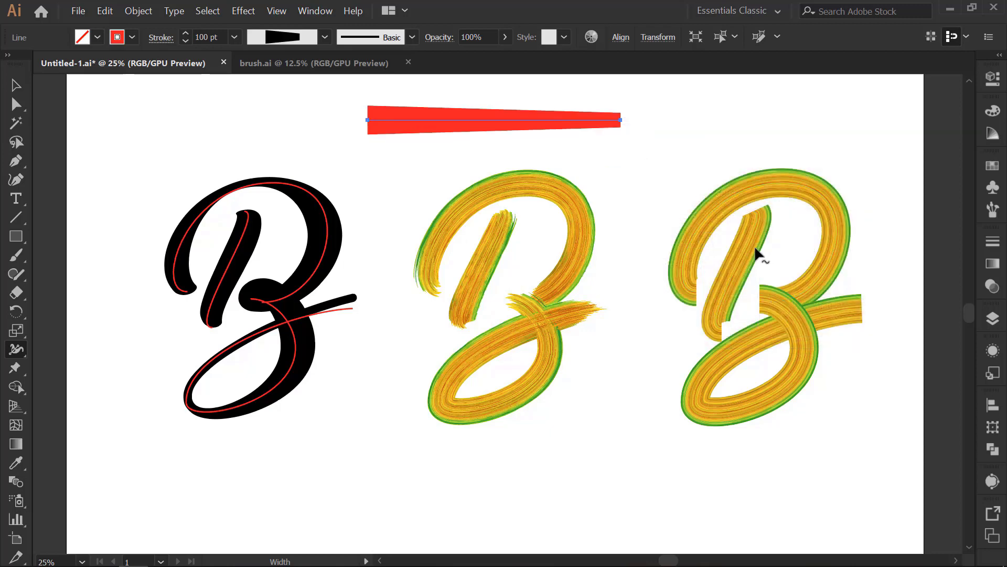
pyautogui.click(21, 84)
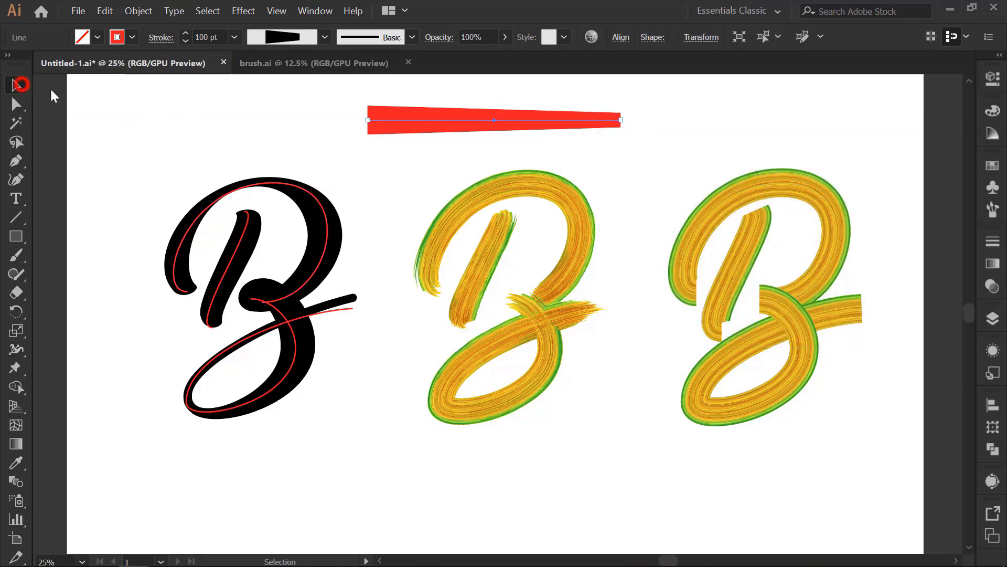
# Add the red line's taper to the width profiles list
pyautogui.click(288, 128)
pyautogui.click(375, 115)
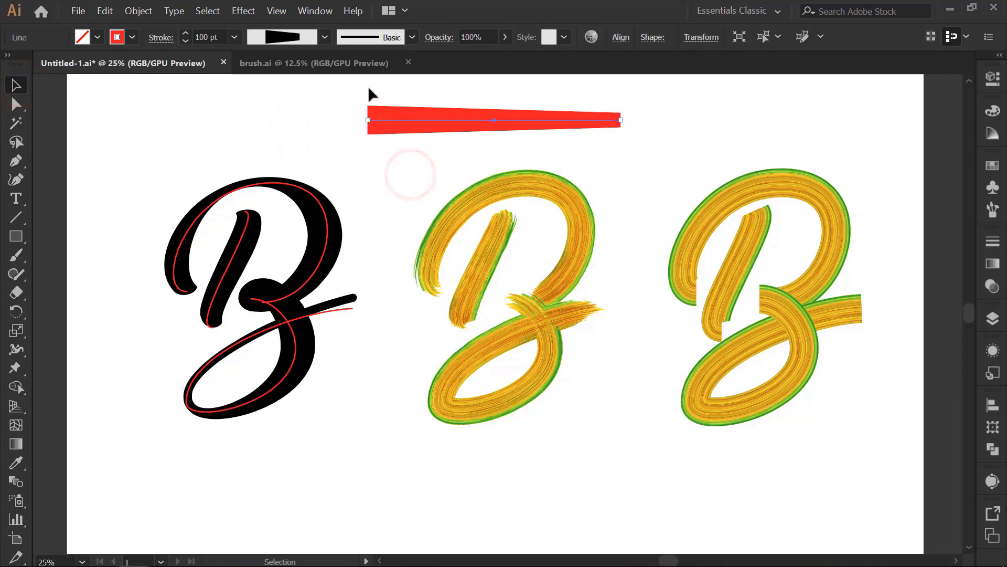
pyautogui.click(328, 34)
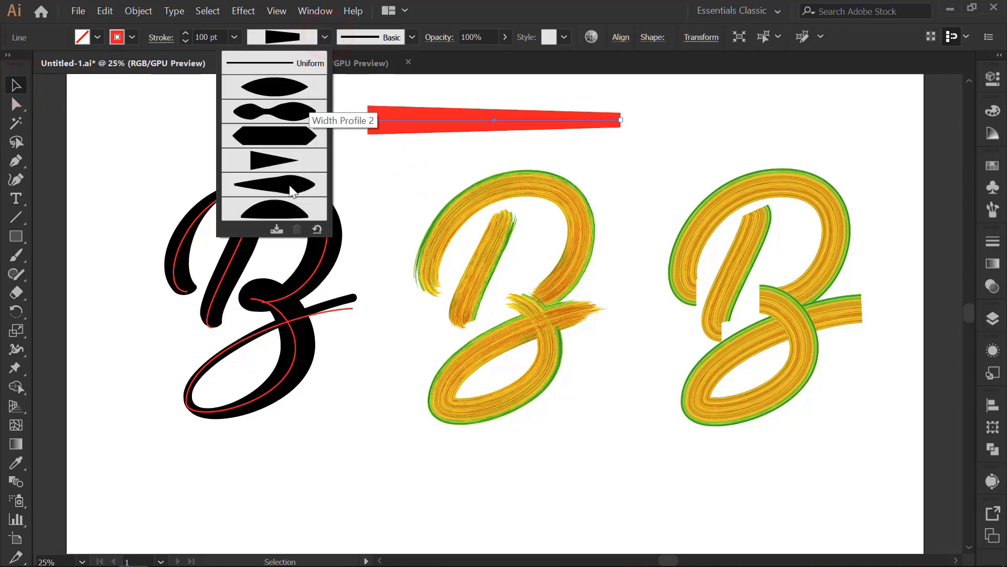
pyautogui.click(277, 230)
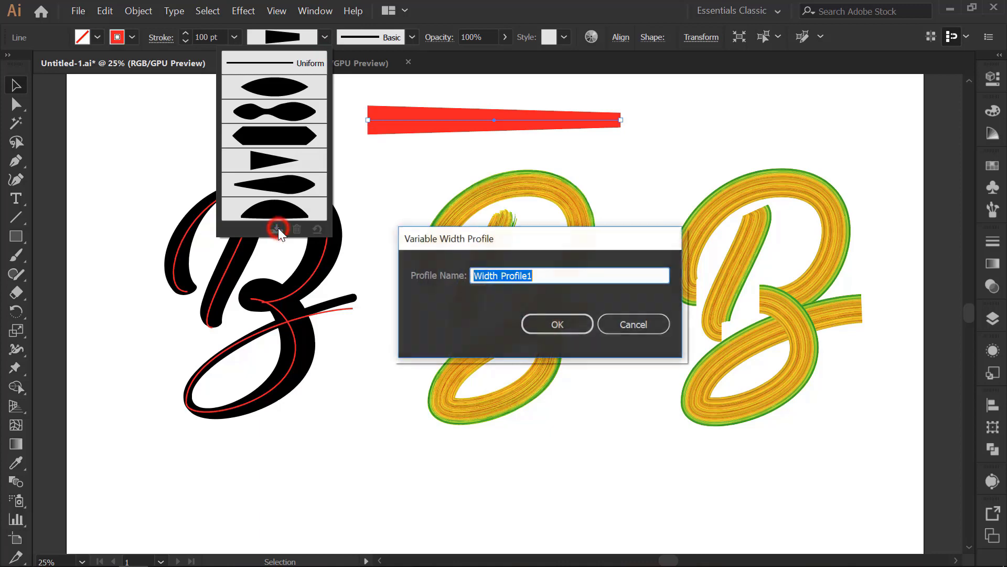
pyautogui.click(534, 327)
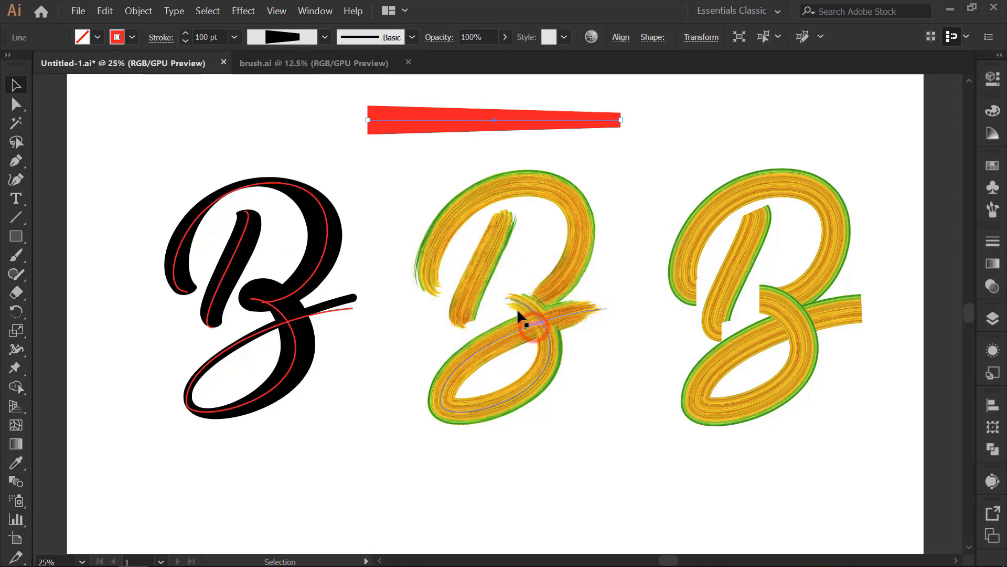
# Delete the red tapered sample line
pyautogui.click(385, 176)
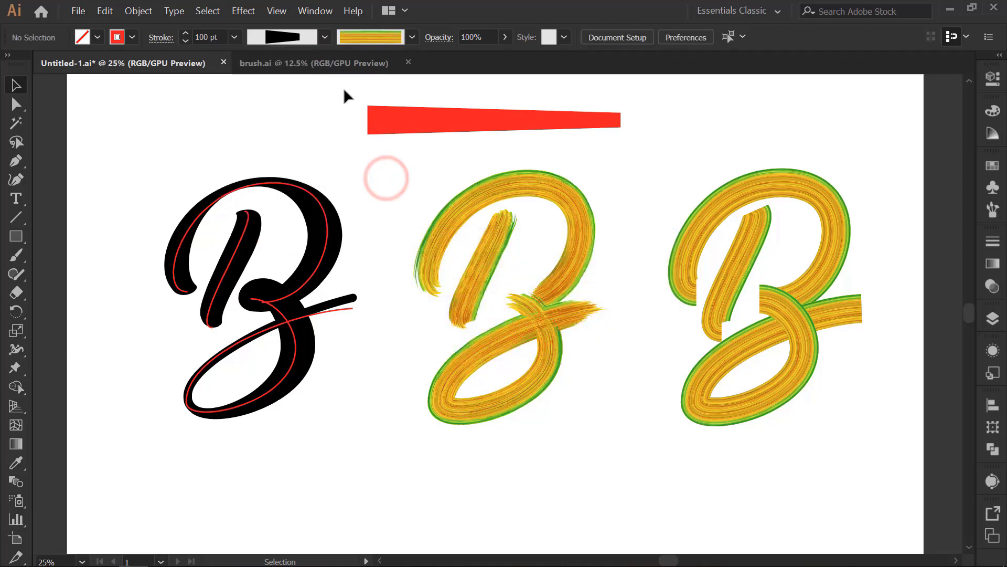
pyautogui.moveTo(343, 87); pyautogui.dragTo(411, 161)
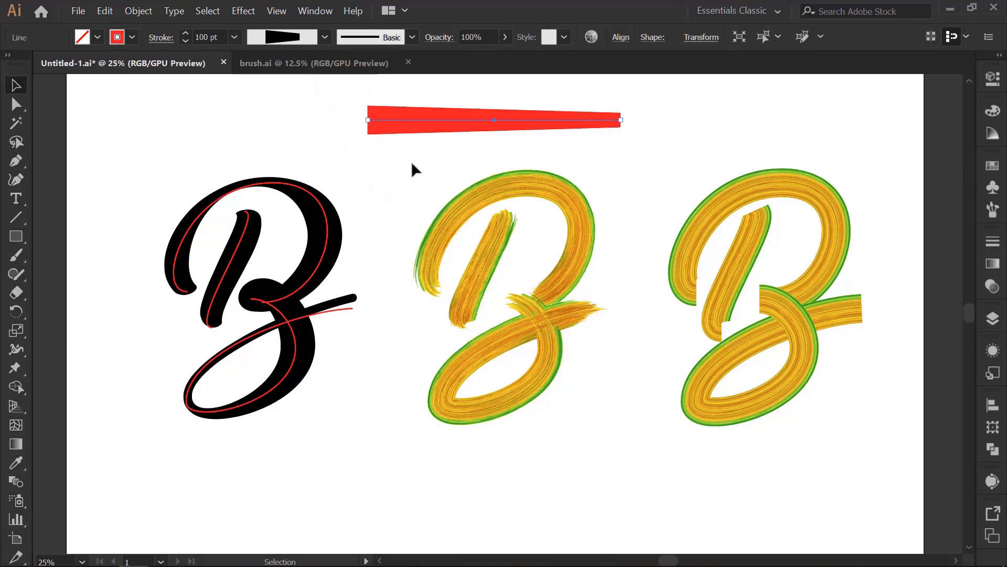
pyautogui.press('Delete')
pyautogui.moveTo(366, 131); pyautogui.dragTo(571, 436)
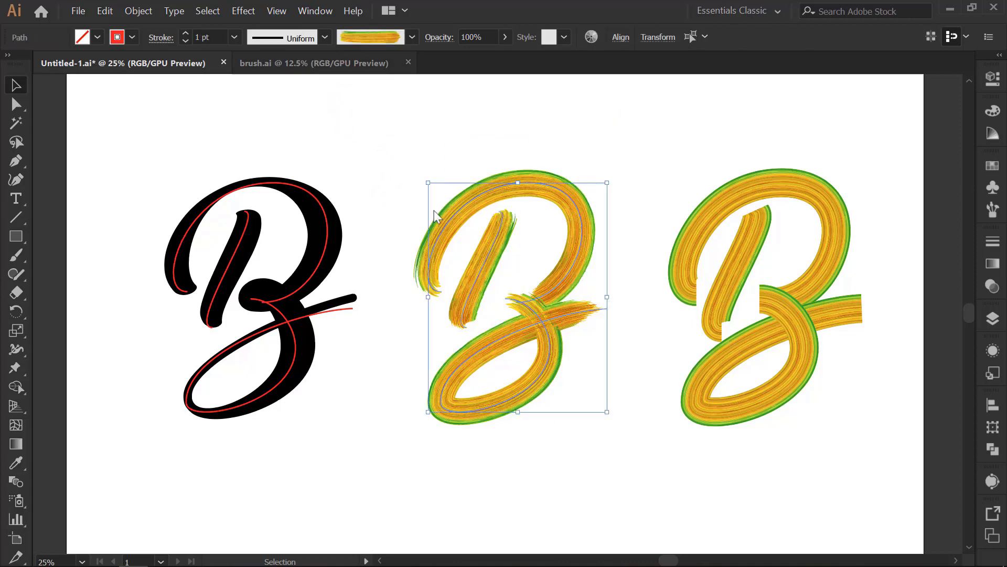
# Apply the new tapered width profile to the middle B, then to the right B
pyautogui.click(325, 37)
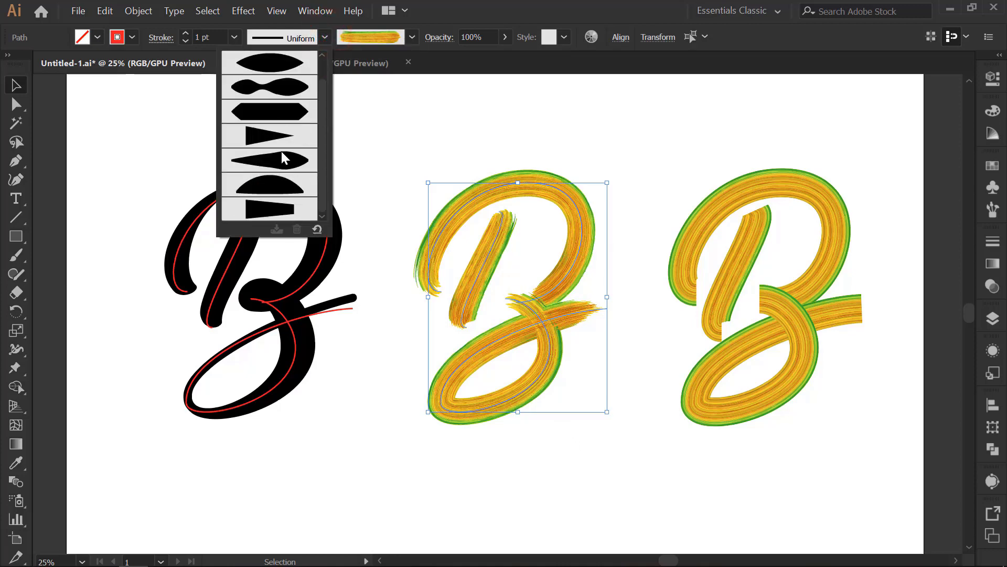
pyautogui.click(283, 207)
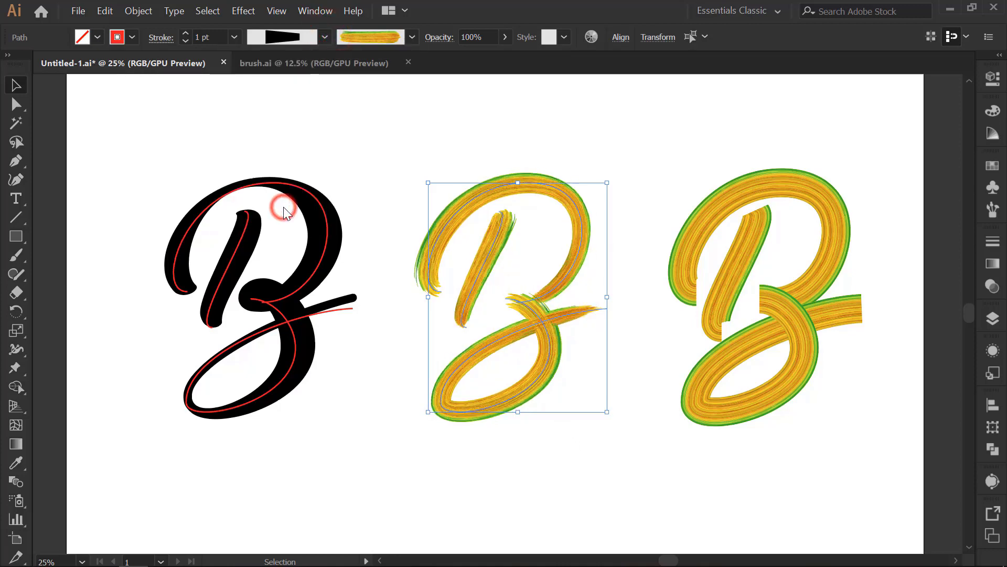
pyautogui.click(622, 386)
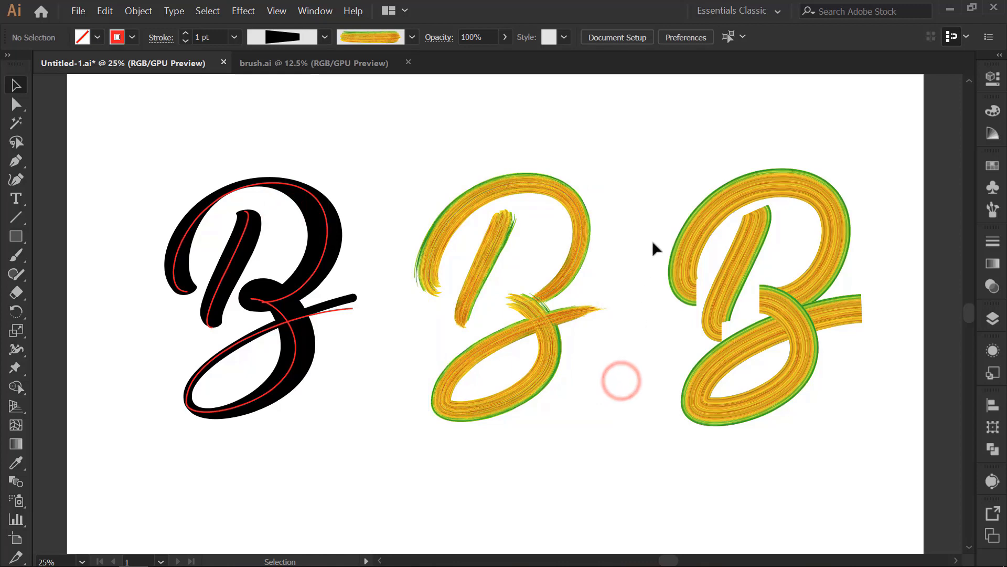
pyautogui.moveTo(669, 179); pyautogui.dragTo(804, 416)
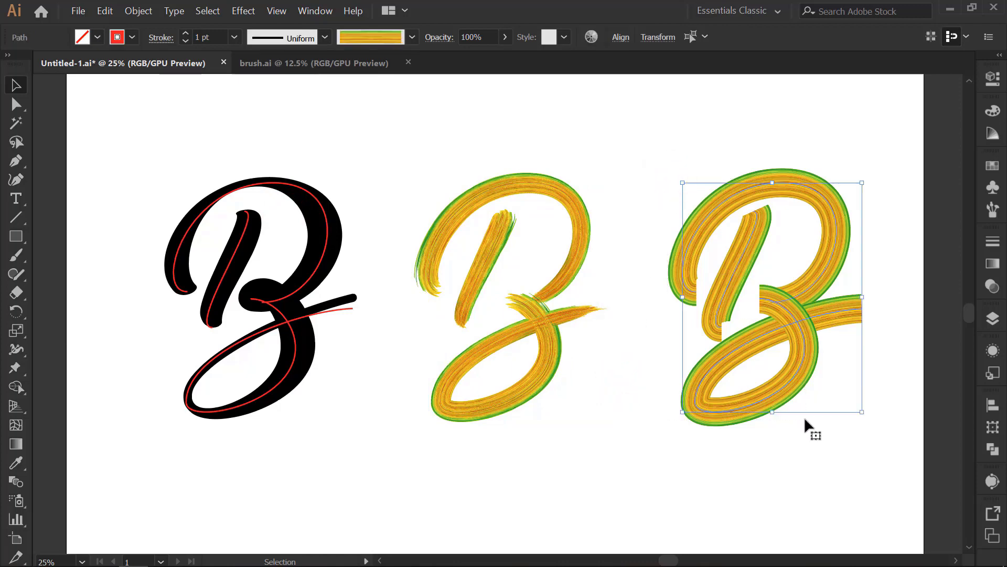
pyautogui.click(324, 37)
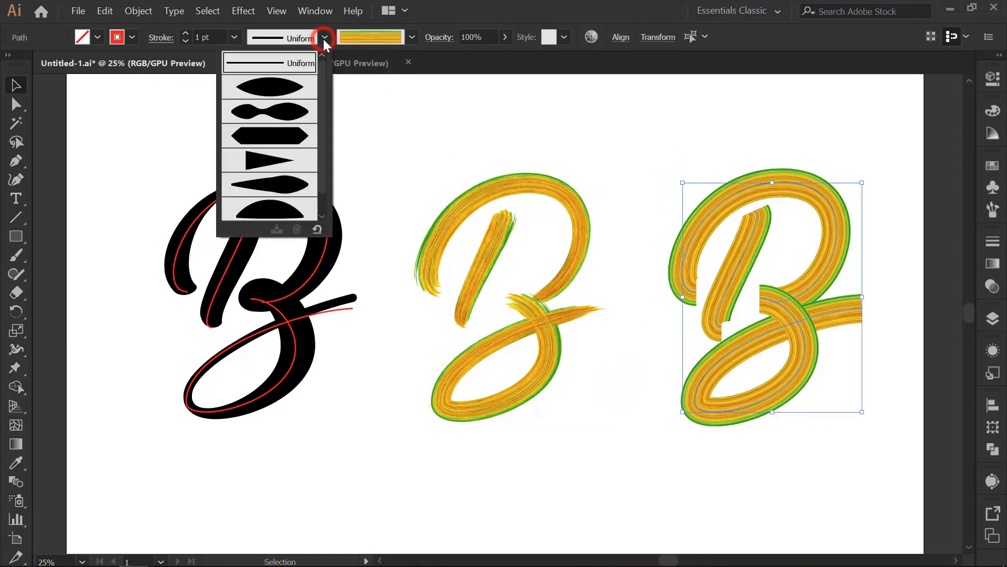
pyautogui.click(285, 209)
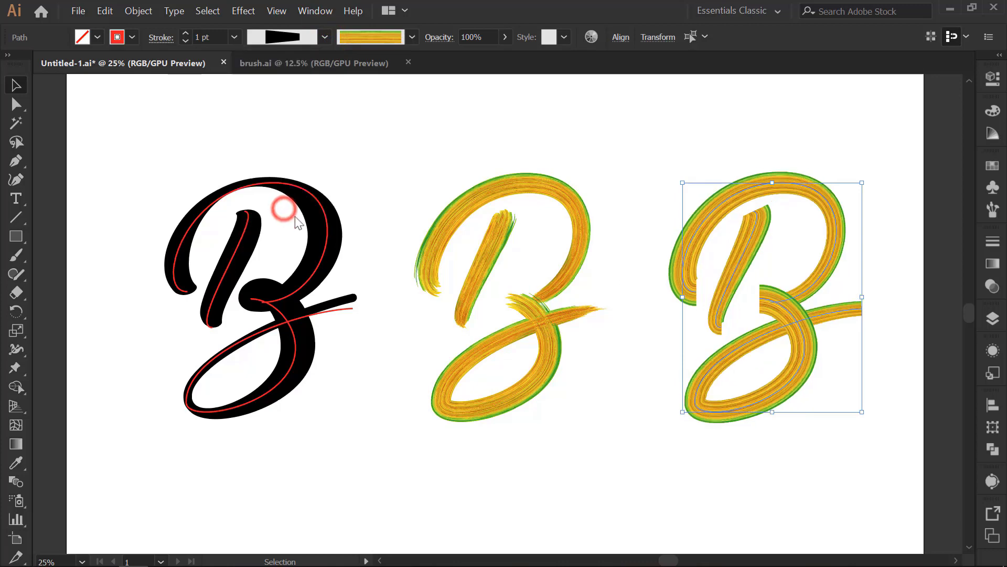
pyautogui.click(589, 423)
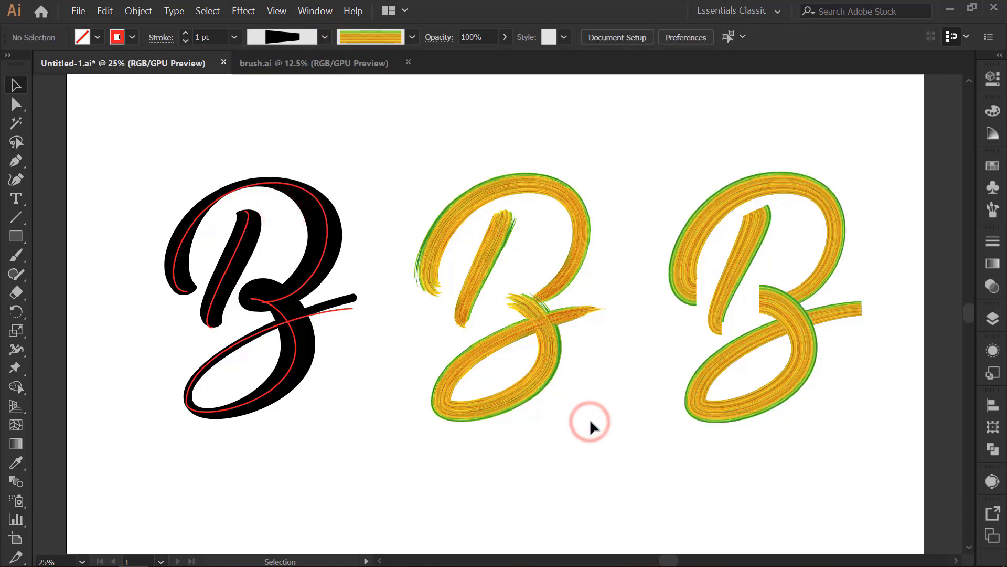
pyautogui.moveTo(414, 158); pyautogui.dragTo(805, 459)
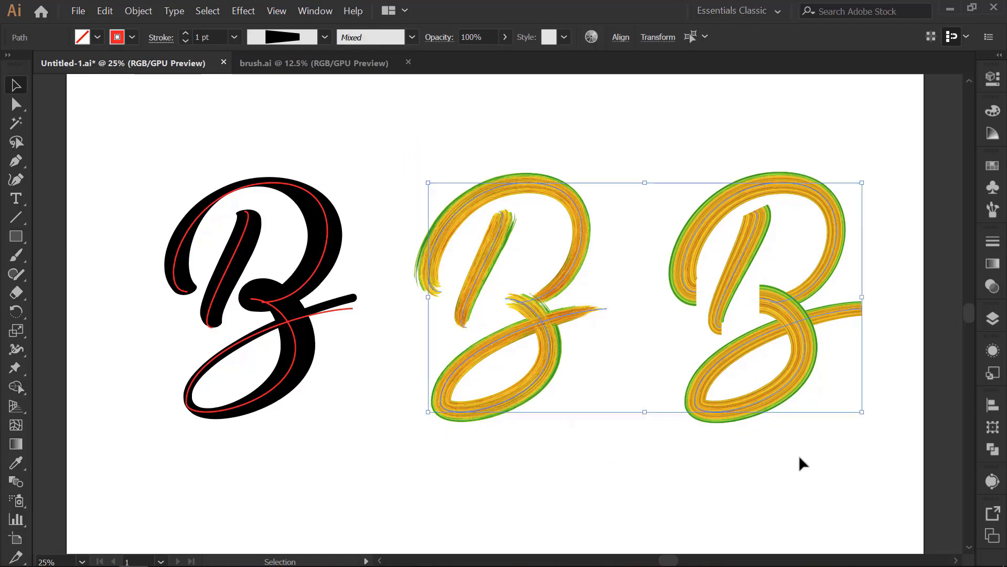
# Raise both brushed B letters' stroke weight to 1.5 pt, then settle on 1.2 pt
pyautogui.click(199, 35)
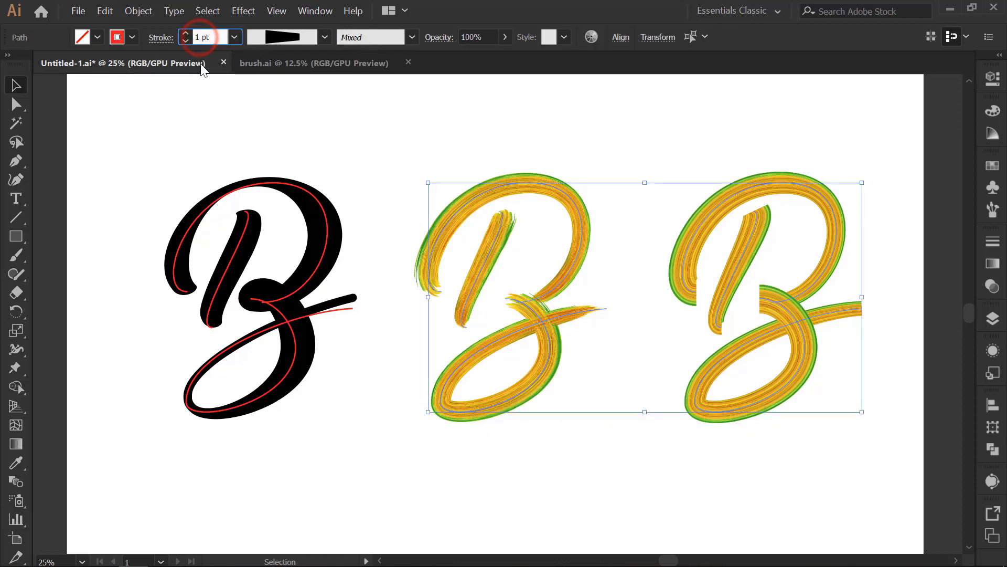
pyautogui.write('1.5')
pyautogui.press('Return')
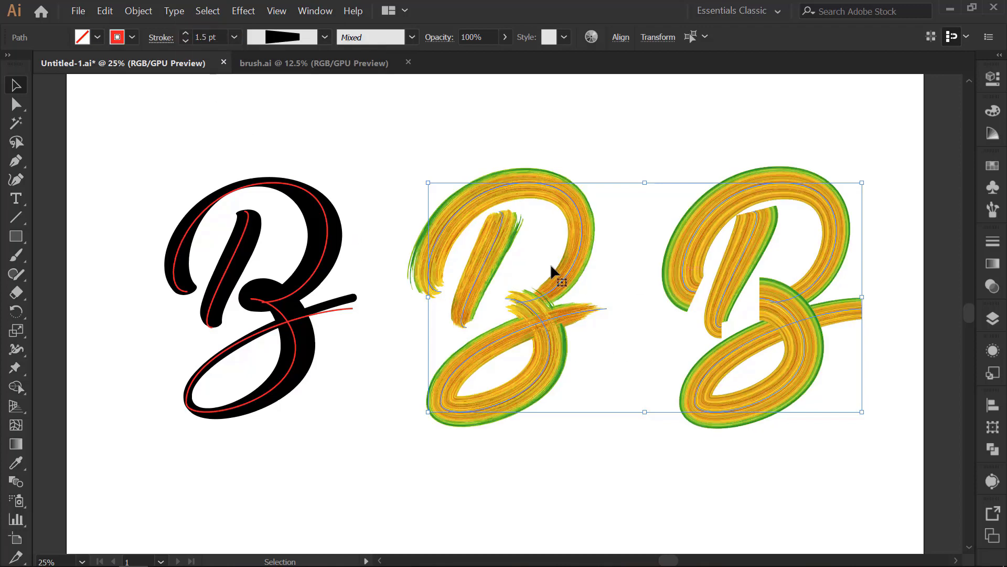
pyautogui.click(203, 37)
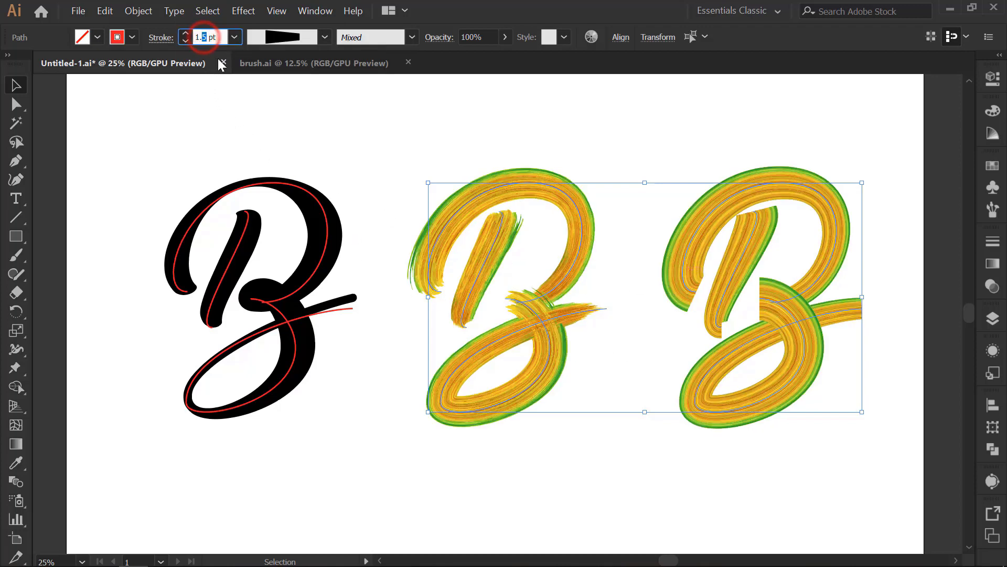
pyautogui.press('BackSpace')
pyautogui.write('2')
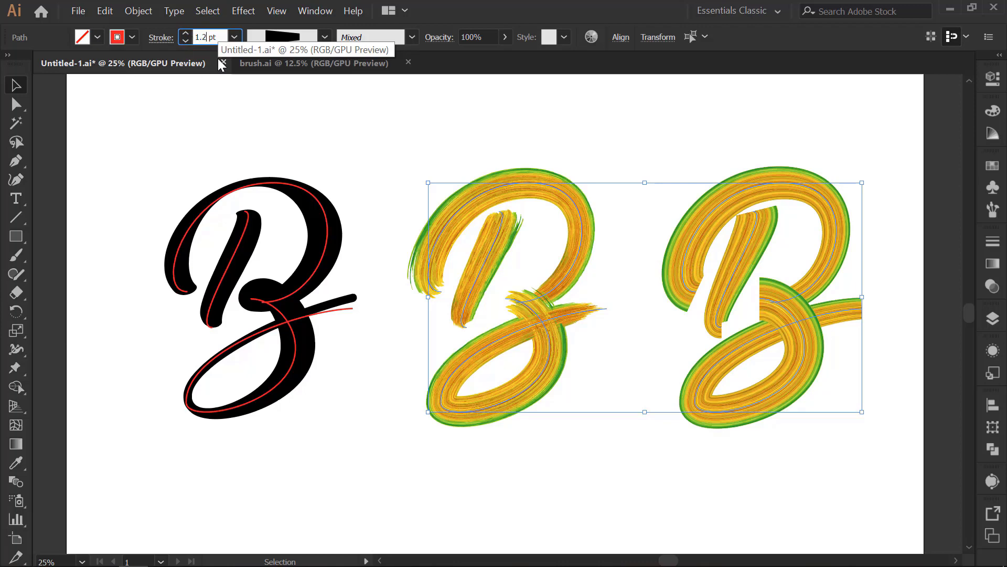
pyautogui.press('Return')
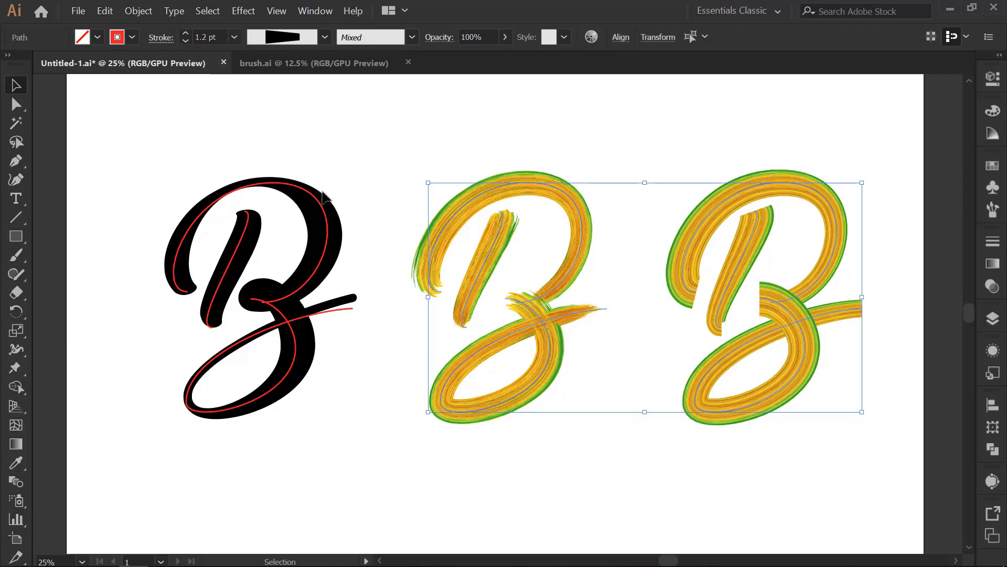
pyautogui.click(630, 305)
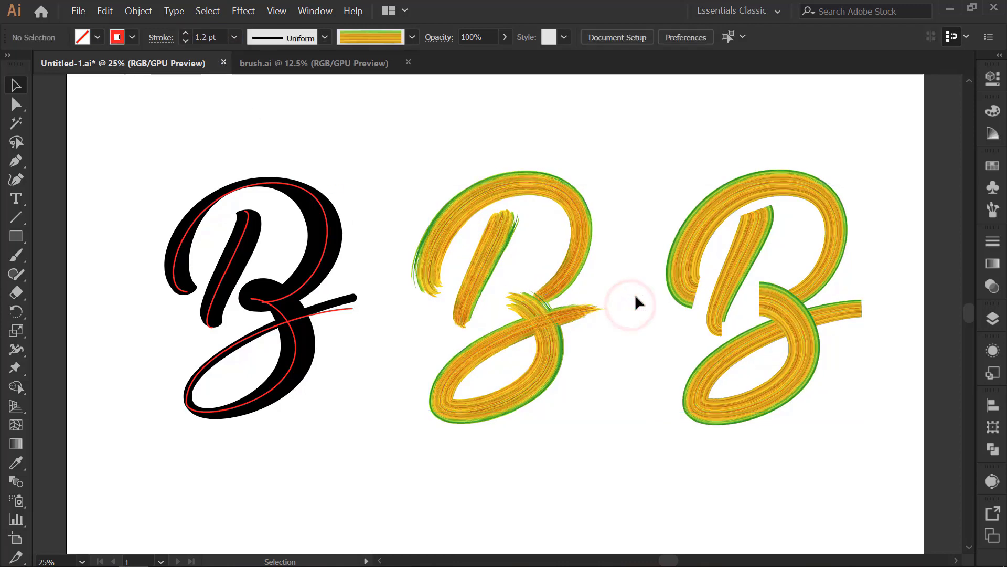